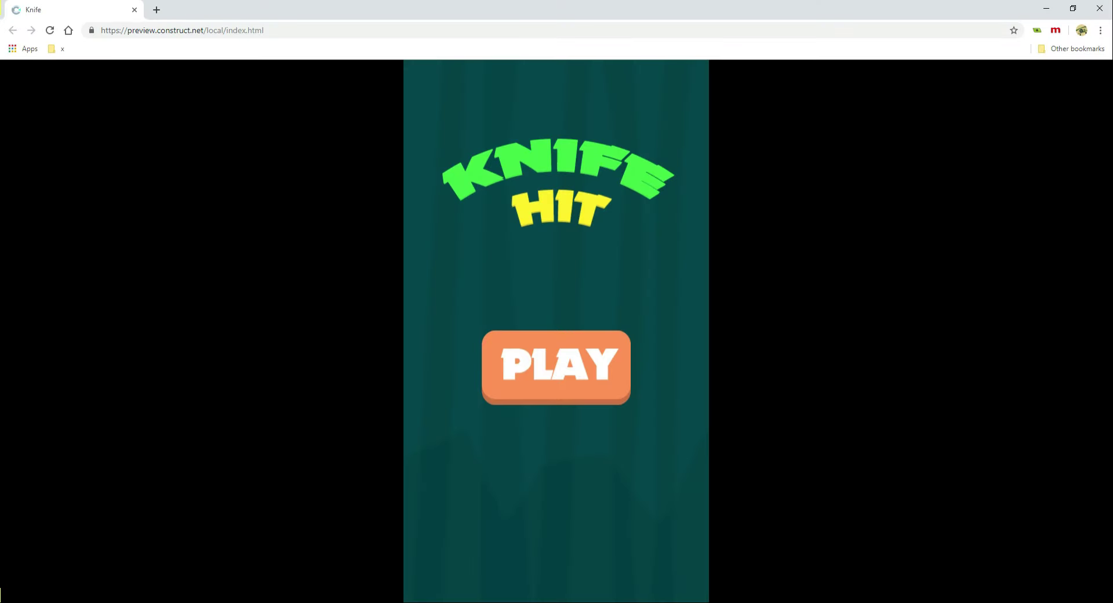
Throw three knives into the spinning log in the preview to reach a score of 3.
key(space)
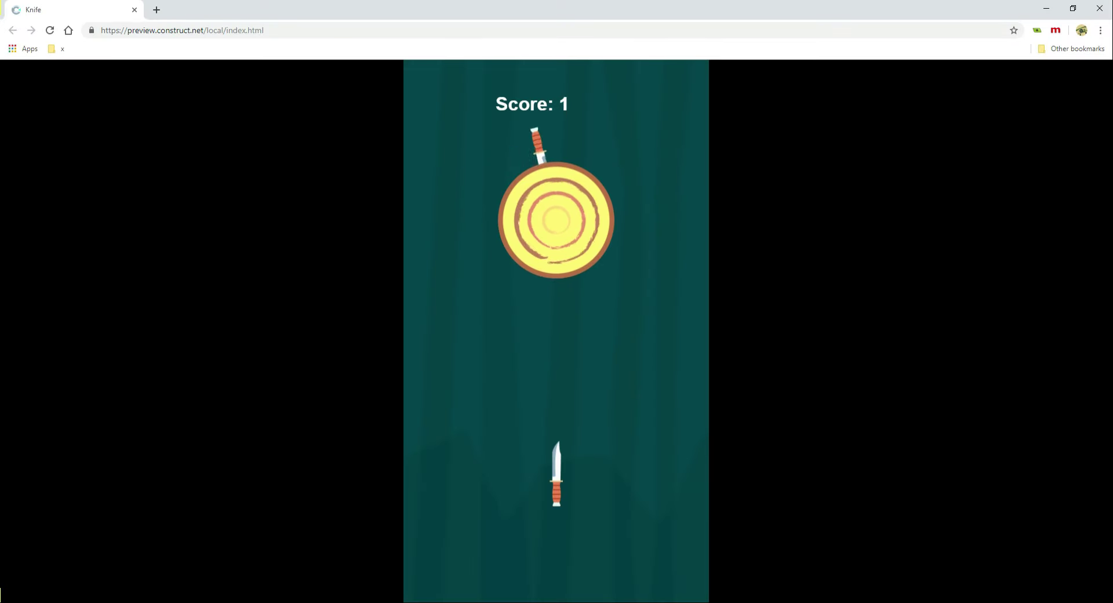
key(space)
key(space)
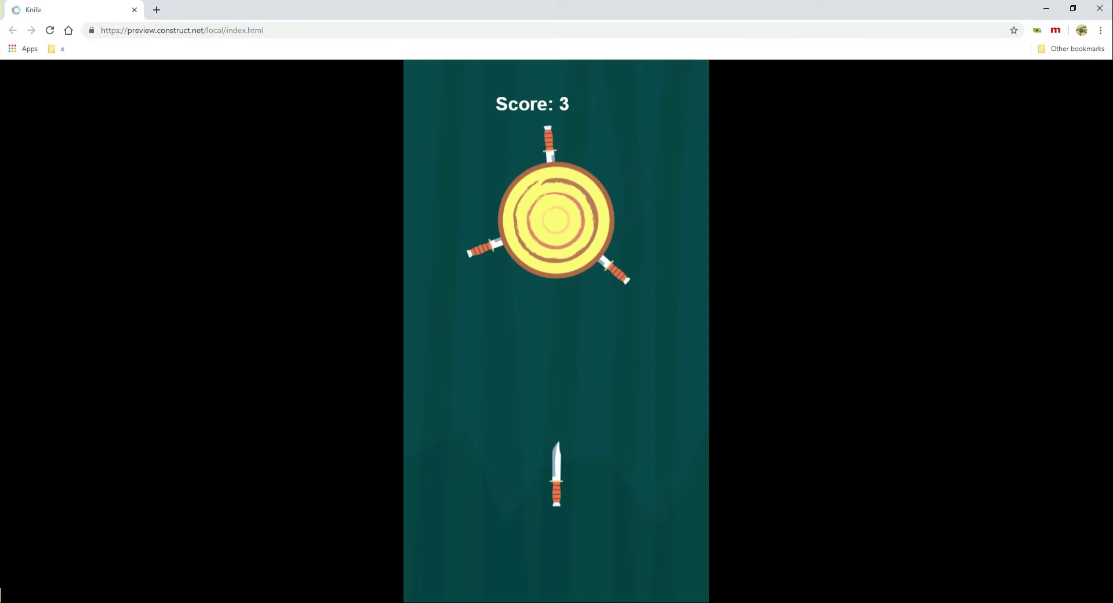
key(space)
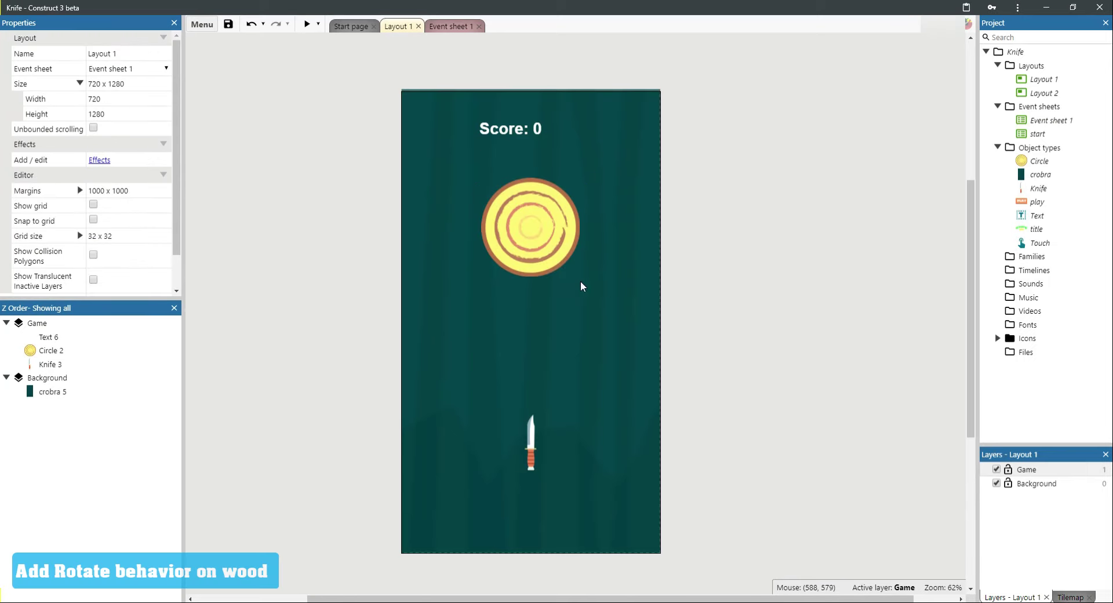
Add the Rotate behavior to the Circle log.
click(553, 260)
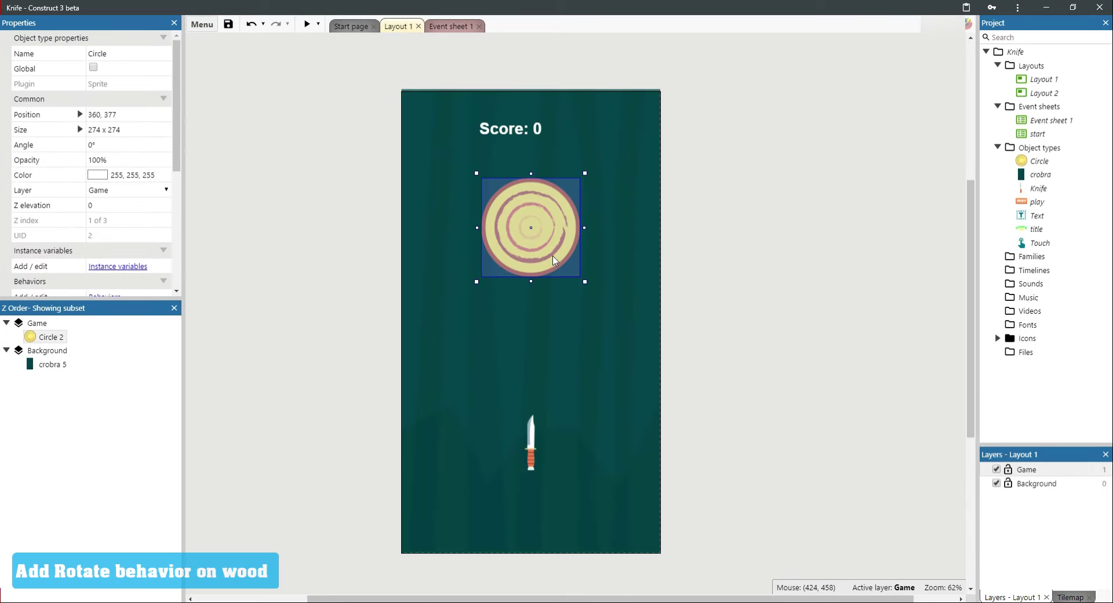
scroll(121, 150, down, 3)
scroll(121, 150, down, 2)
click(105, 123)
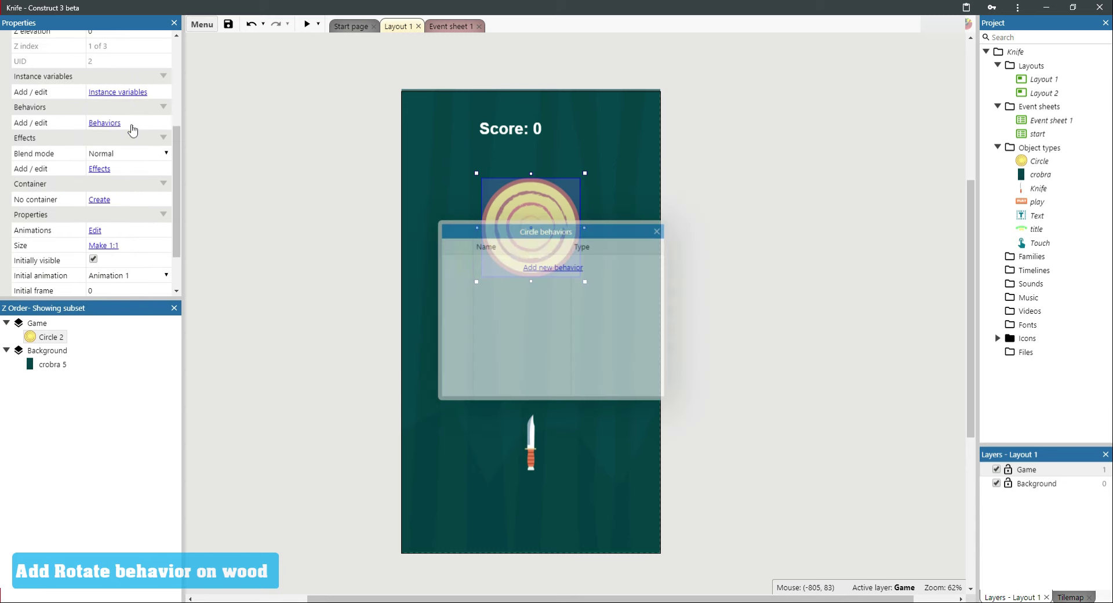
click(539, 266)
scroll(510, 301, down, 5)
scroll(509, 301, down, 1)
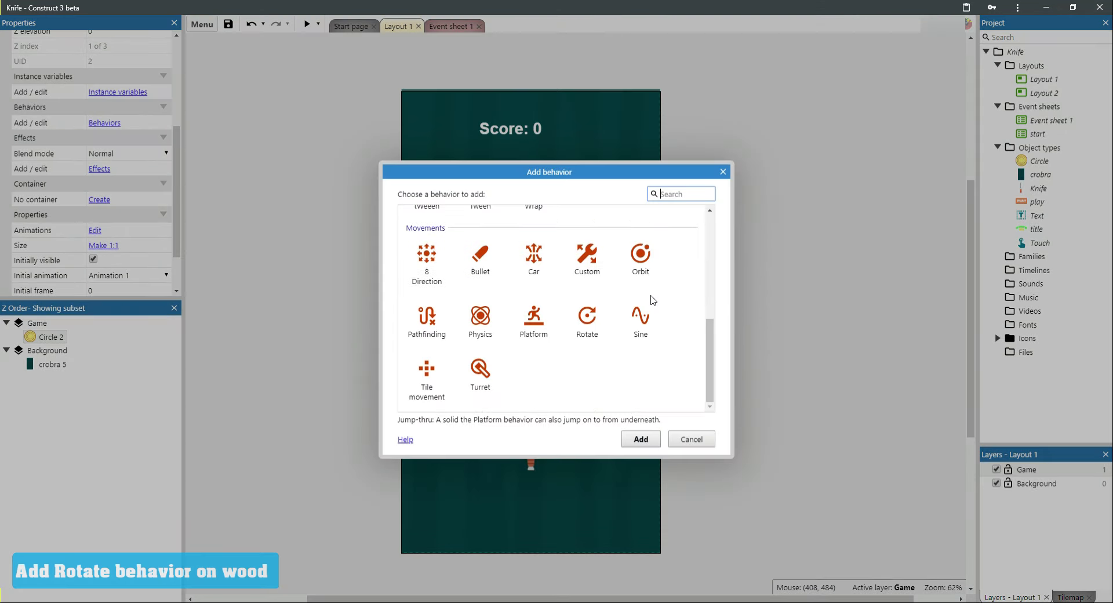
double_click(586, 335)
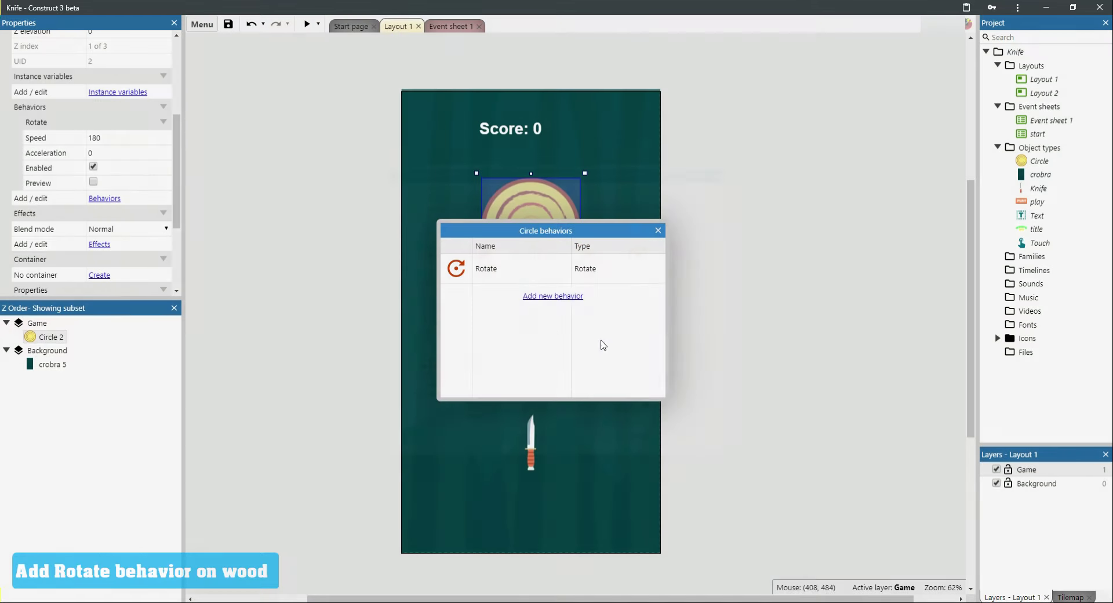
click(654, 229)
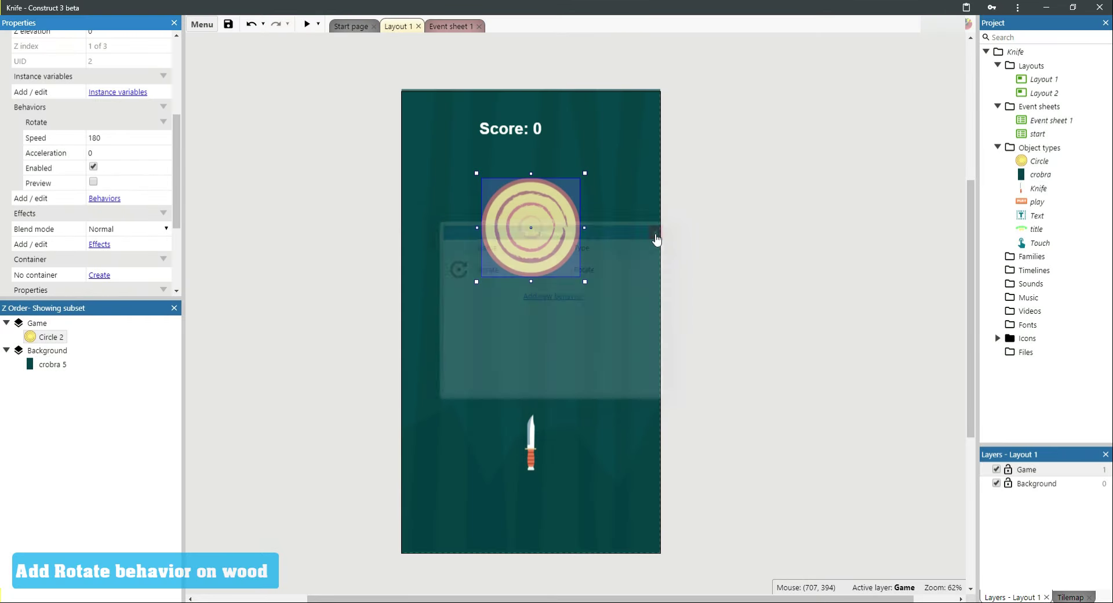
Edit the Circle's Rotate speed from the default 180.
click(124, 139)
text(250)
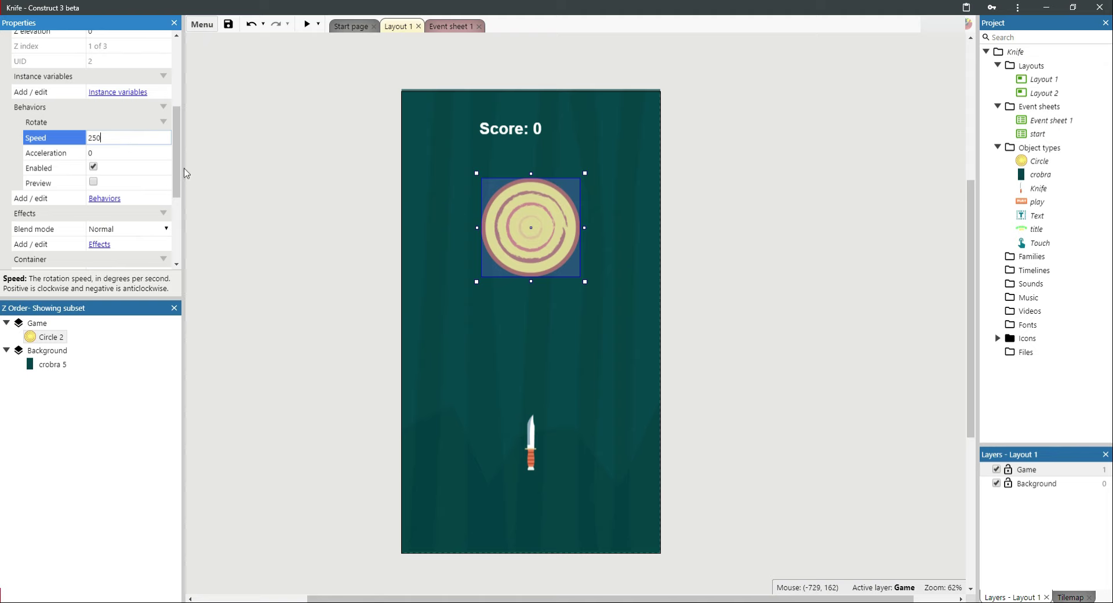
click(257, 198)
click(517, 248)
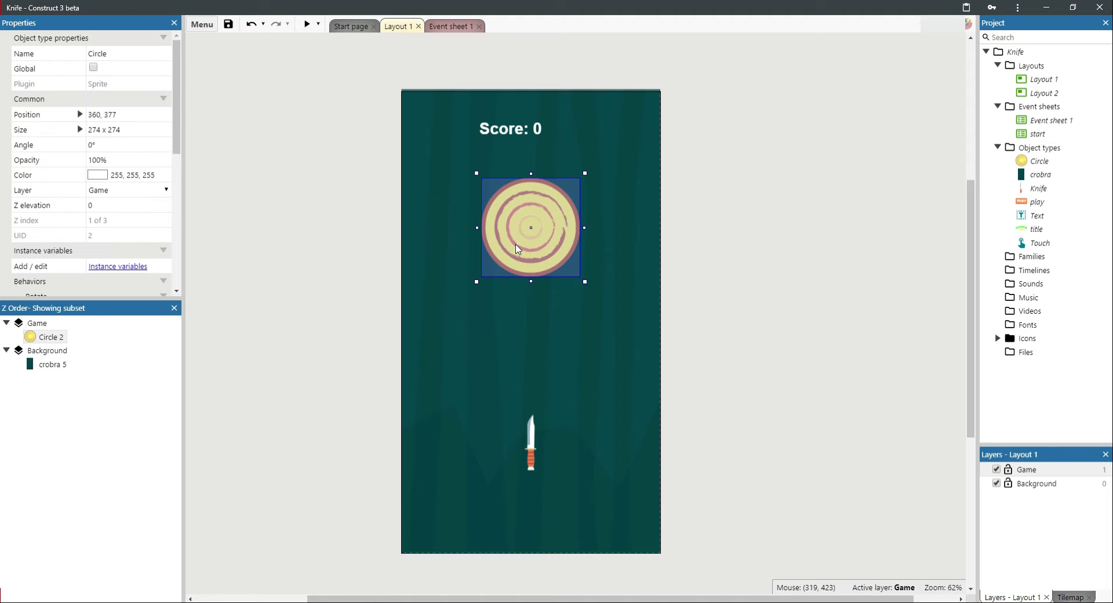
click(534, 443)
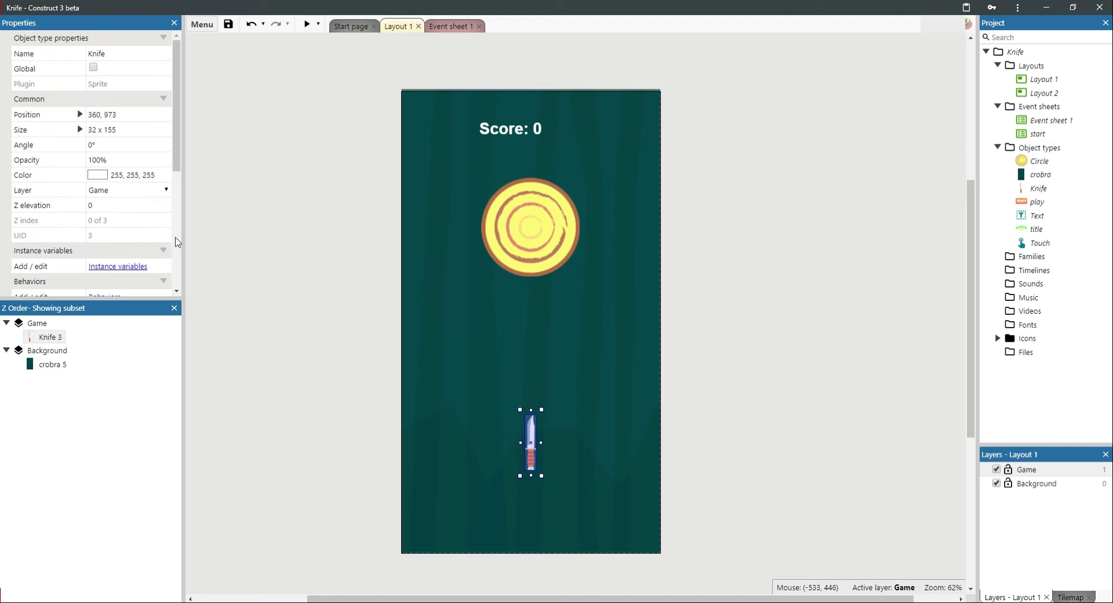
Attach the Pin behavior to the Knife object.
scroll(150, 239, down, 2)
click(104, 181)
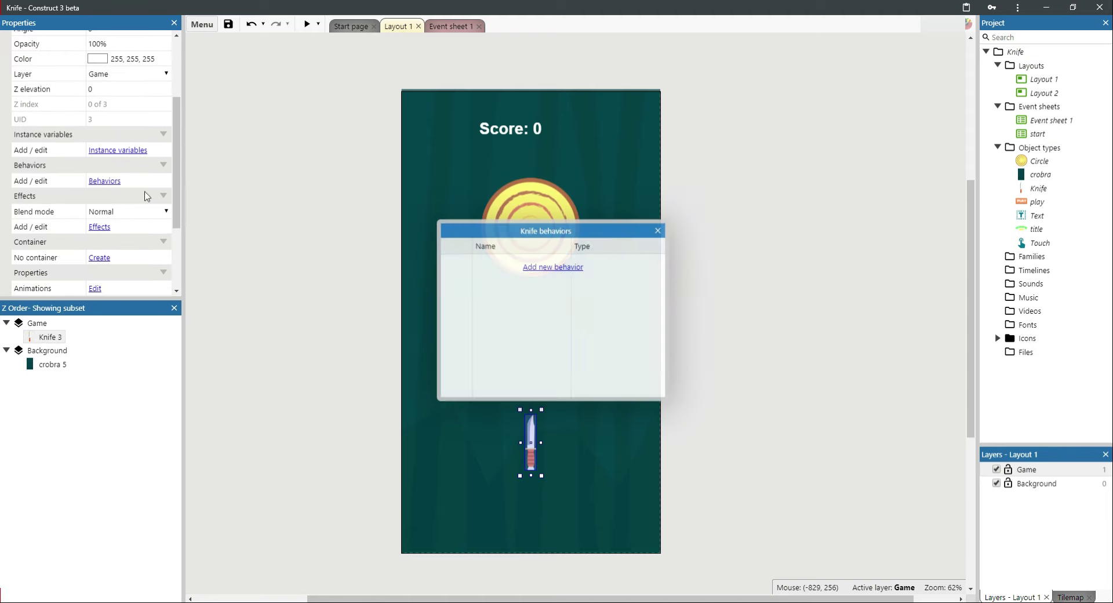
click(553, 269)
scroll(703, 257, down, 1)
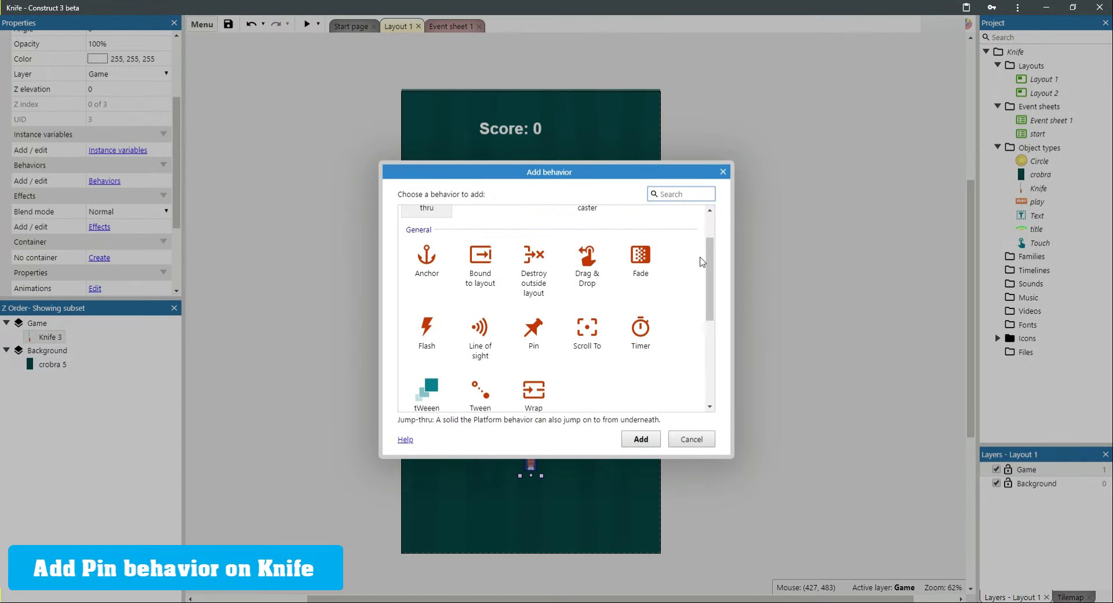
scroll(703, 258, down, 1)
click(705, 442)
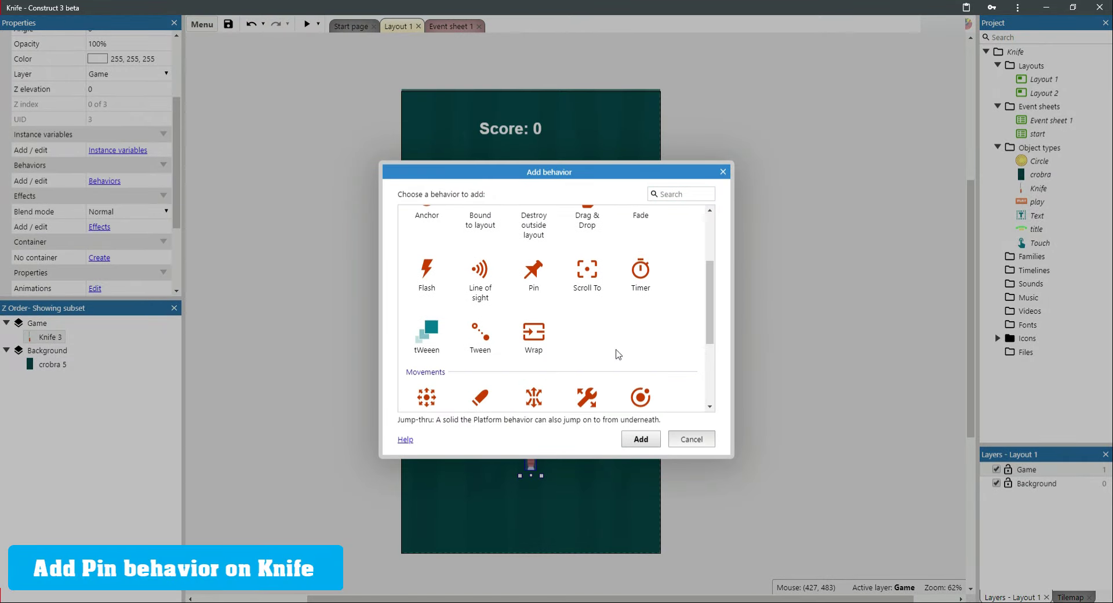
double_click(533, 272)
click(658, 230)
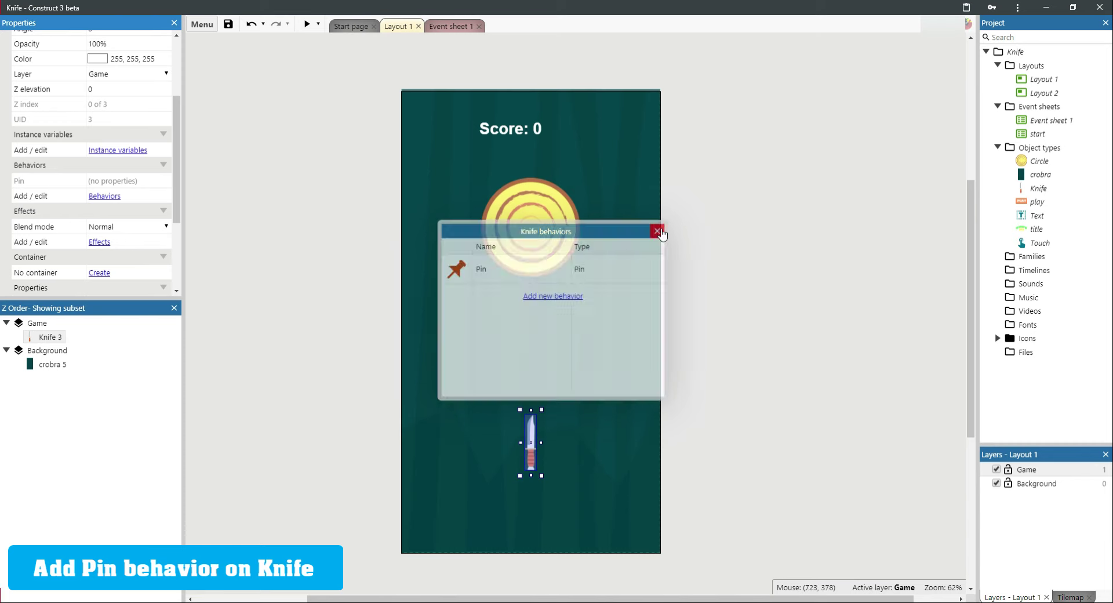
click(369, 311)
right_click(355, 335)
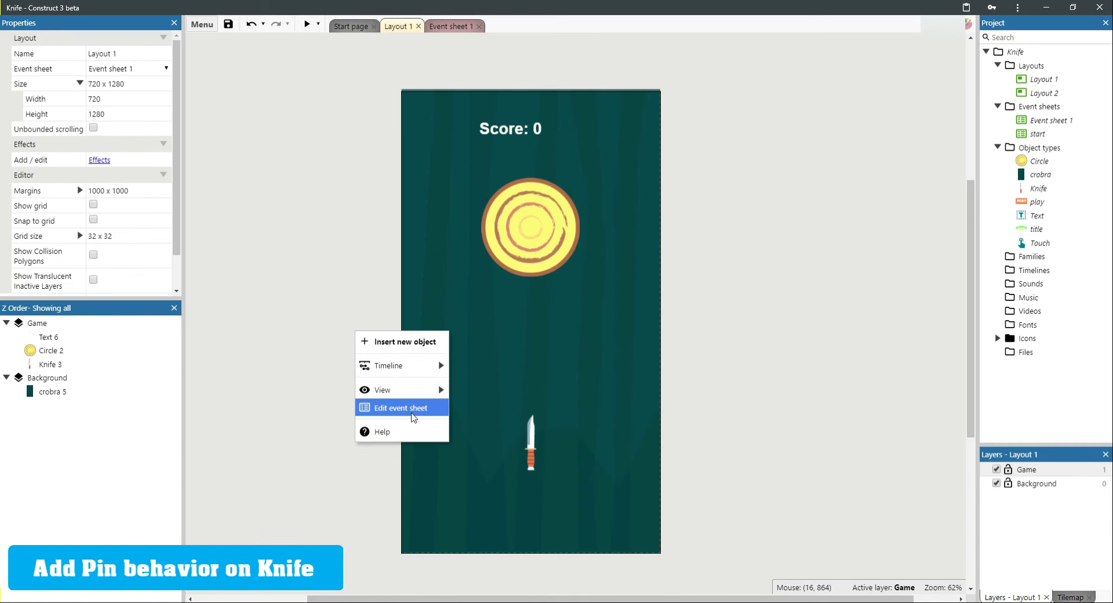
Create a System Every tick event on Event sheet 1.
click(412, 412)
click(247, 65)
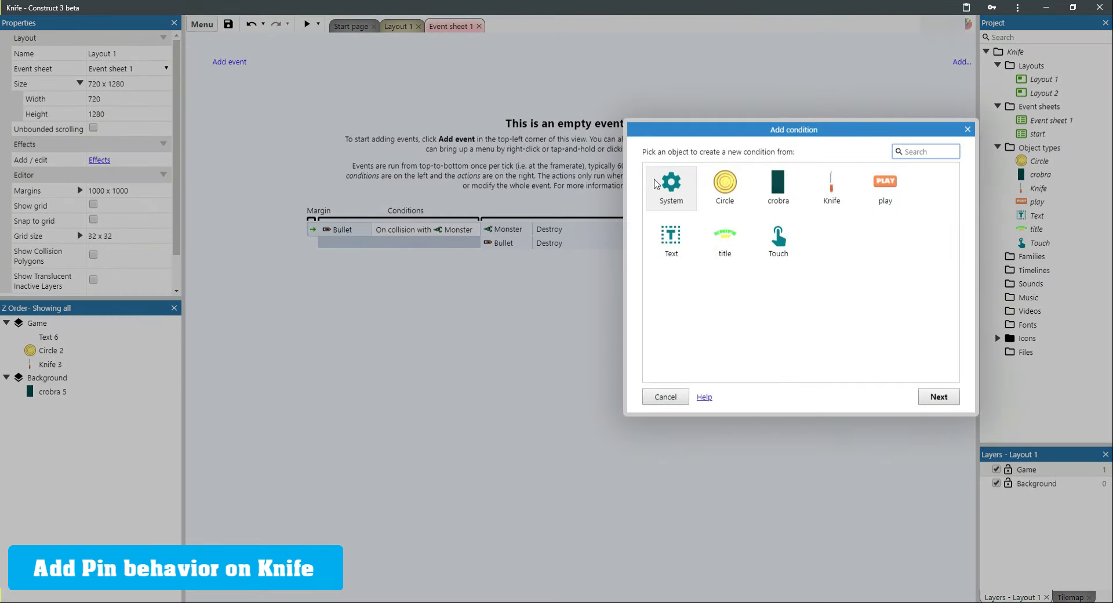
double_click(655, 184)
scroll(817, 243, down, 5)
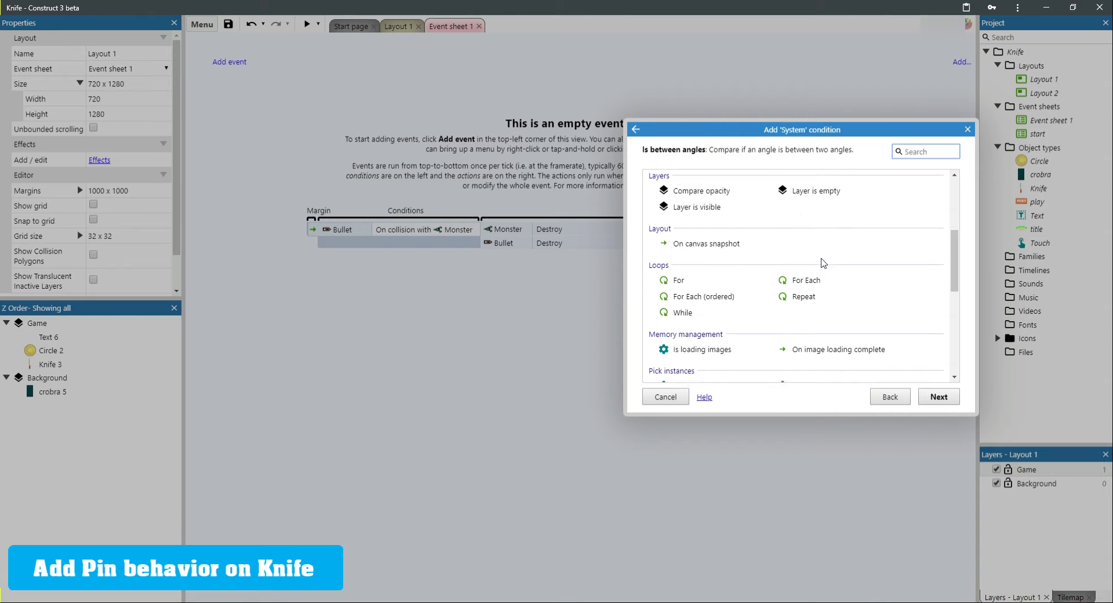
scroll(823, 261, down, 3)
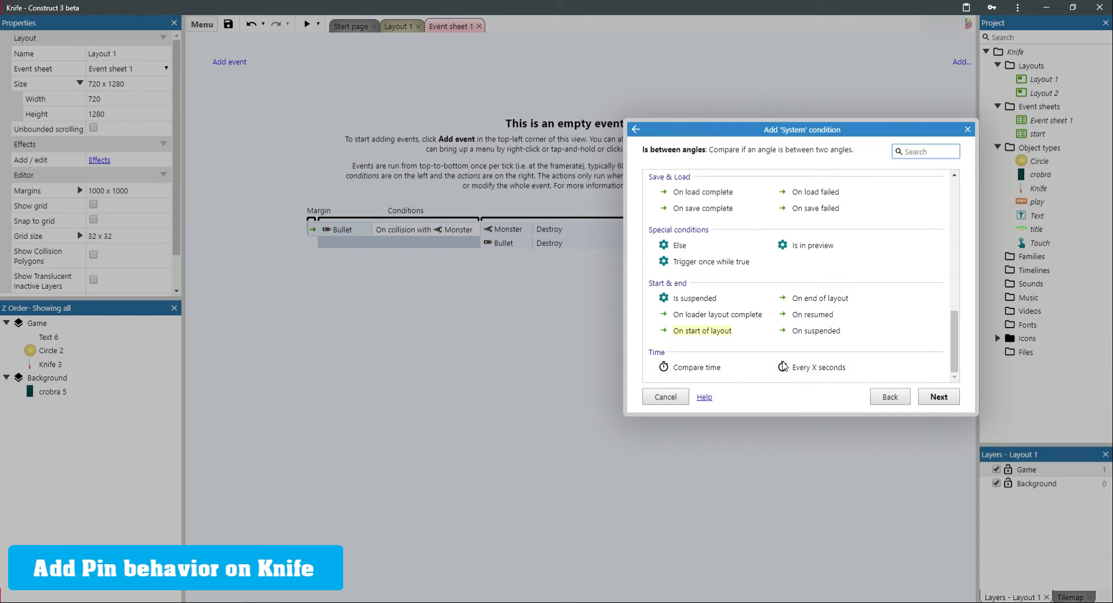
scroll(776, 325, up, 4)
scroll(753, 304, up, 3)
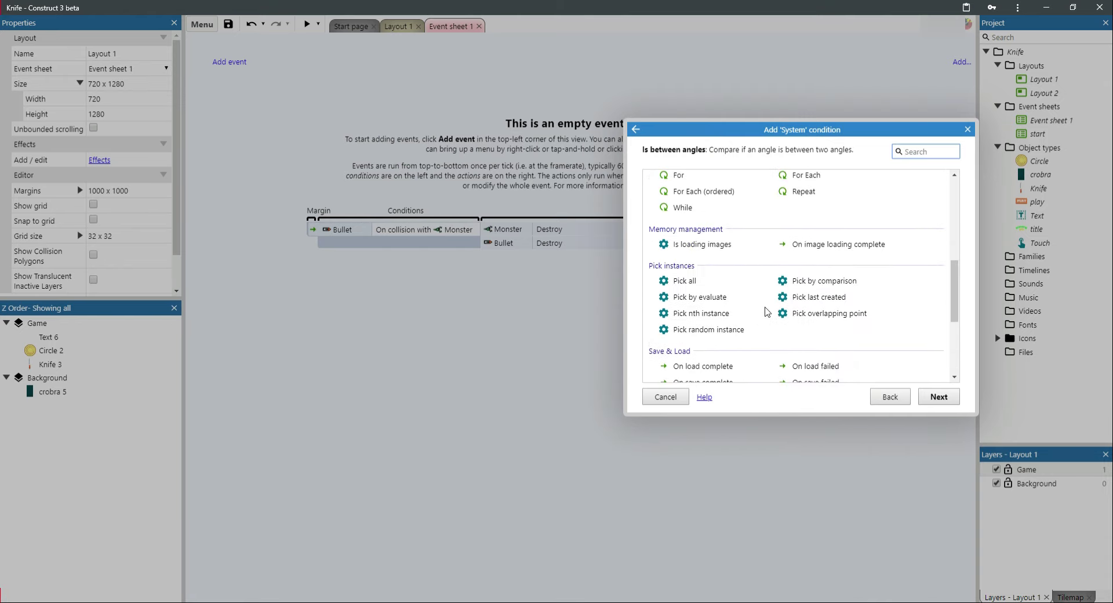
scroll(754, 304, up, 2)
scroll(753, 304, up, 2)
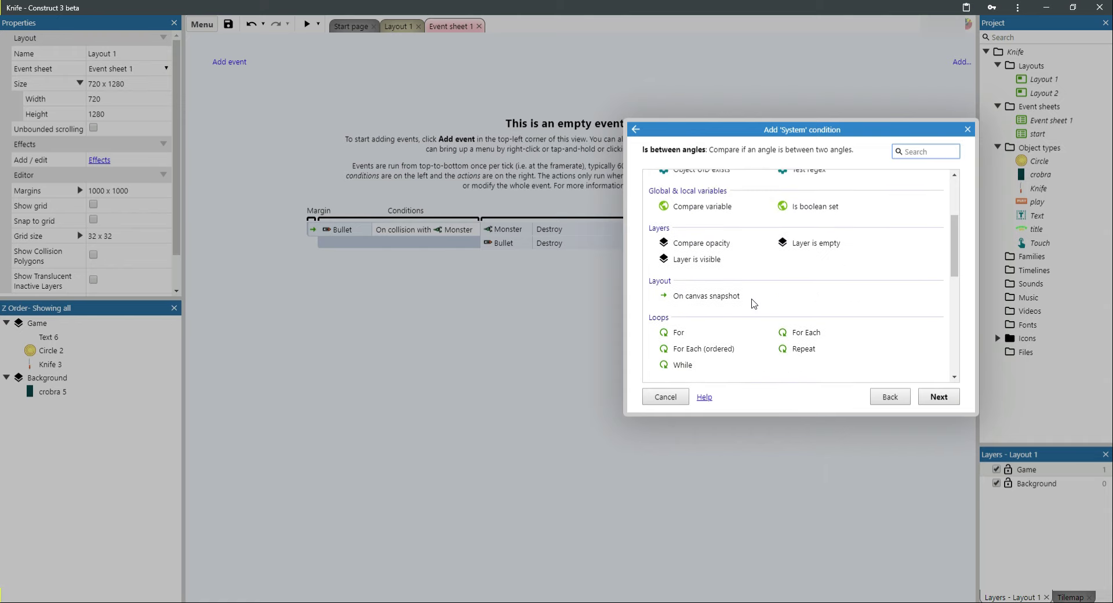
double_click(807, 195)
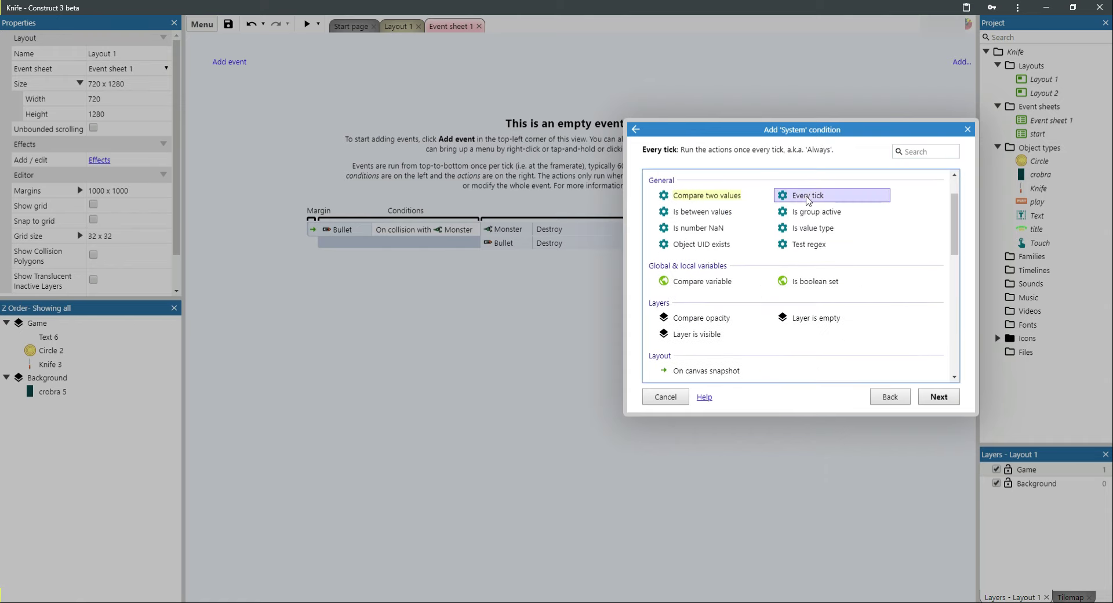
Give the event a Knife Set Y action with the value Self.Y-30.
click(407, 44)
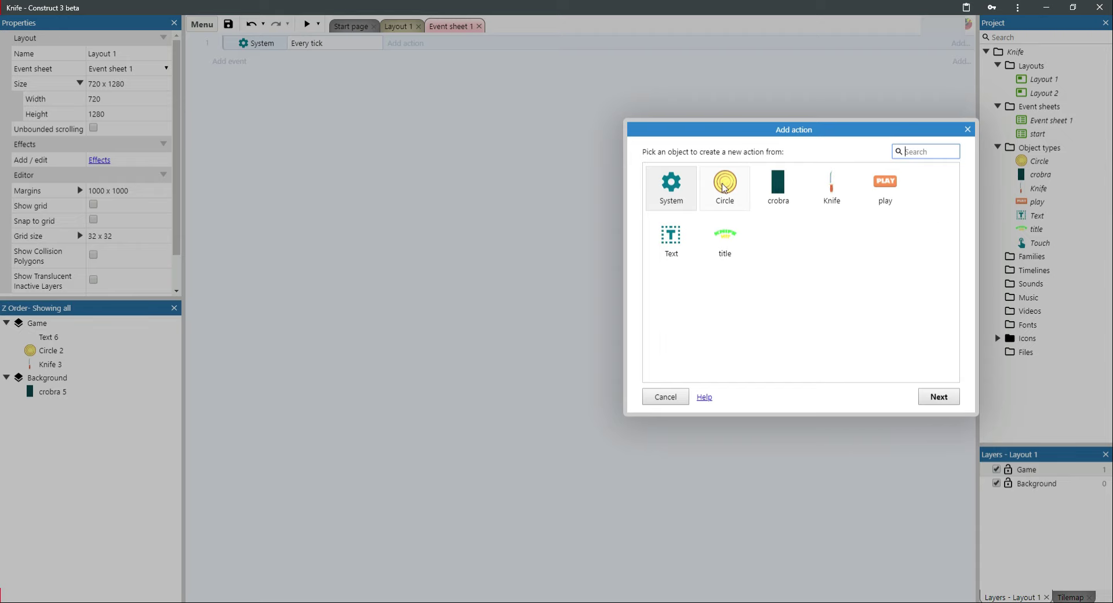
double_click(832, 185)
scroll(815, 255, down, 3)
scroll(811, 255, down, 2)
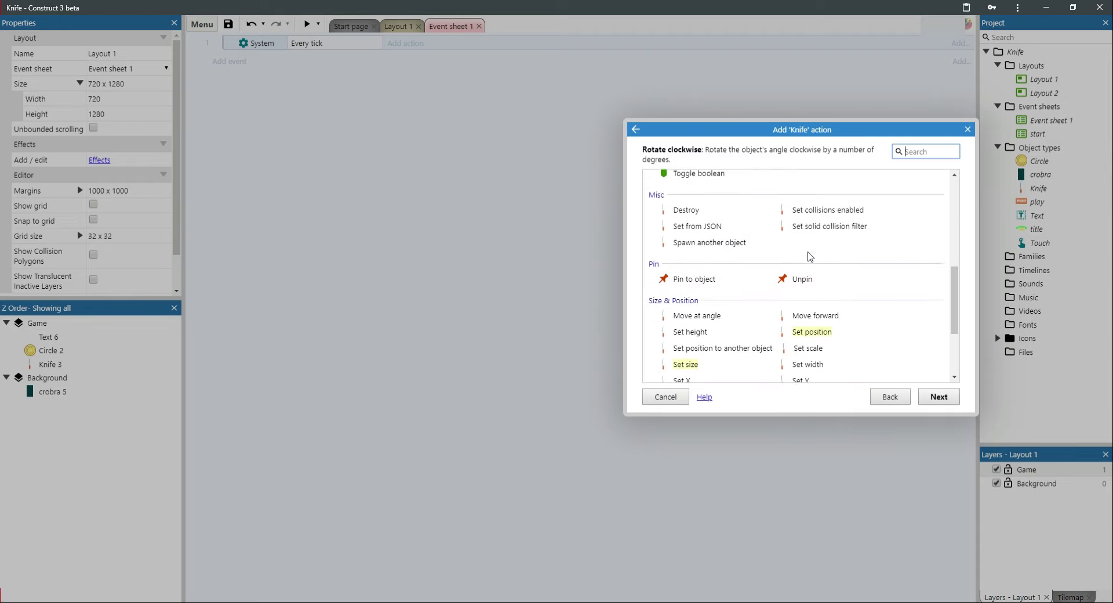
scroll(809, 256, up, 3)
scroll(811, 255, down, 3)
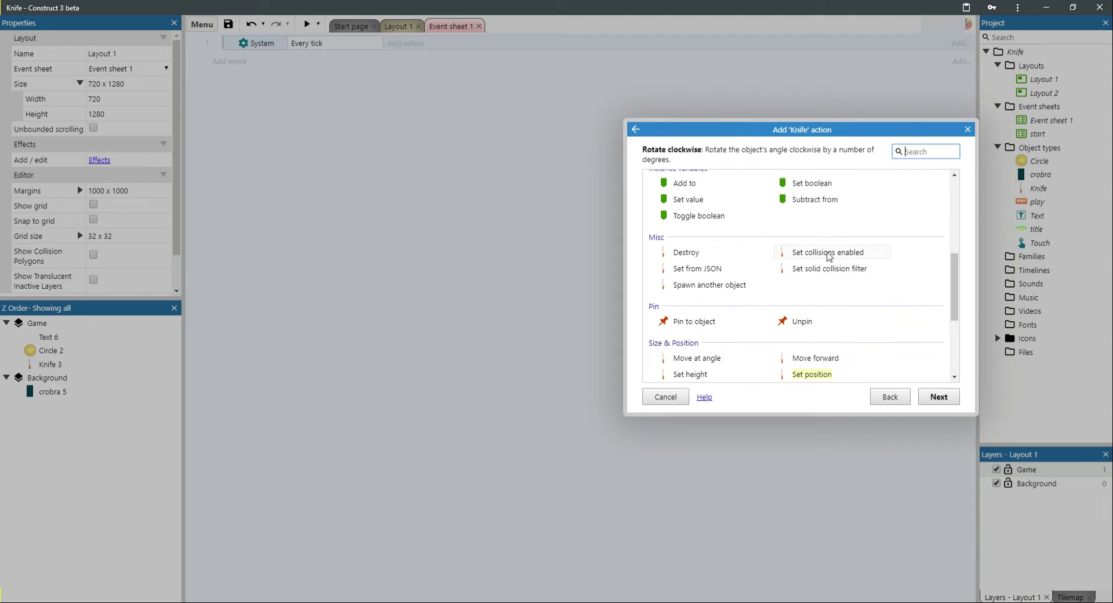
scroll(817, 269, down, 2)
double_click(806, 313)
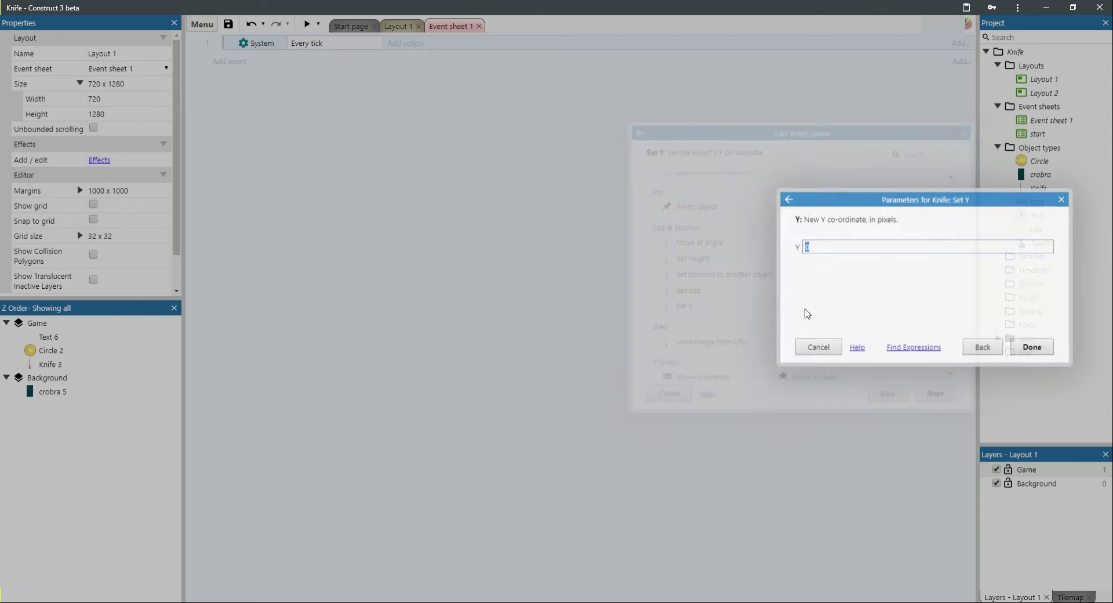
text(se)
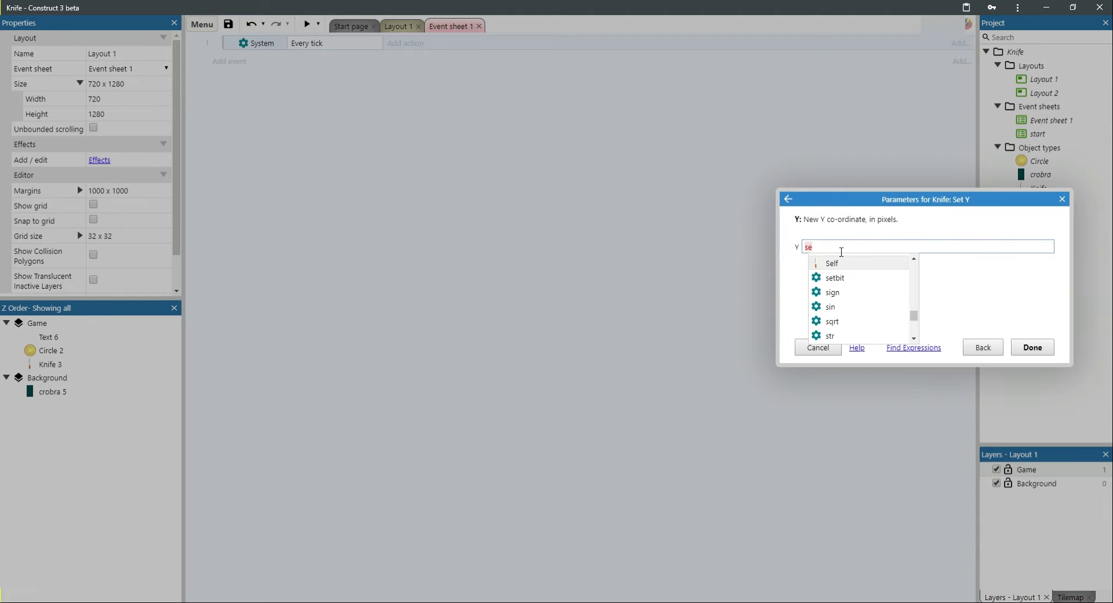
key(Return)
text(.Y)
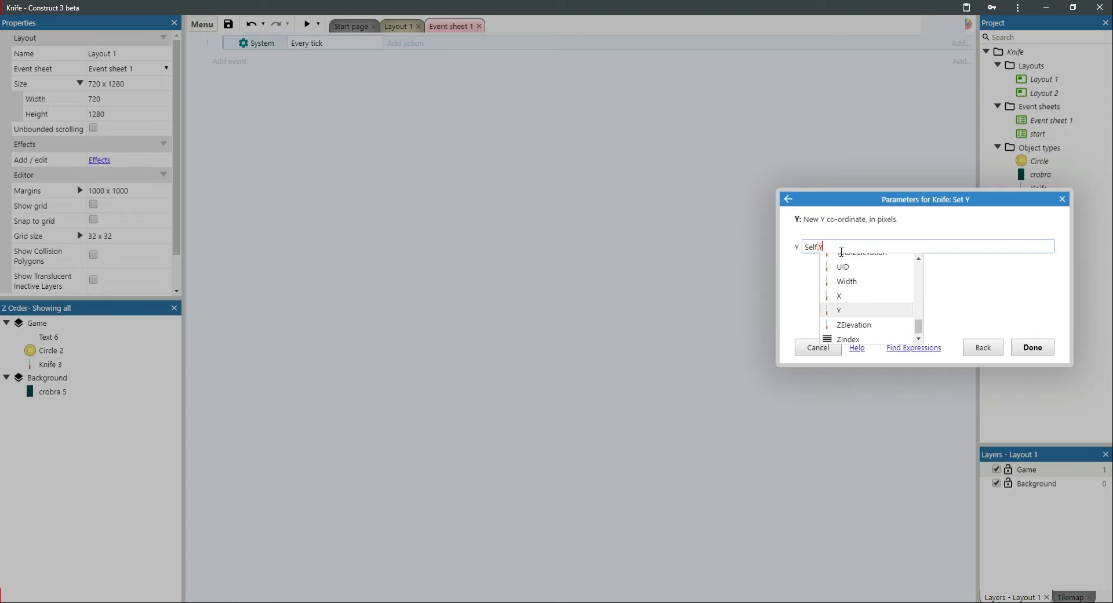
text(-30)
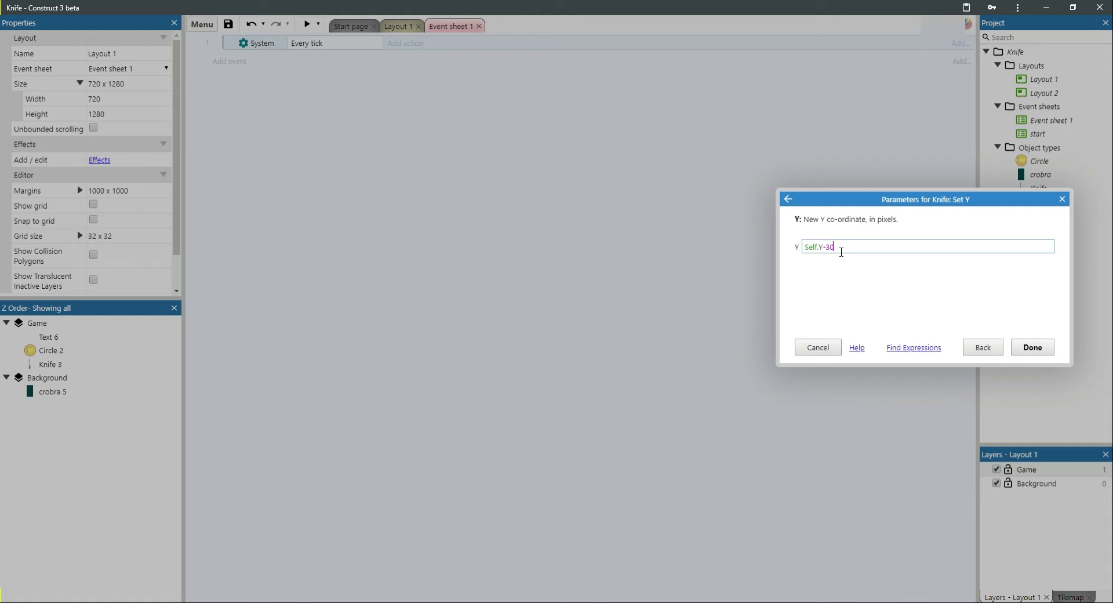
click(1027, 347)
Preview the game from Layout 1, then close the preview.
click(407, 26)
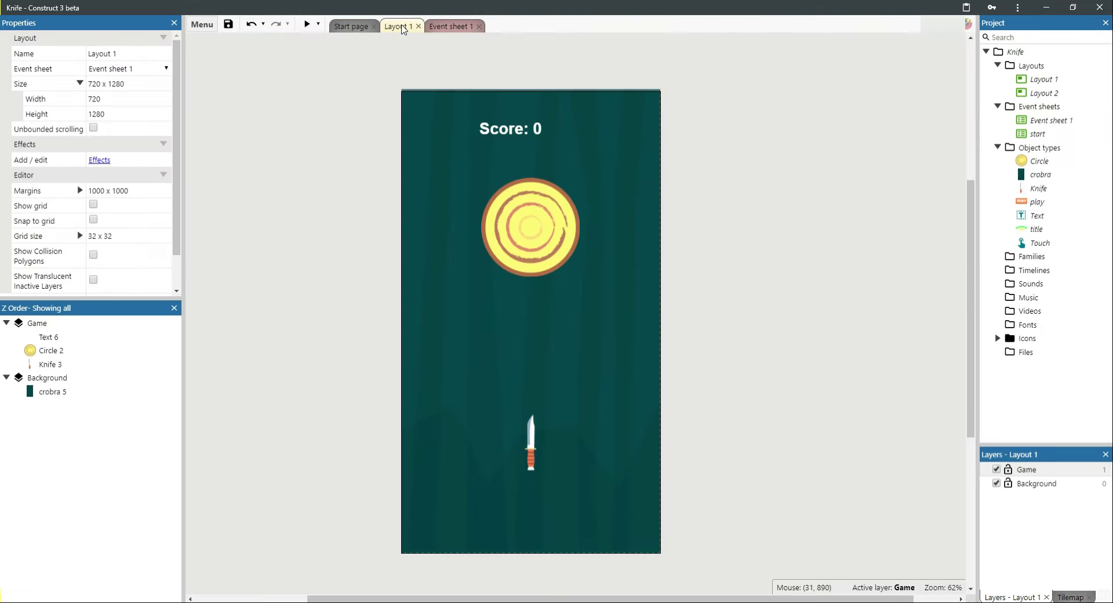
click(307, 24)
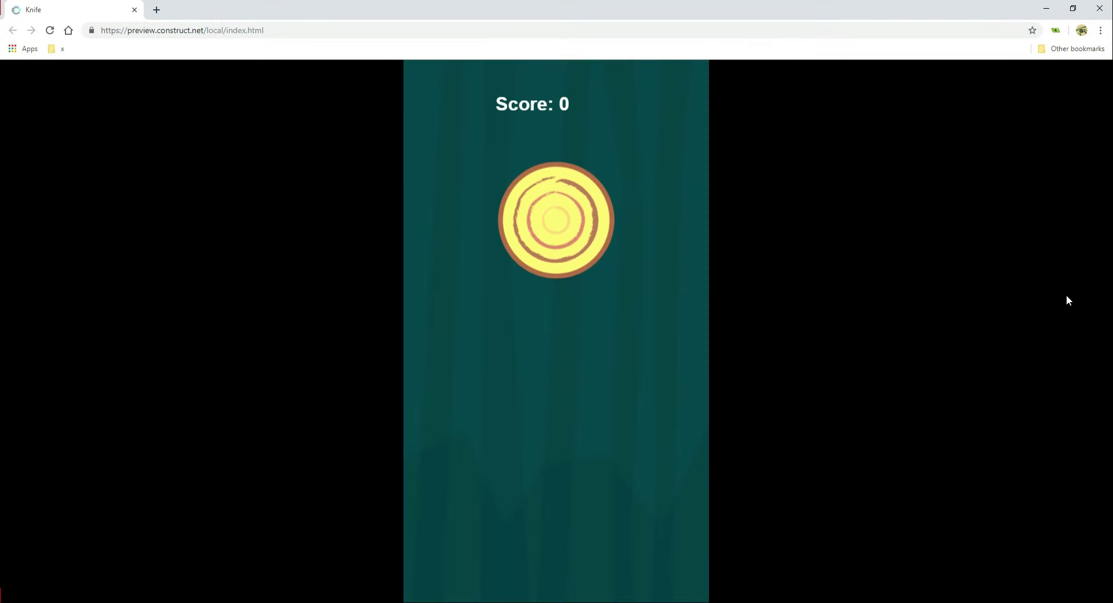
key(ctrl+w)
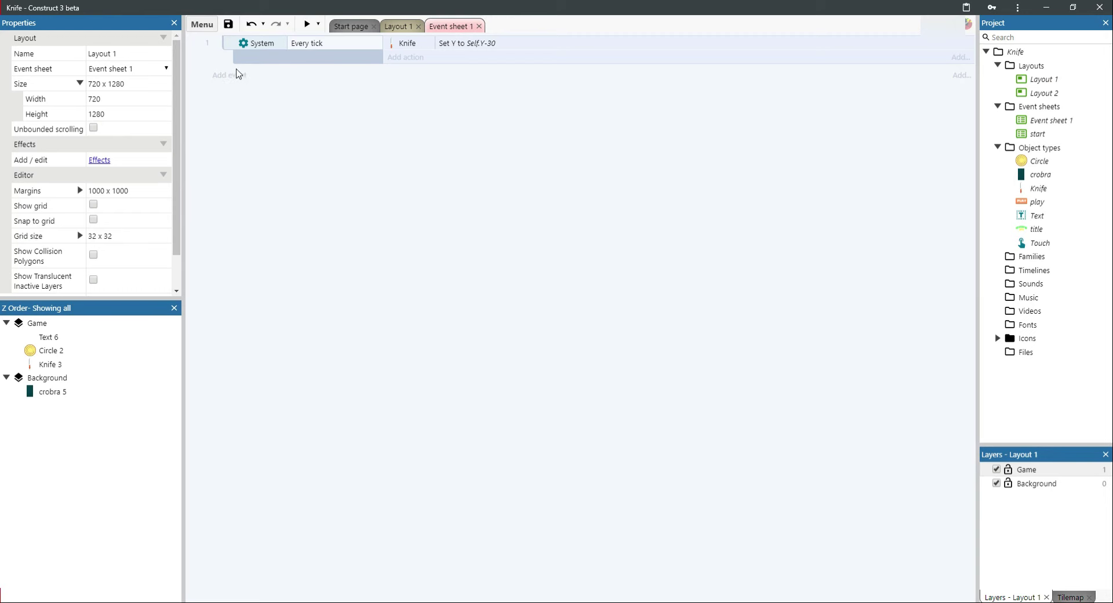
Create a 'shoot' group, inactive on start, and move the Every tick knife event into it.
right_click(281, 139)
click(351, 200)
text(shoot)
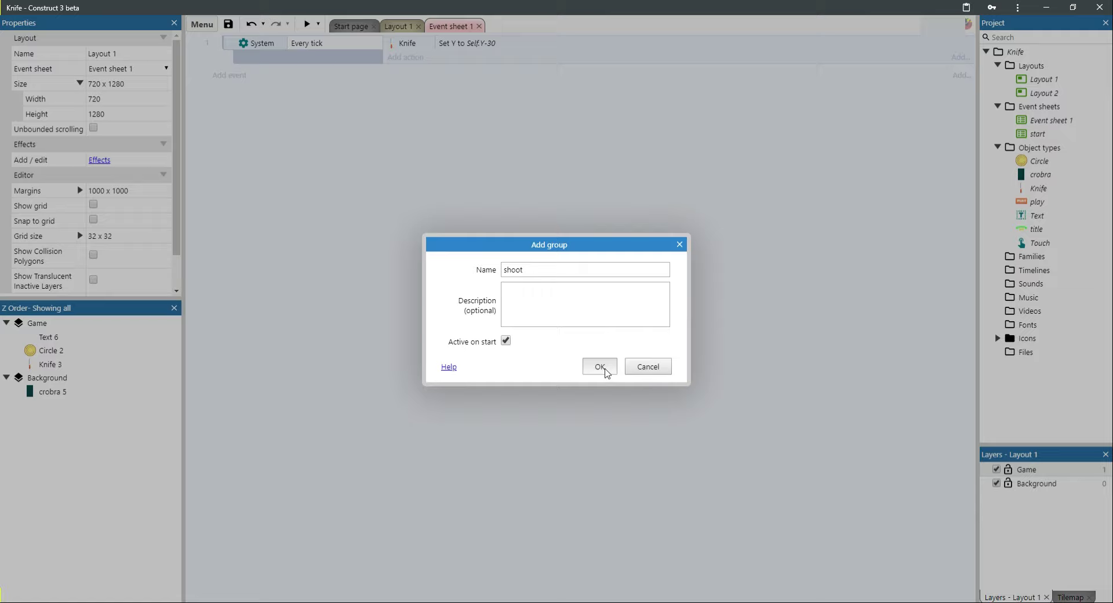
click(602, 367)
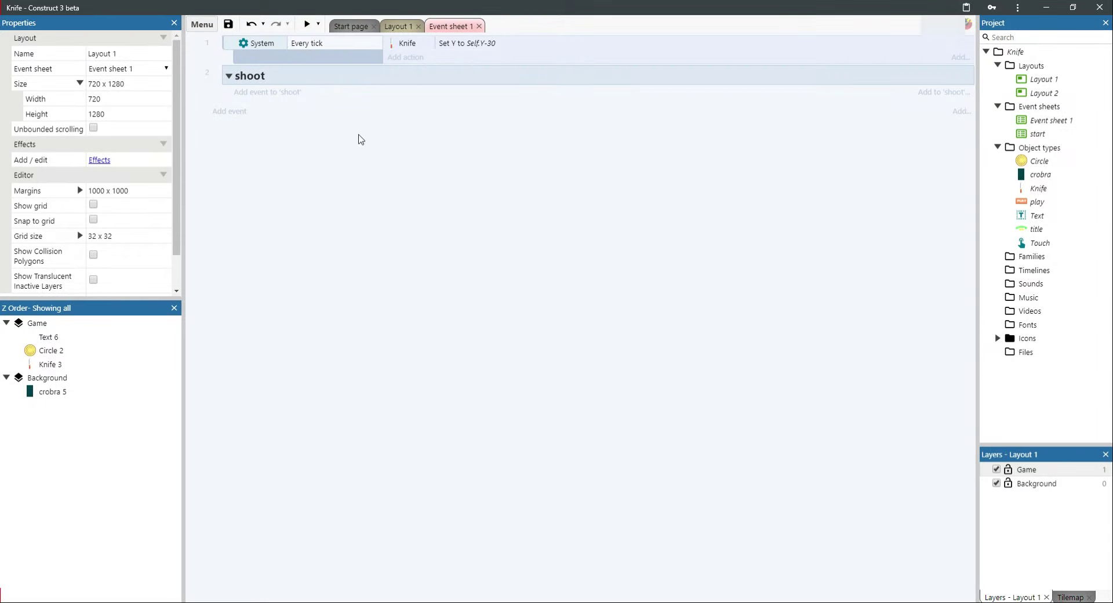
right_click(300, 80)
click(318, 86)
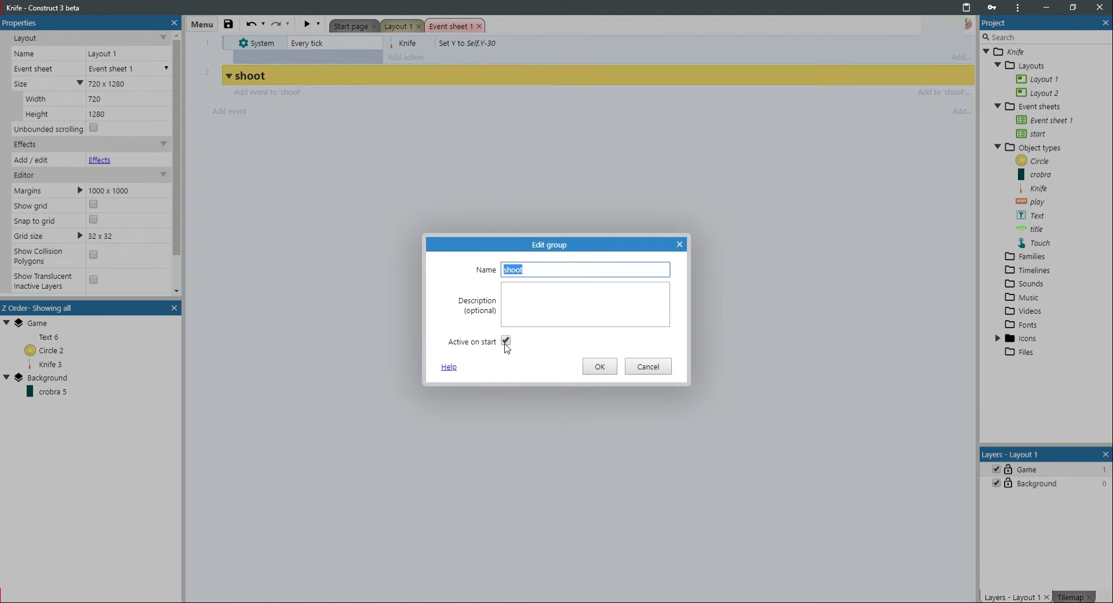
click(506, 341)
click(600, 367)
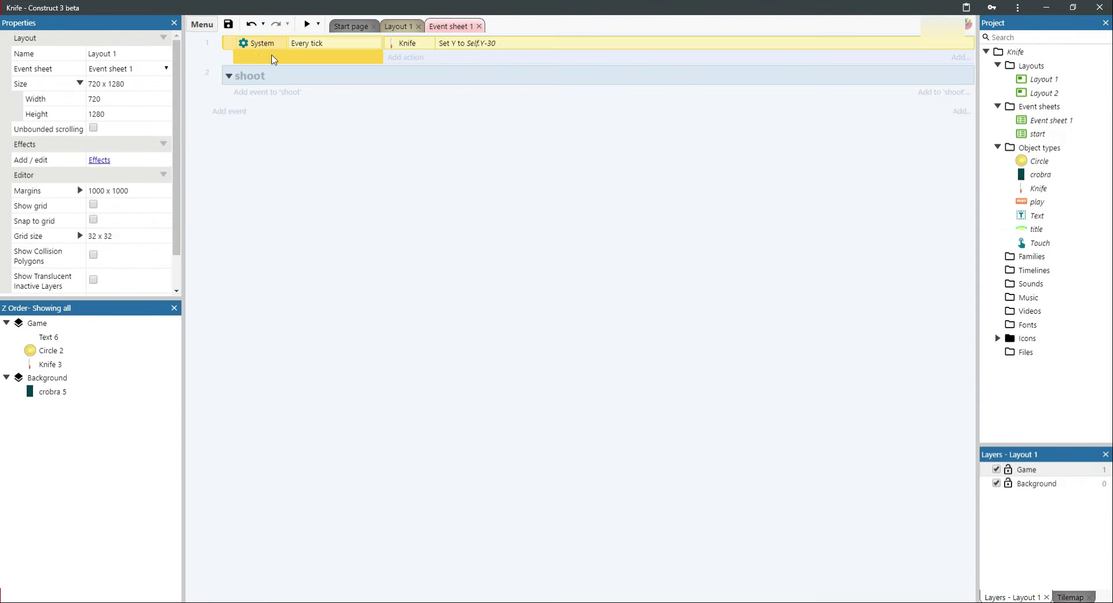
drag(258, 58, 302, 88)
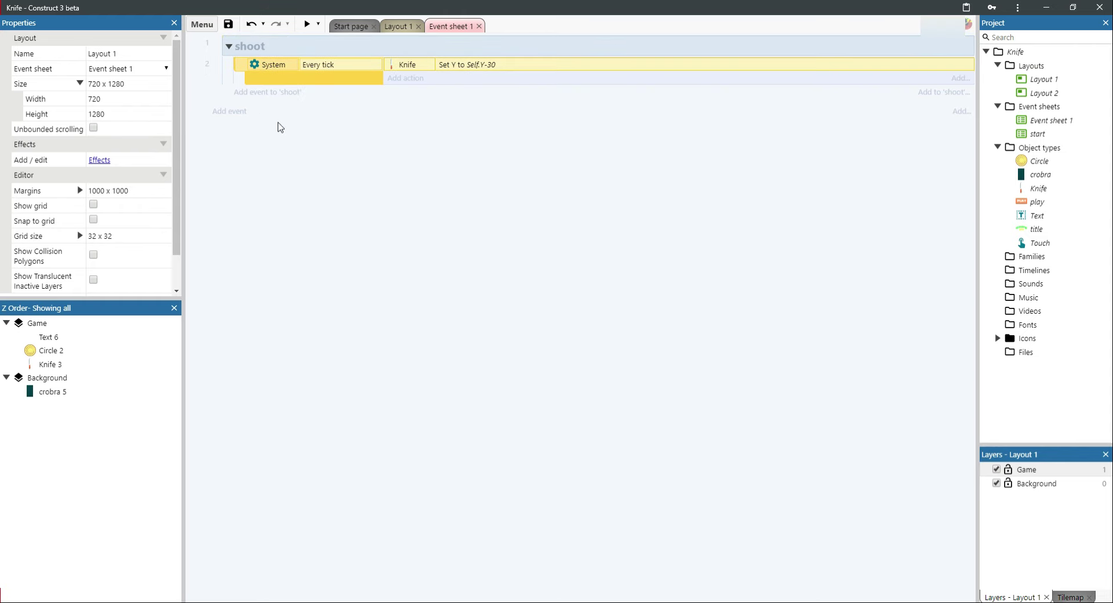
click(280, 127)
Add a Touch On tap gesture event.
click(230, 119)
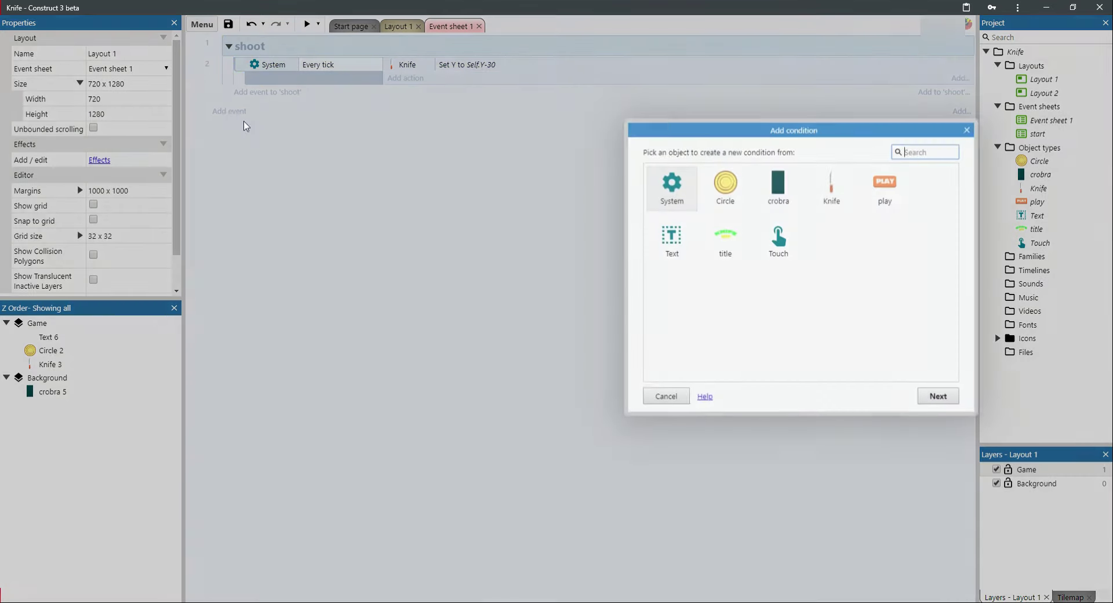
double_click(771, 237)
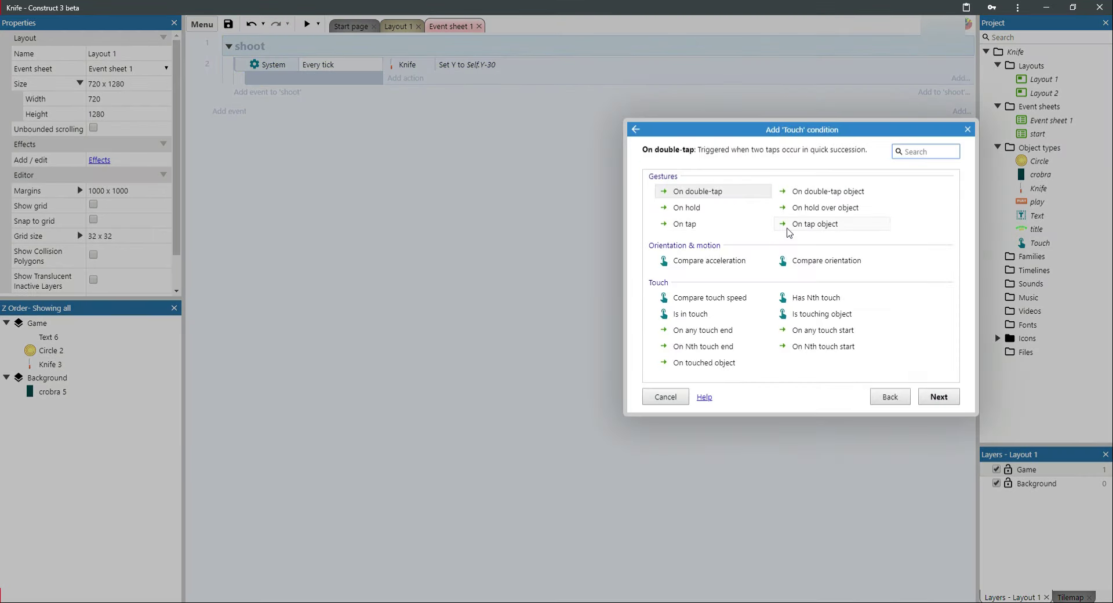
click(689, 225)
double_click(689, 224)
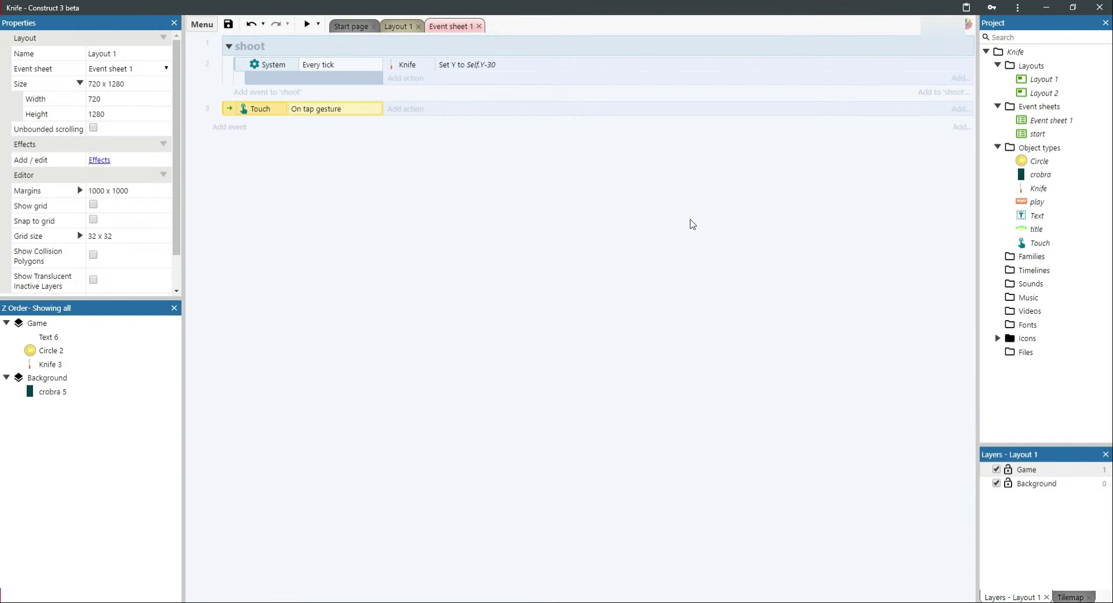
Give it a System Set group active action for group "shoot".
click(407, 109)
double_click(661, 186)
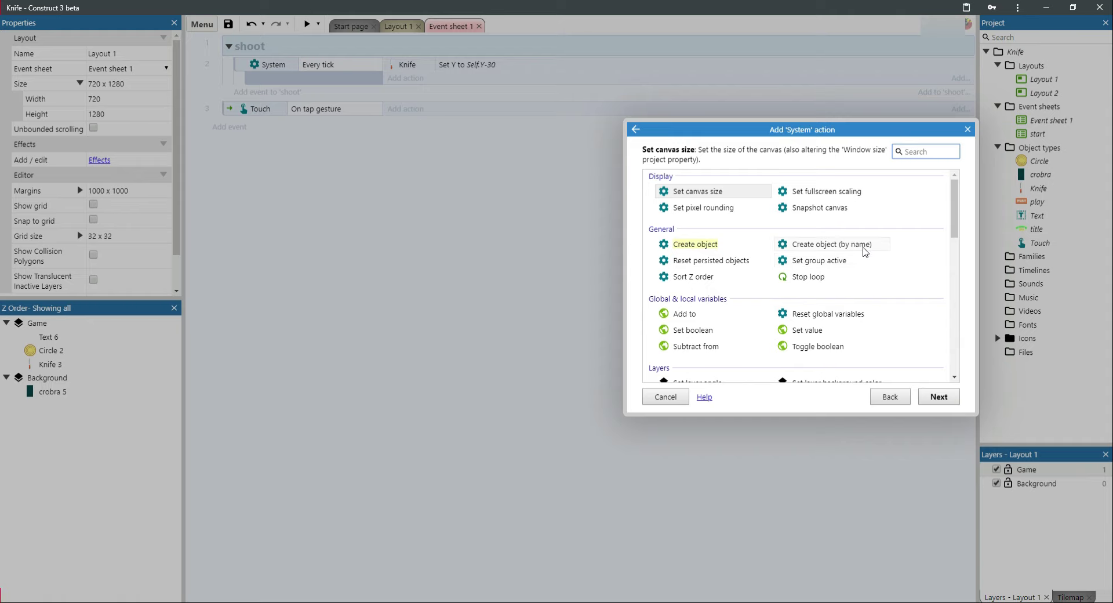
double_click(822, 261)
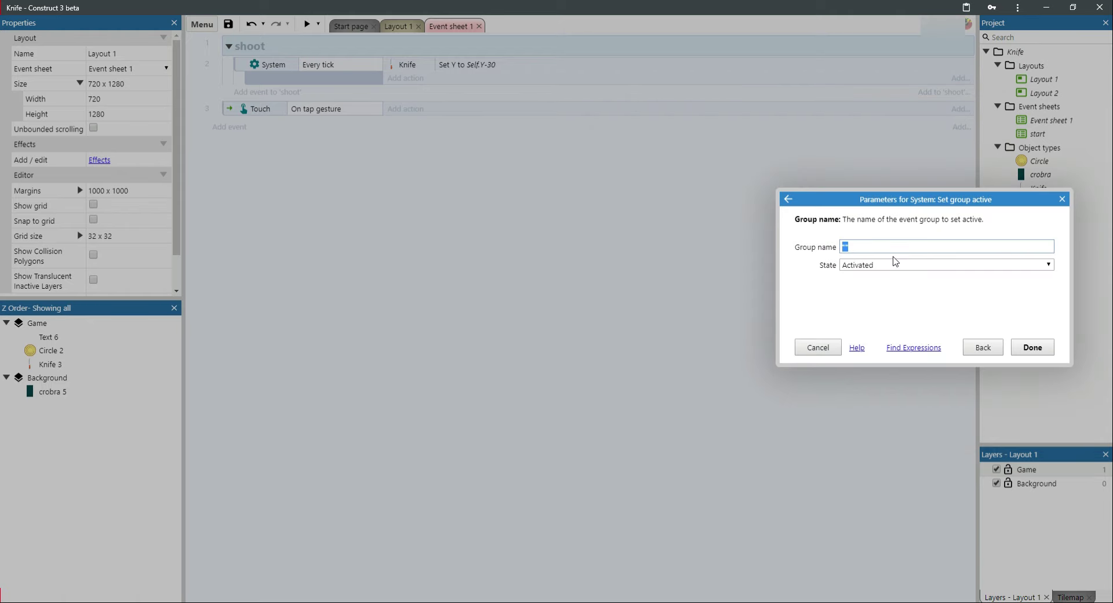
text(")
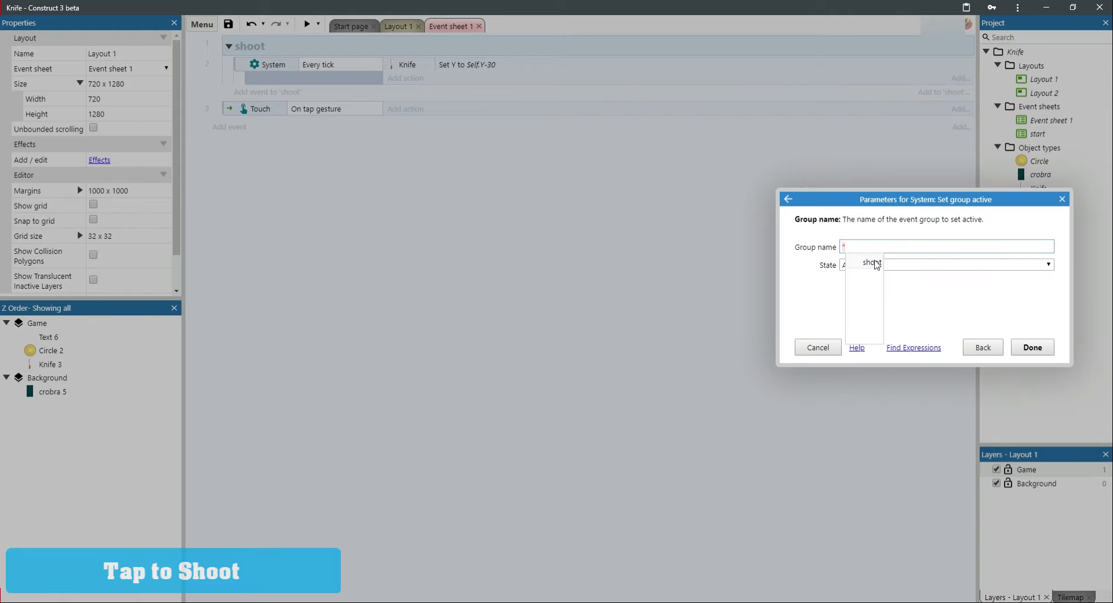
click(872, 263)
click(1032, 347)
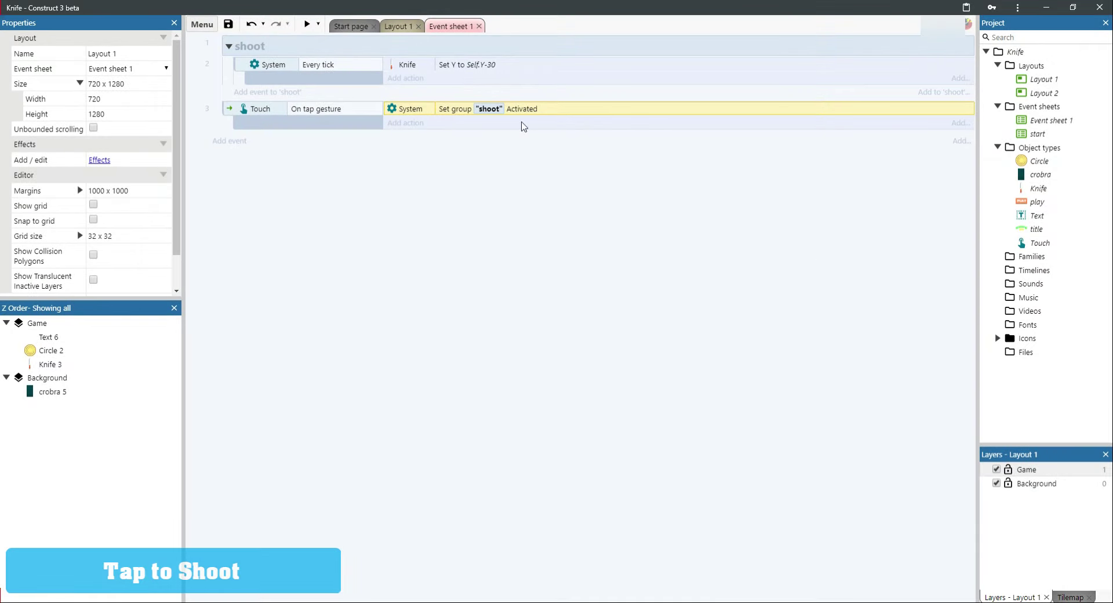
click(400, 27)
click(306, 24)
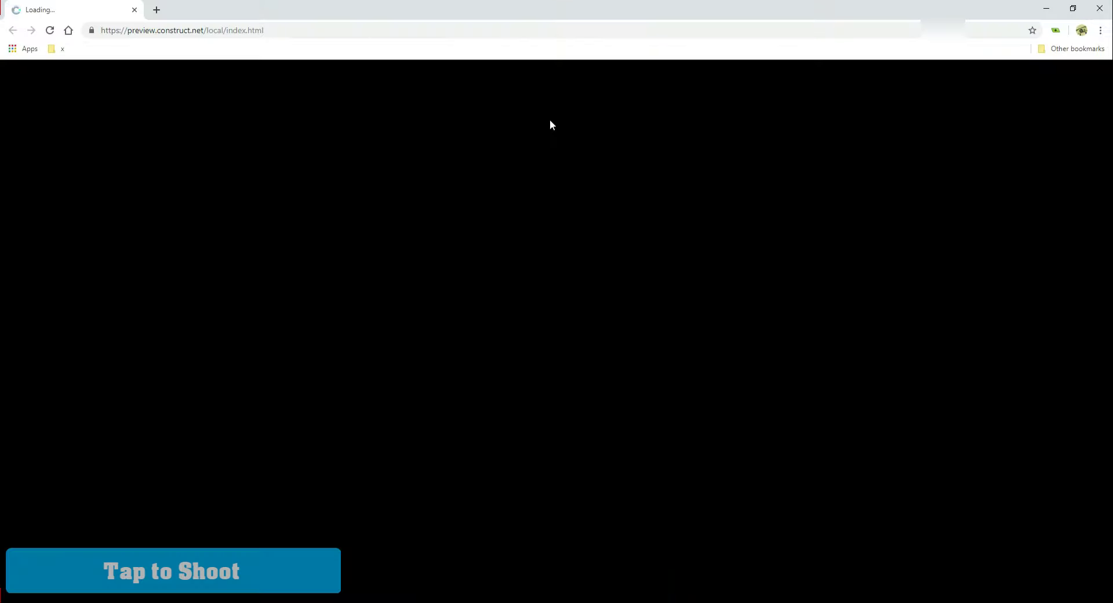
click(509, 443)
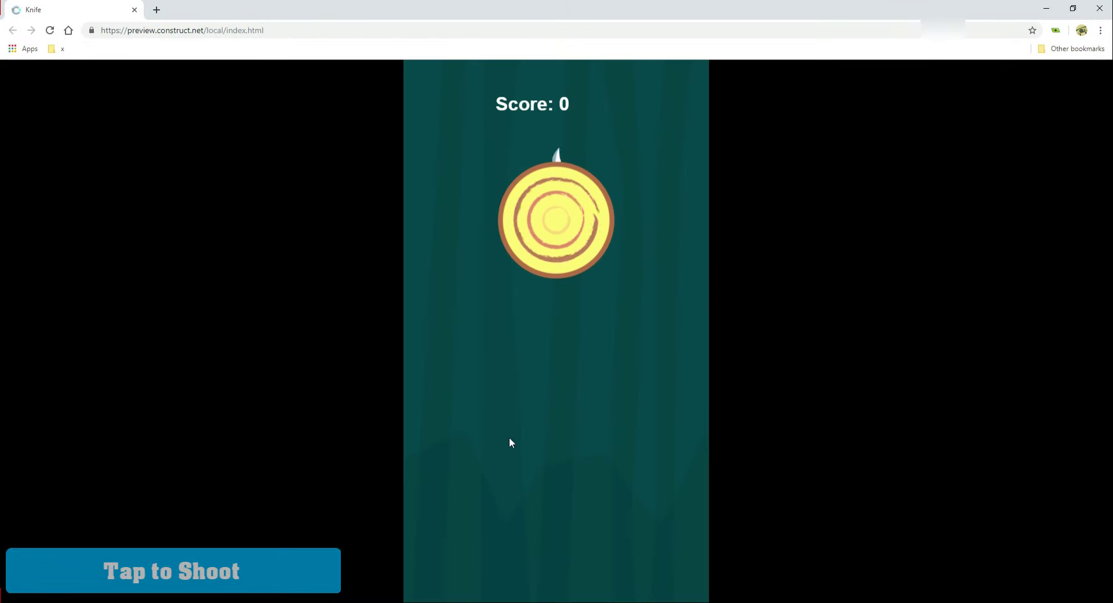
key(alt+Tab)
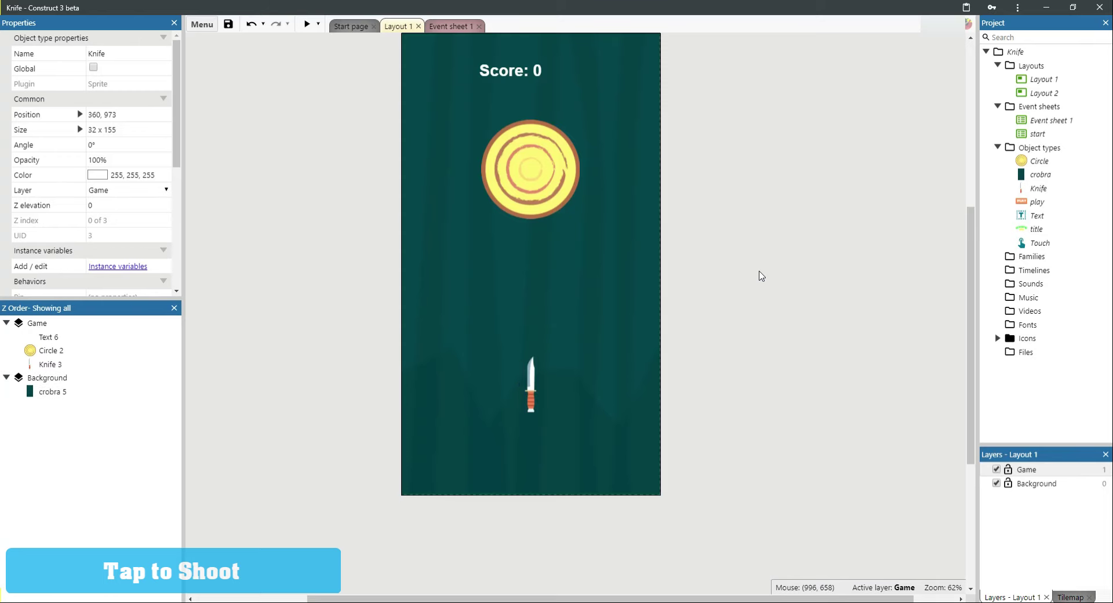
right_click(760, 272)
click(808, 347)
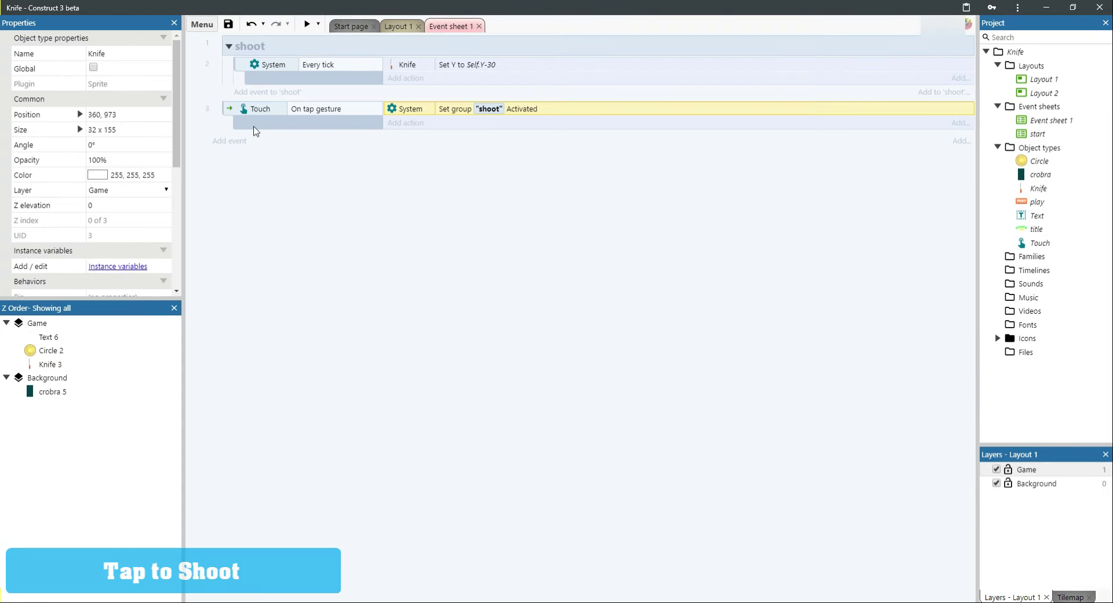
Add an event with the condition Knife is overlapping Circle.
click(233, 141)
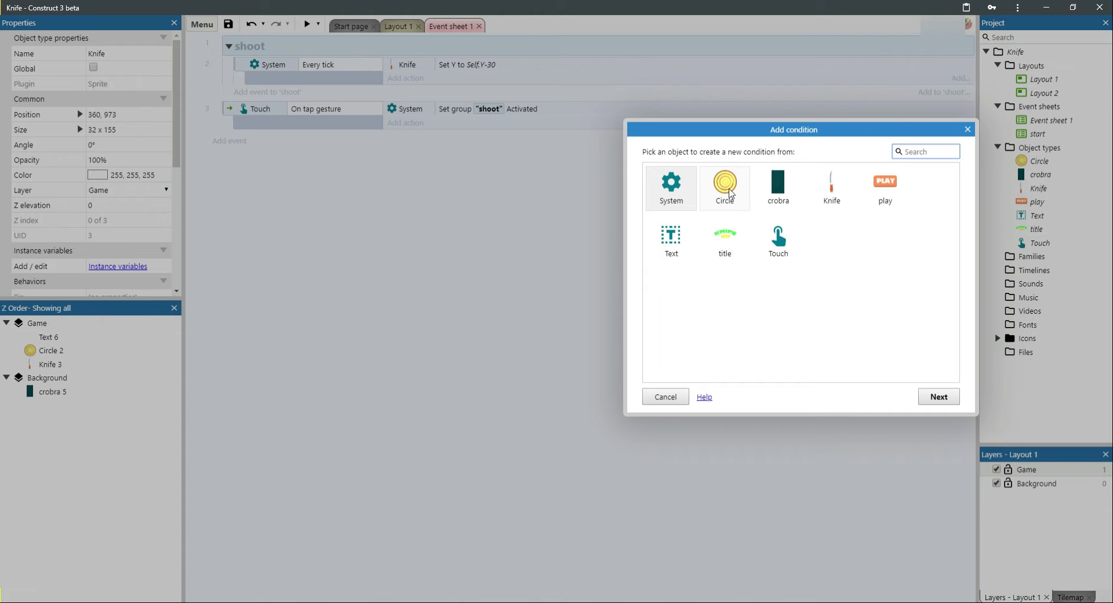
click(836, 186)
double_click(831, 189)
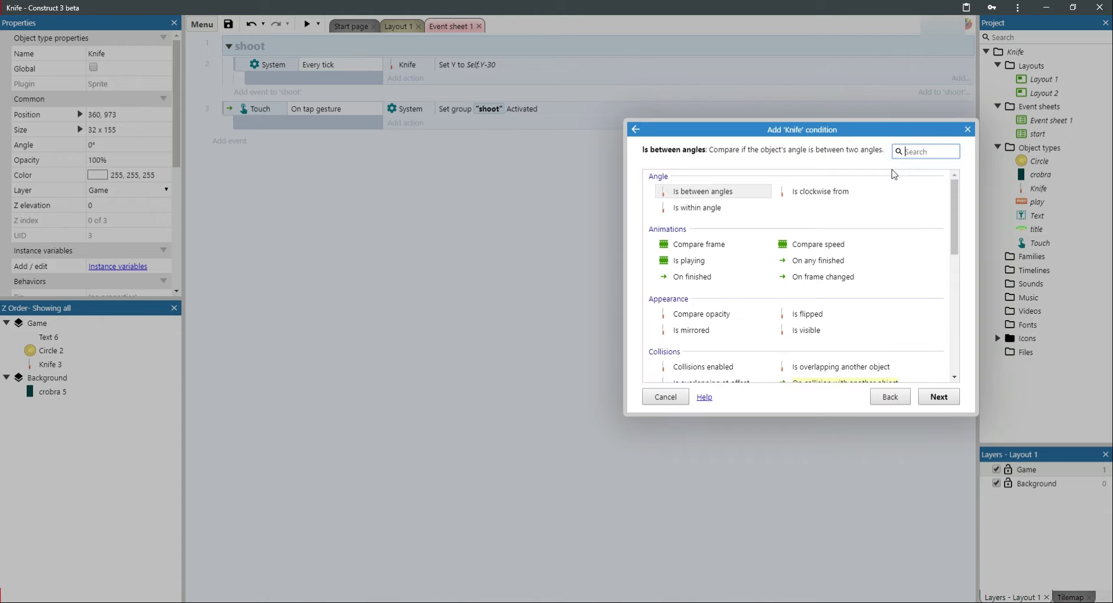
double_click(844, 365)
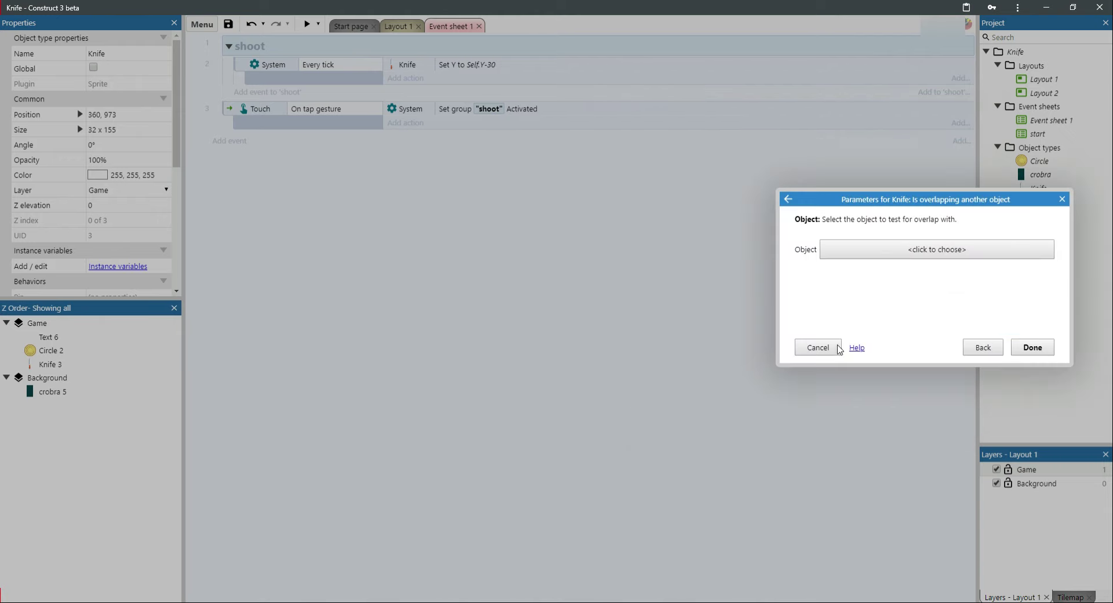
click(852, 258)
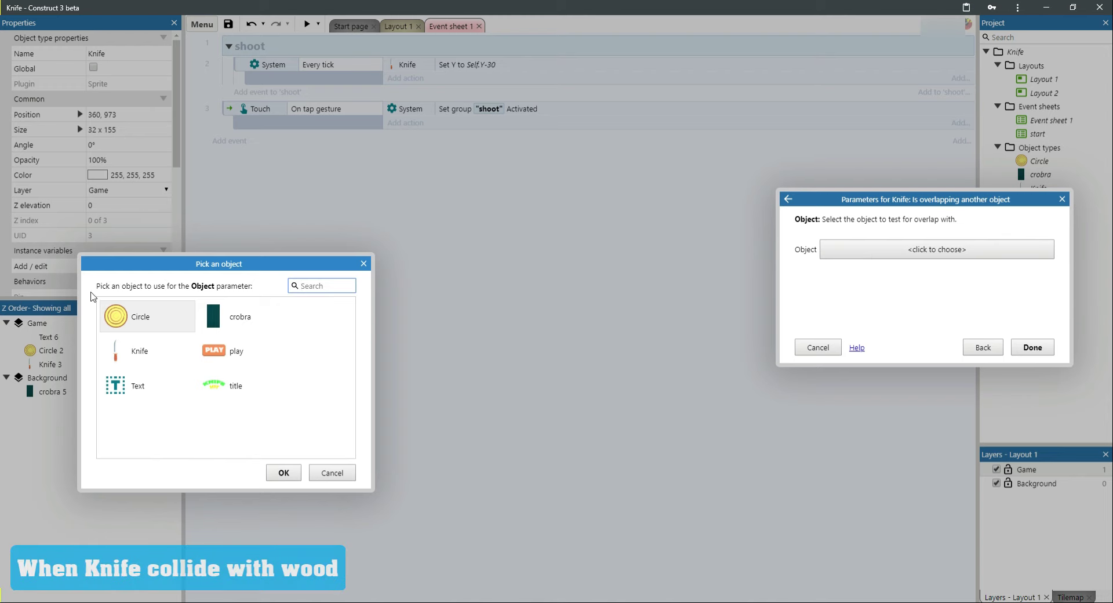
double_click(134, 316)
click(1032, 348)
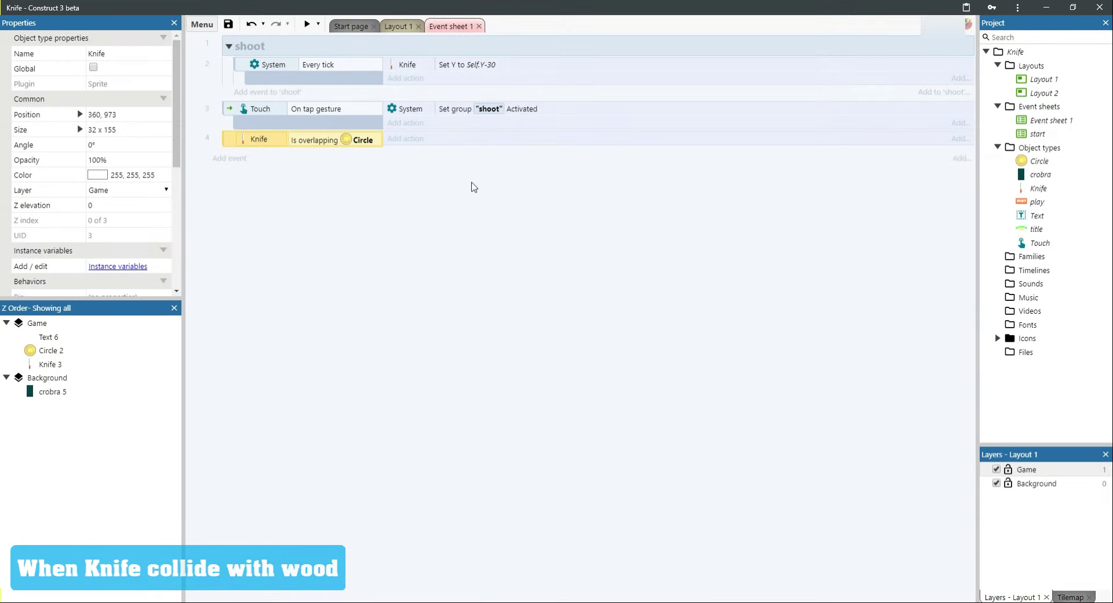
Give it the System action Set group "shoot" Deactivated.
click(400, 139)
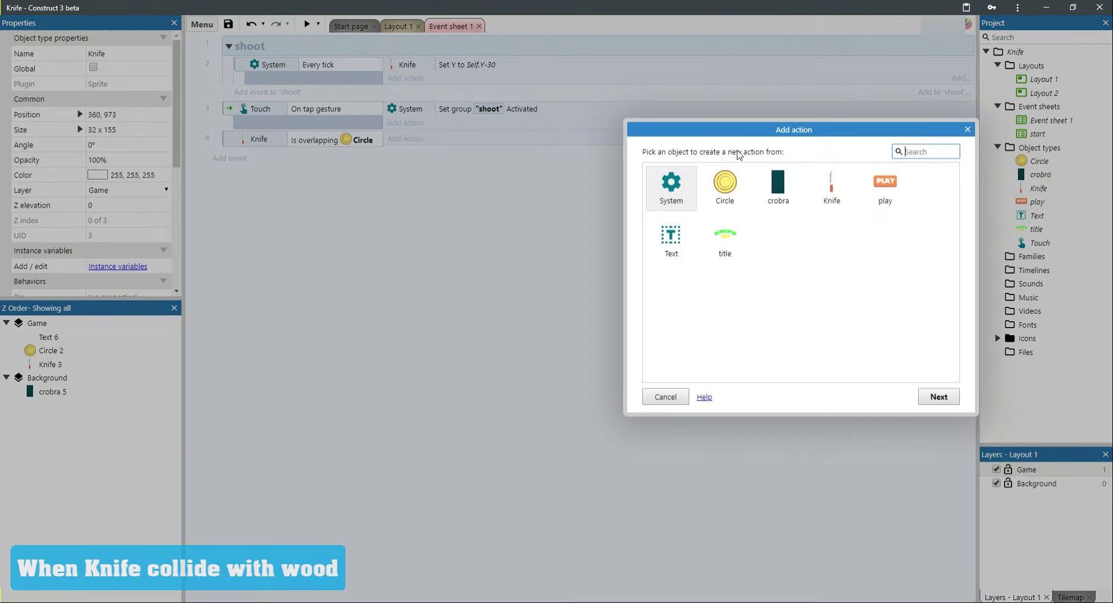
double_click(828, 199)
click(827, 403)
double_click(671, 186)
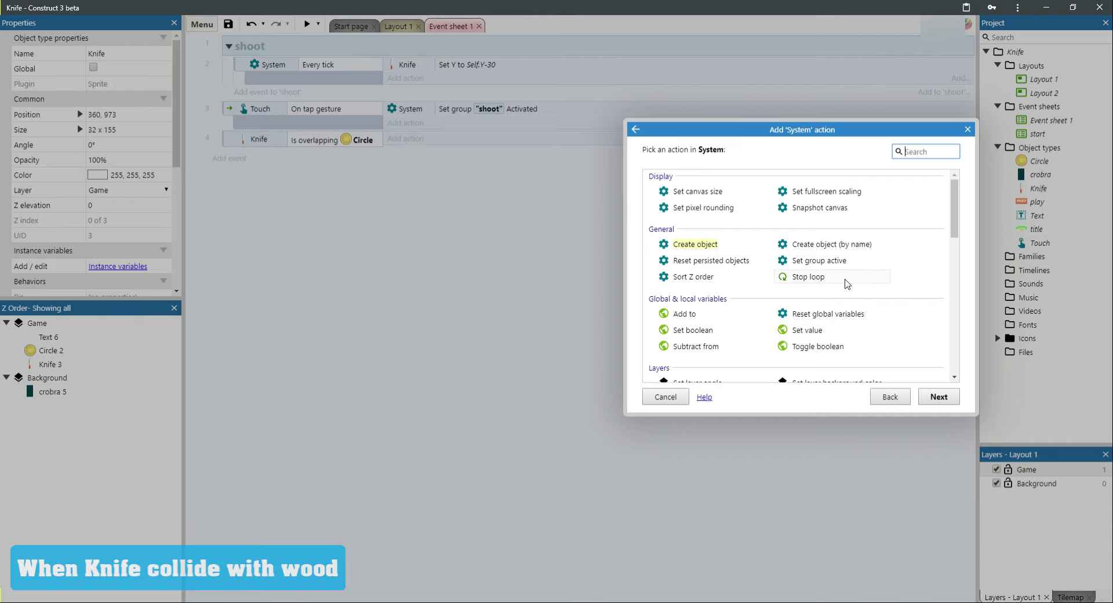
double_click(823, 260)
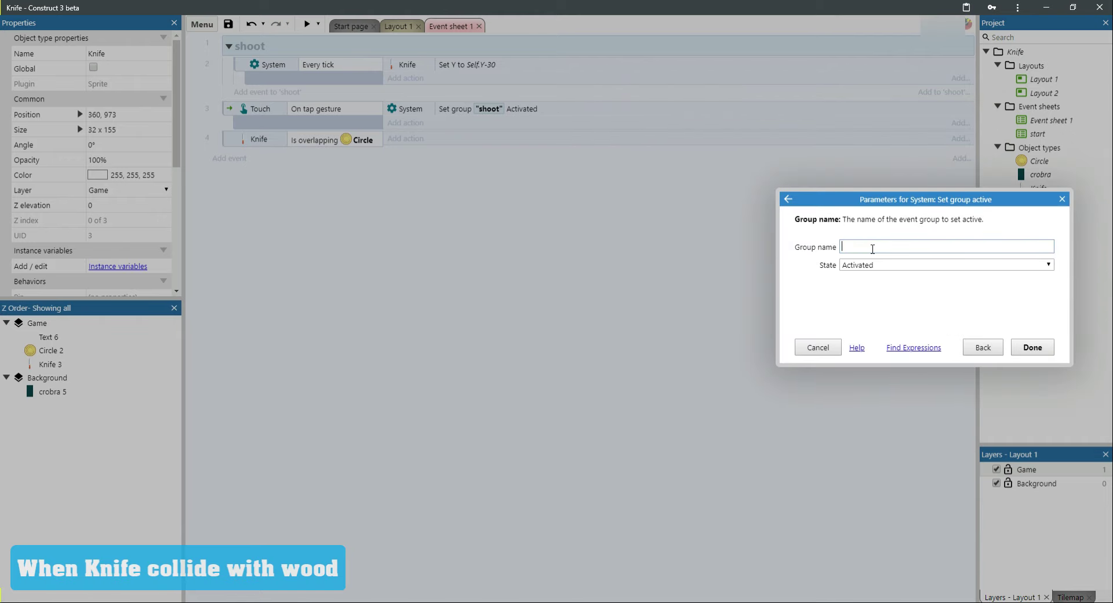
text(")
click(872, 262)
click(875, 264)
click(891, 290)
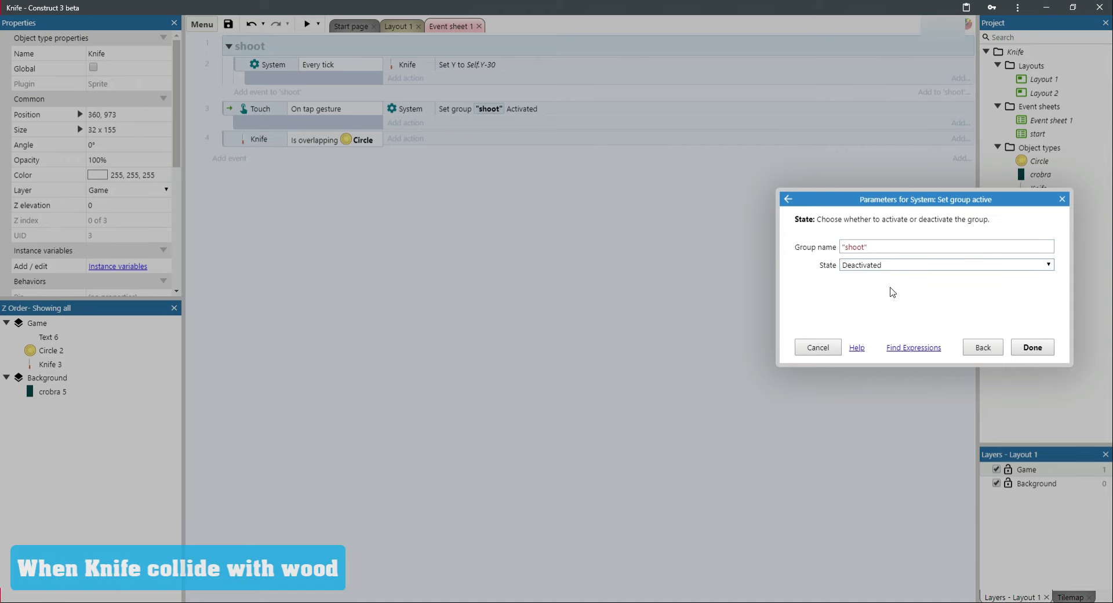
click(1032, 347)
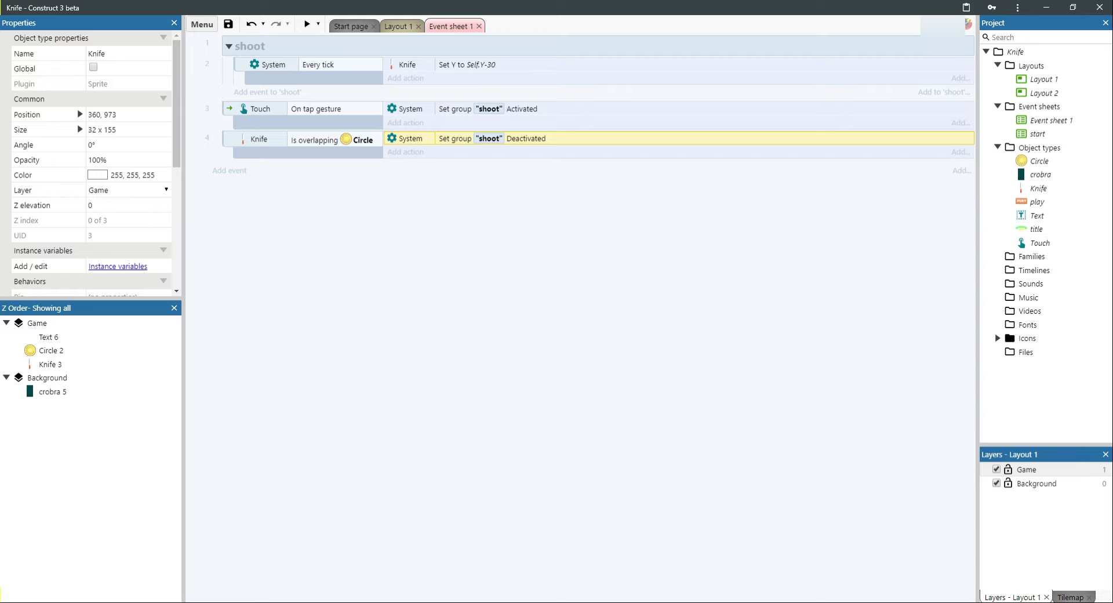
Preview the game, throw a knife to see it stop at the log, and return to Layout 1.
click(316, 26)
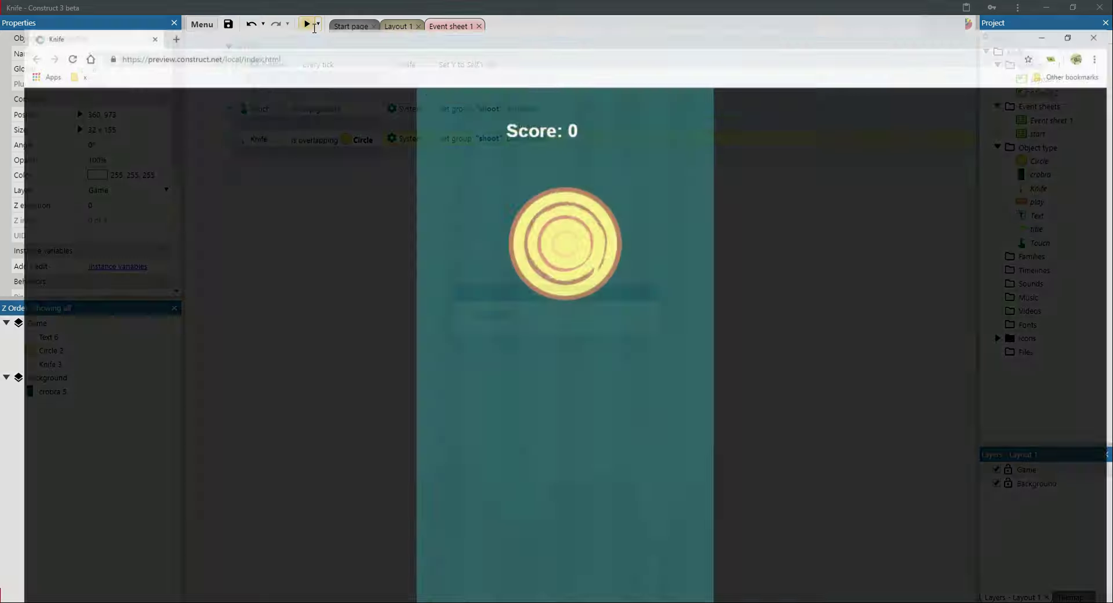
click(620, 395)
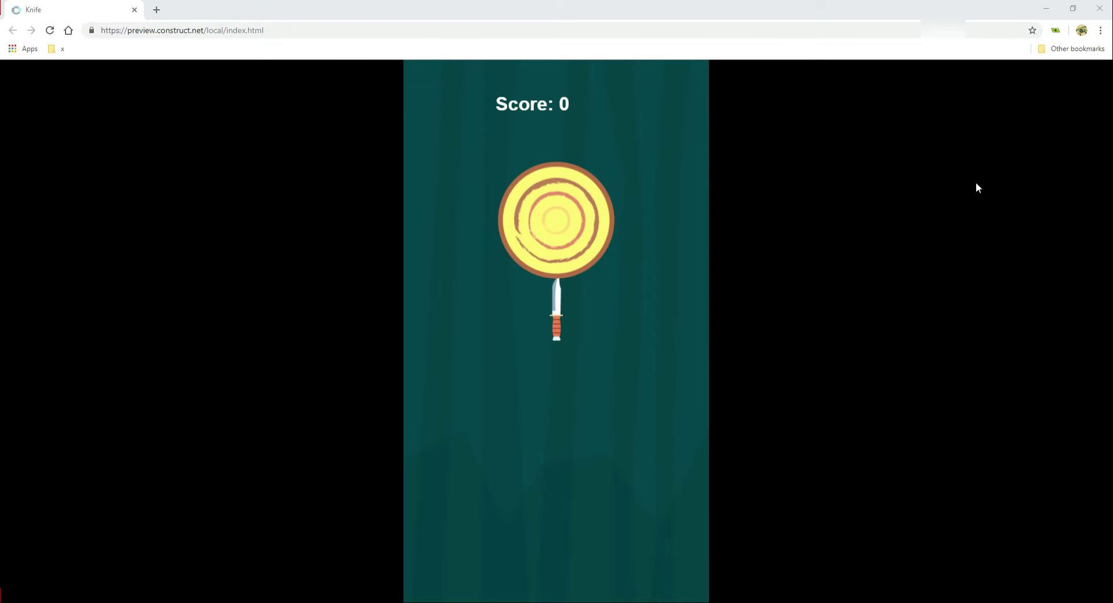
click(1046, 8)
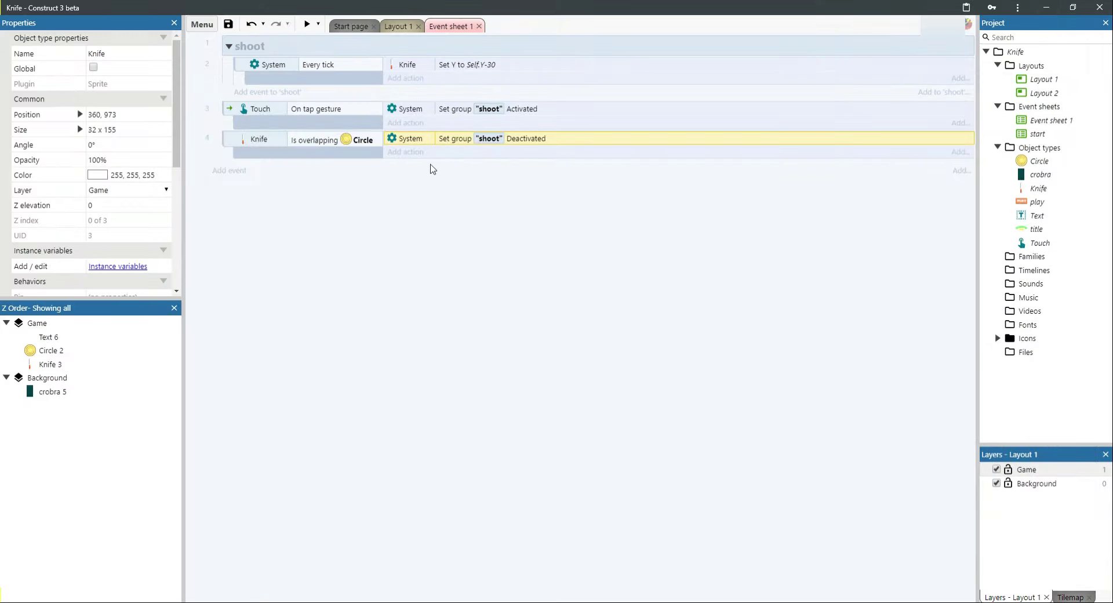
click(397, 28)
Drag the Knife collision polygon's two top points down the blade.
double_click(528, 382)
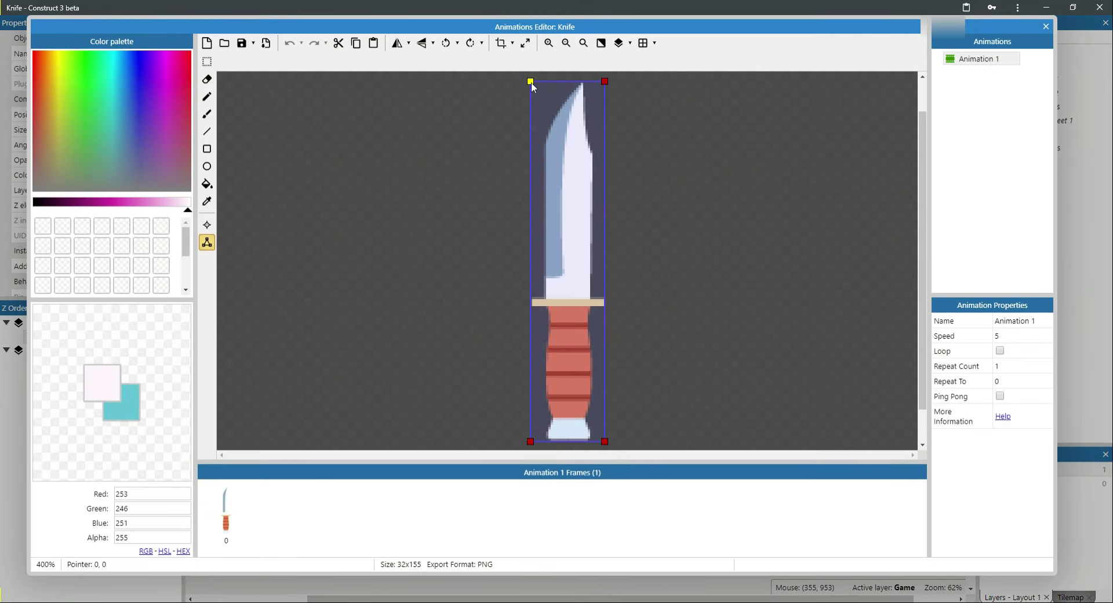
drag(530, 81, 529, 200)
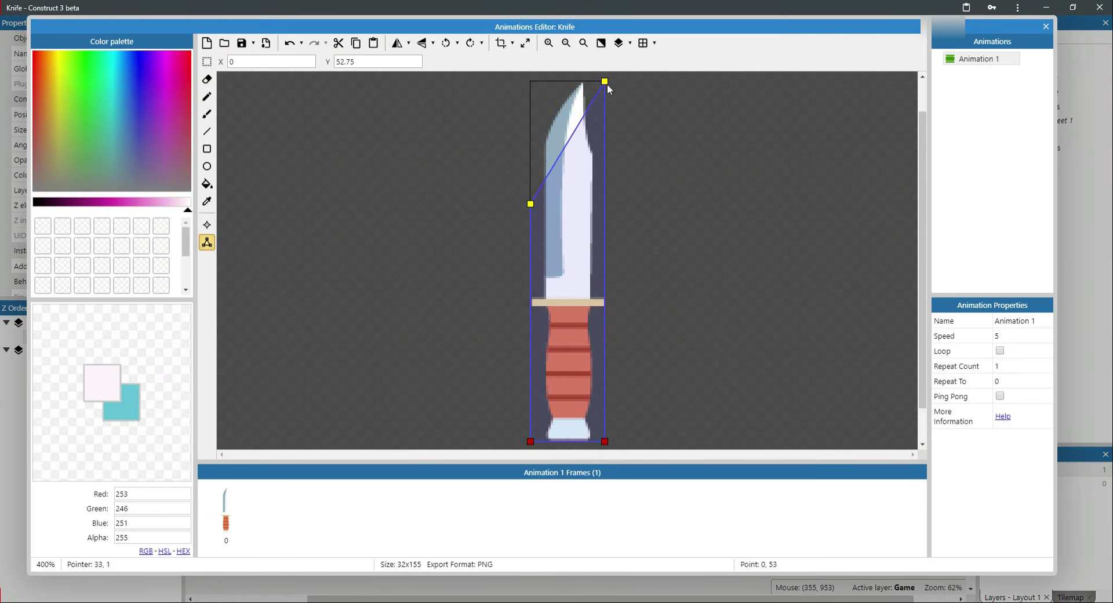
drag(607, 84, 630, 205)
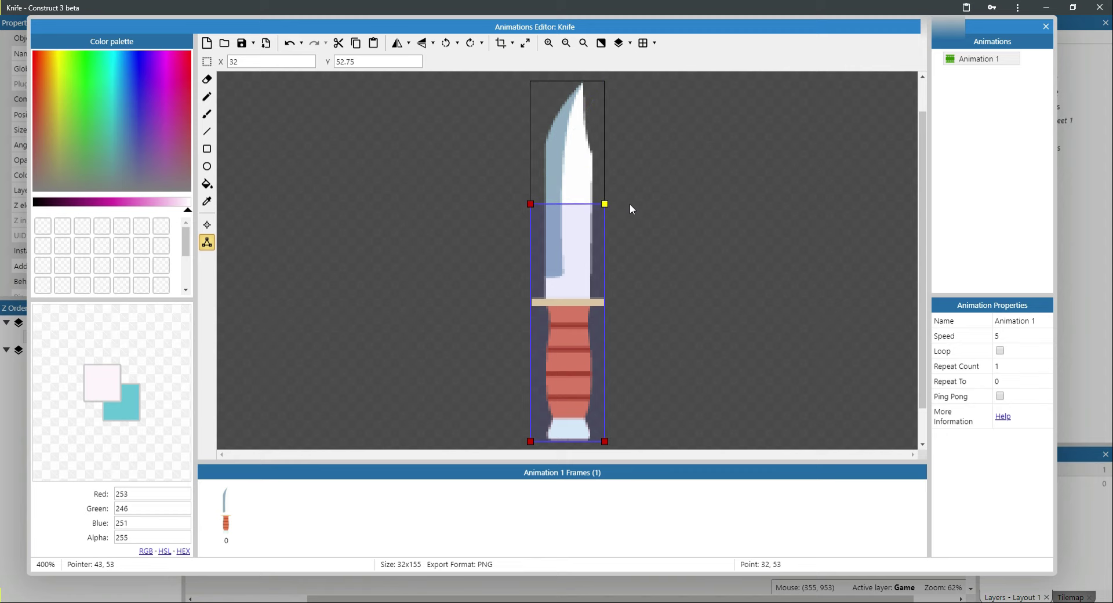
click(1045, 27)
Preview the game and throw a knife to test the new collision.
click(307, 24)
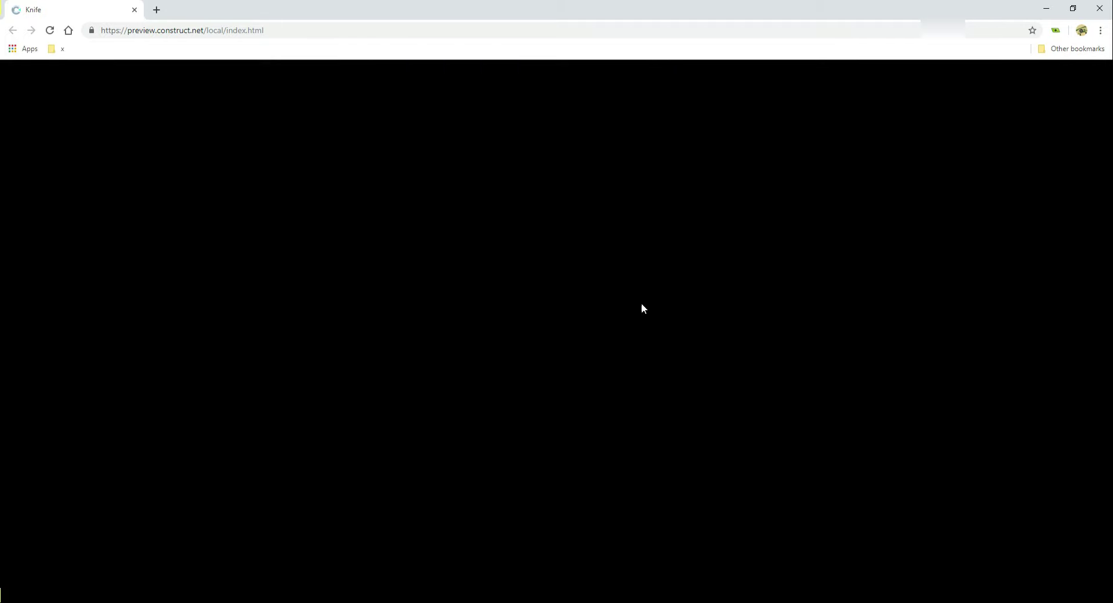
click(646, 390)
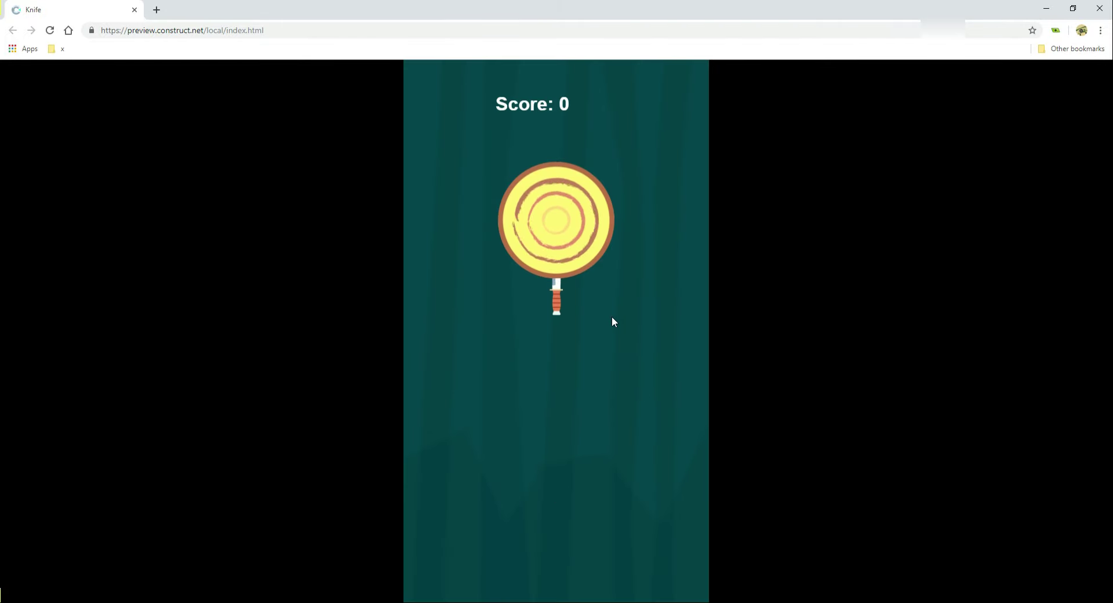
key(alt+Tab)
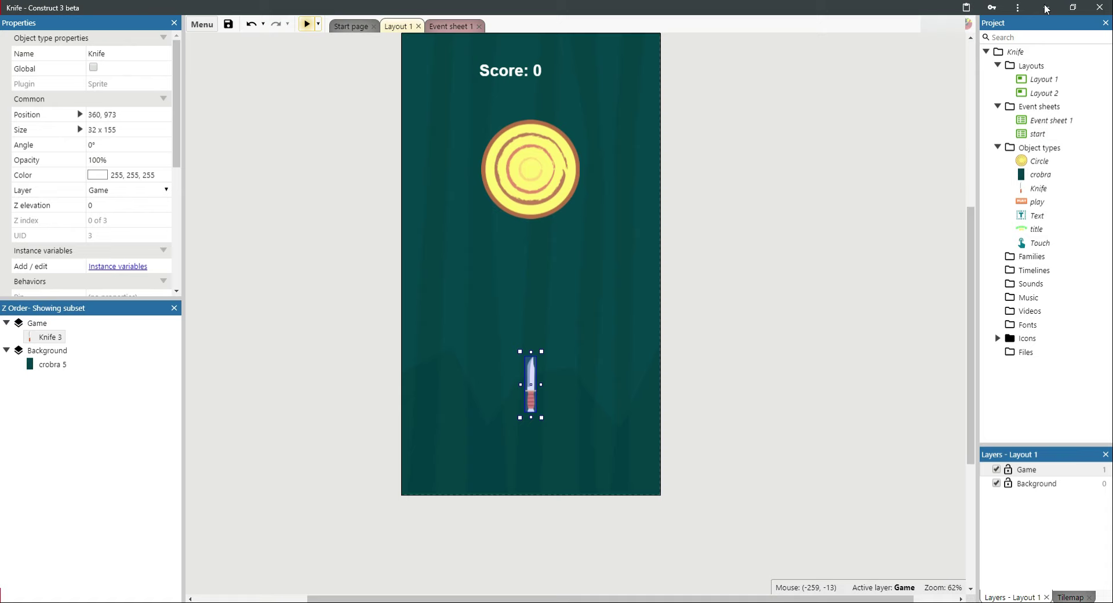
right_click(338, 175)
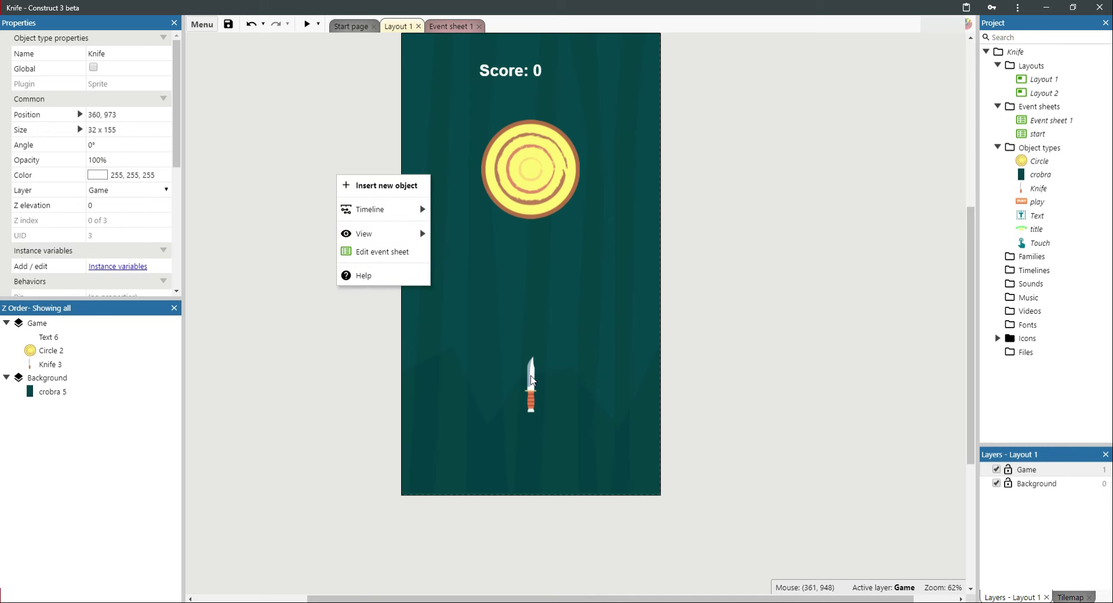
Raise the Knife polygon's two top points slightly to fine-tune the collision.
click(532, 380)
double_click(532, 380)
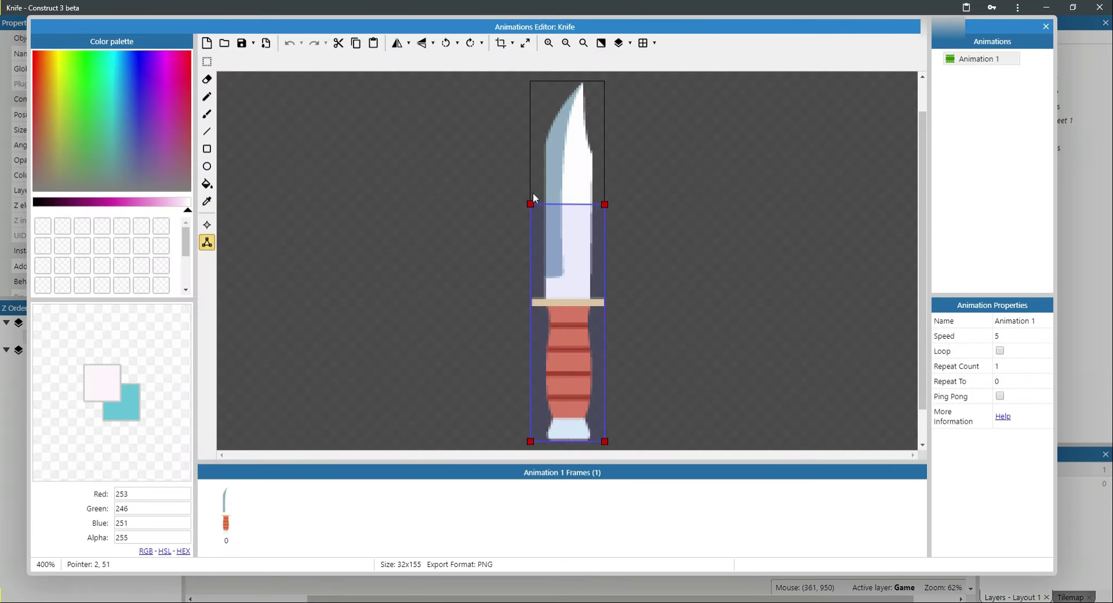
drag(531, 209, 528, 190)
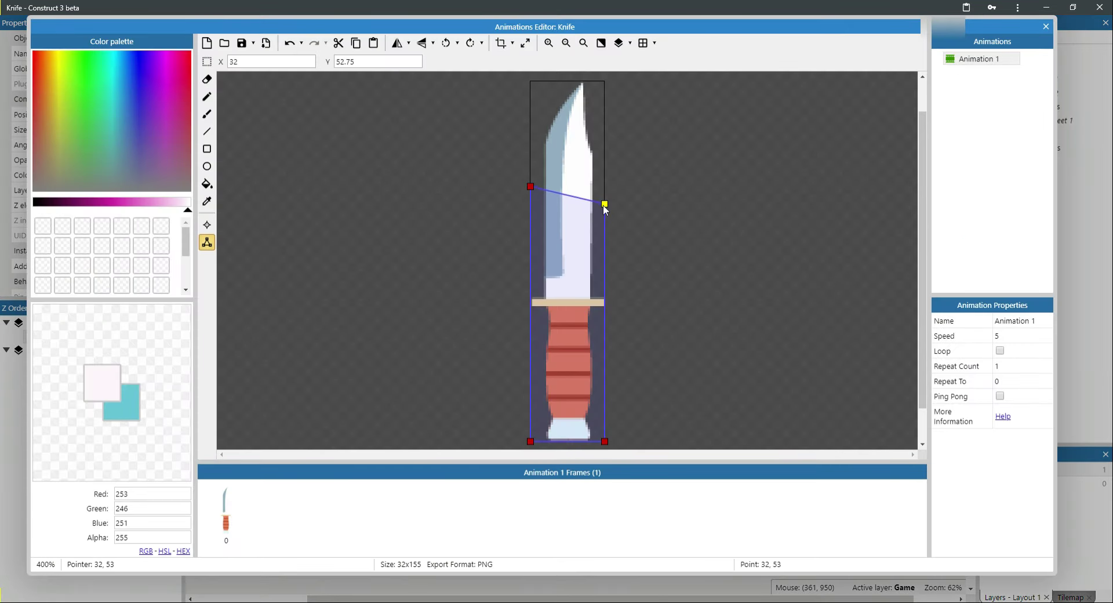
drag(605, 207, 611, 189)
click(1046, 26)
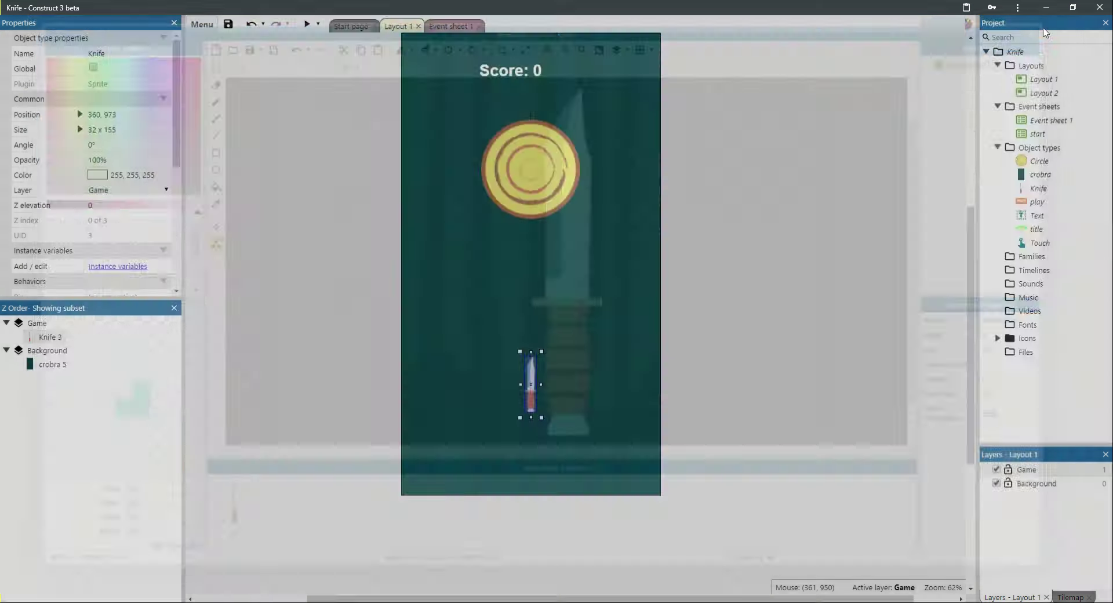
right_click(366, 171)
Add a Knife Pin to object action targeting Circle to the overlap event.
click(427, 249)
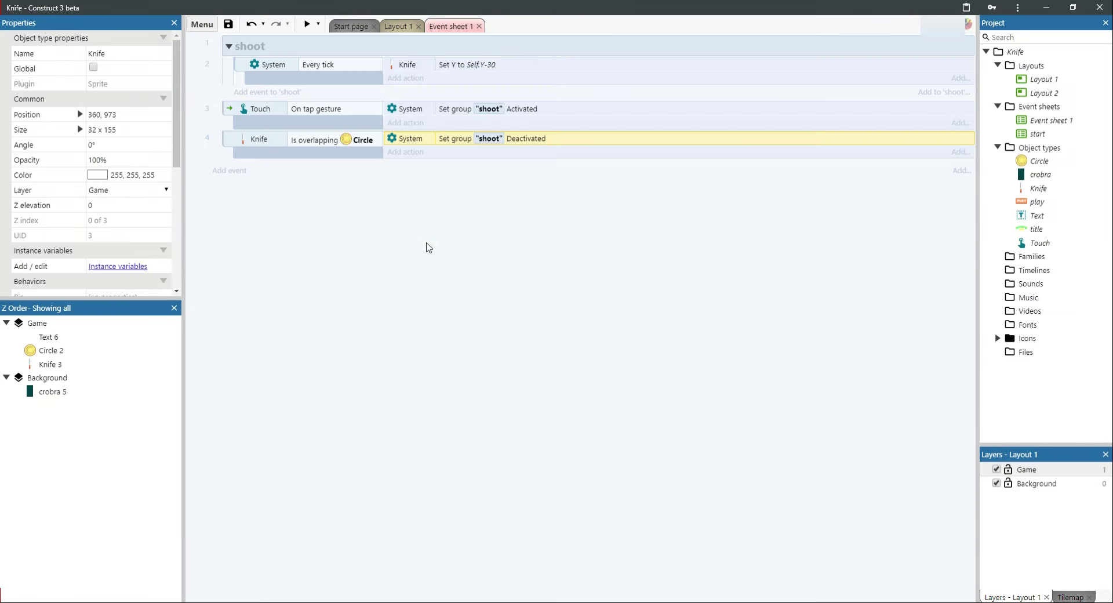
click(400, 153)
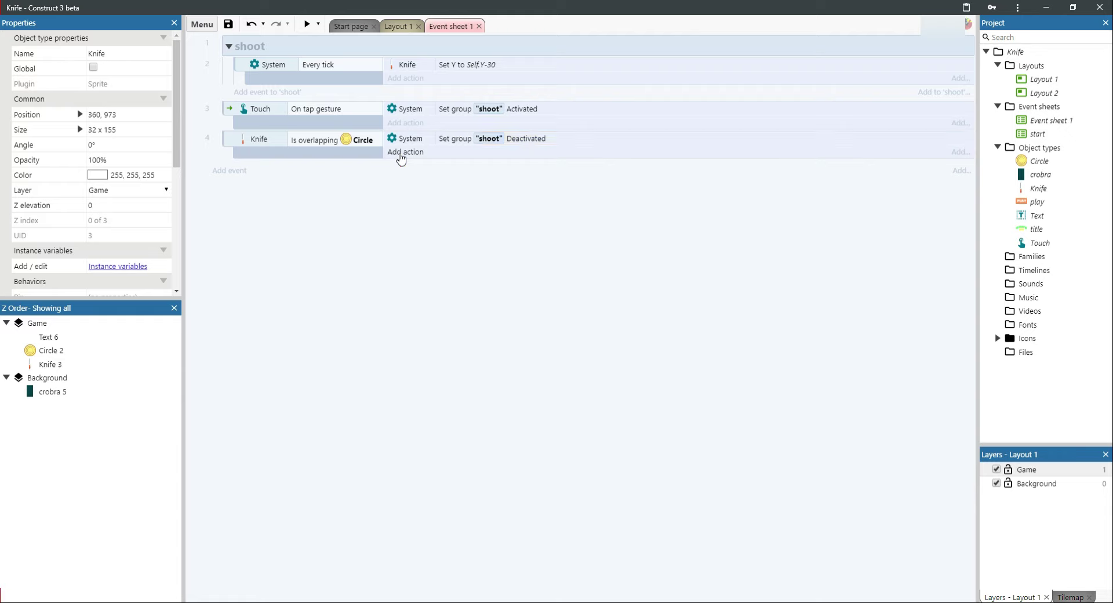
double_click(832, 193)
scroll(753, 278, down, 3)
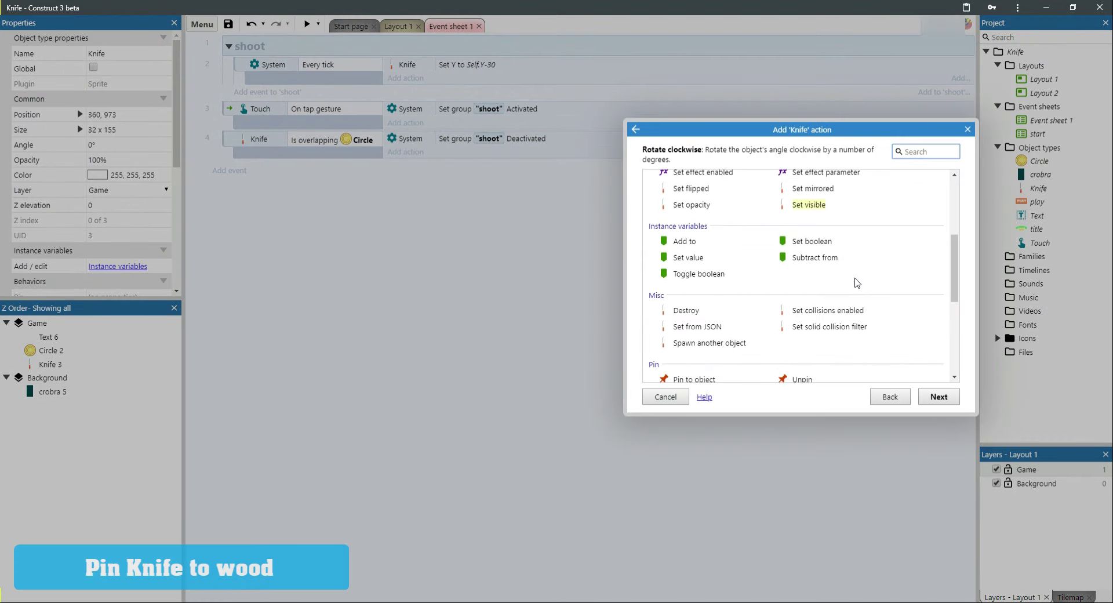
scroll(724, 302, down, 1)
double_click(679, 324)
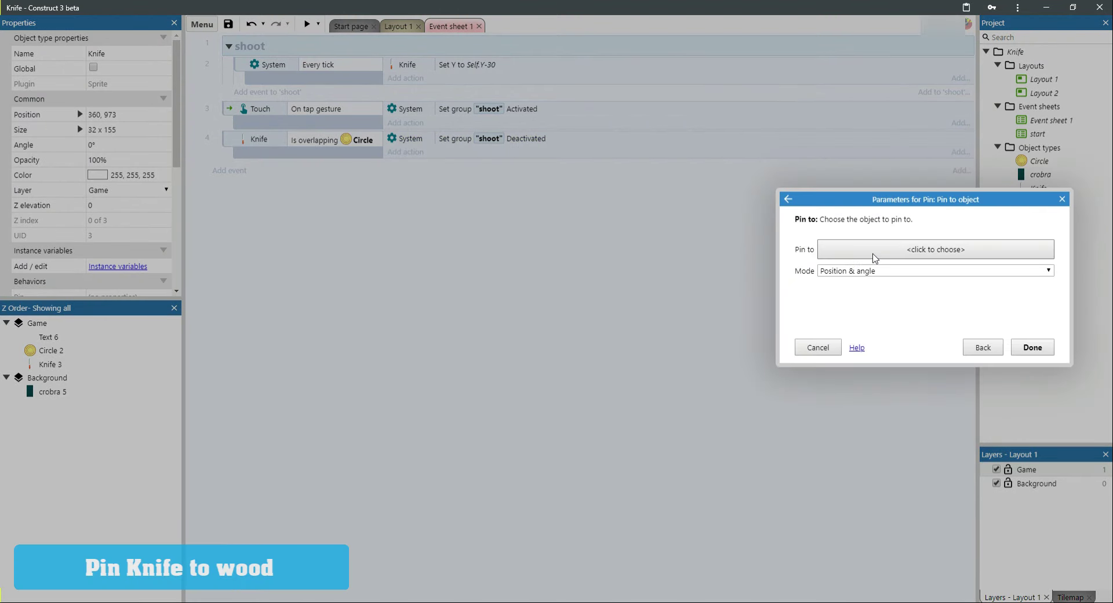
click(875, 255)
double_click(122, 326)
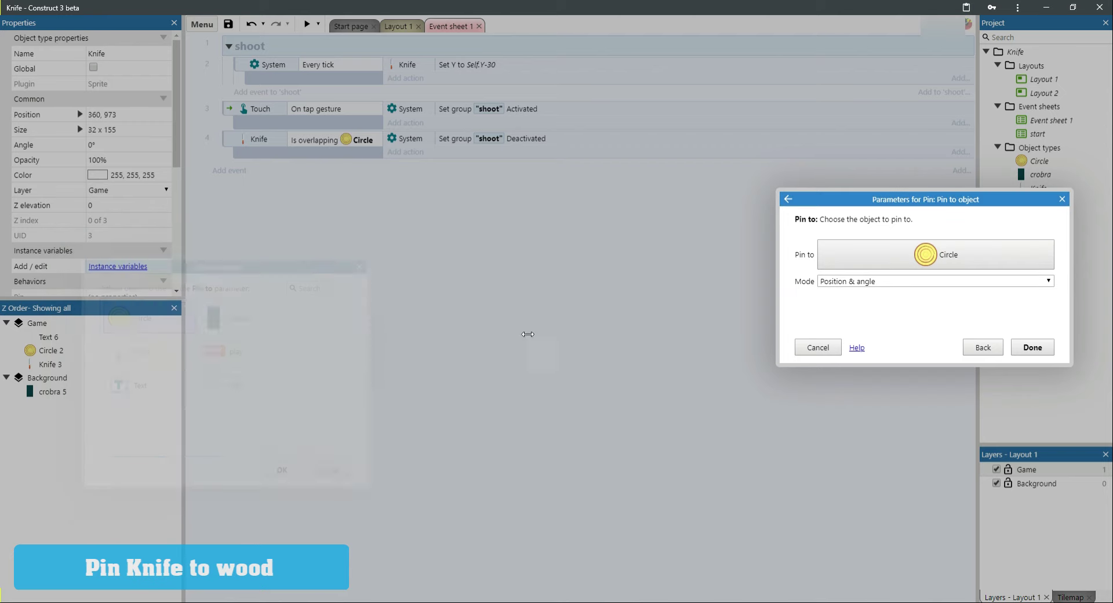
click(1031, 347)
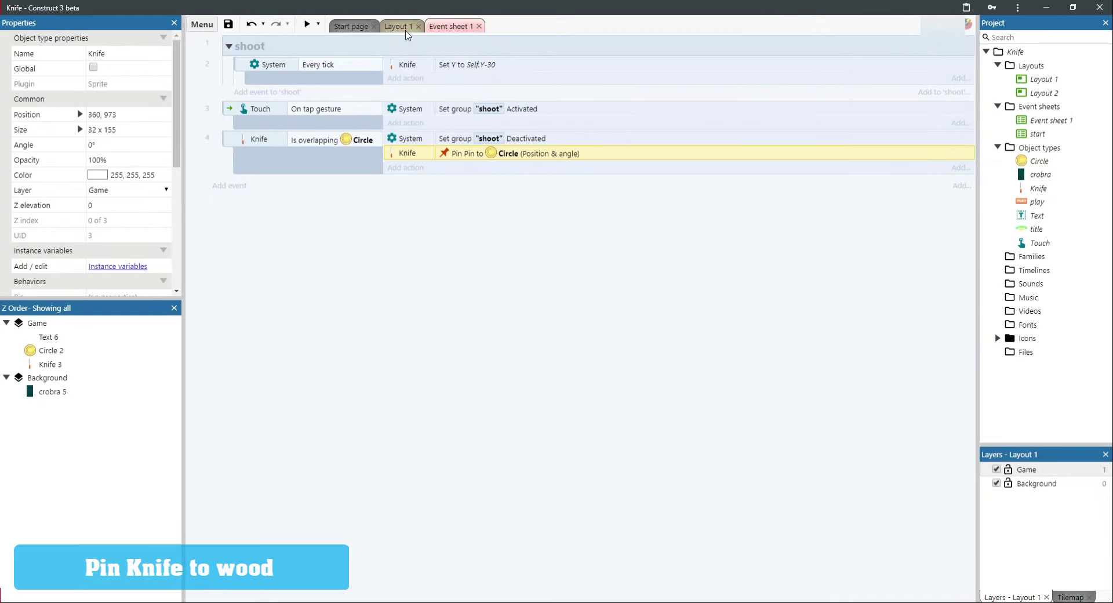
Preview the game and throw a knife to see it stick in the log.
click(406, 30)
click(306, 23)
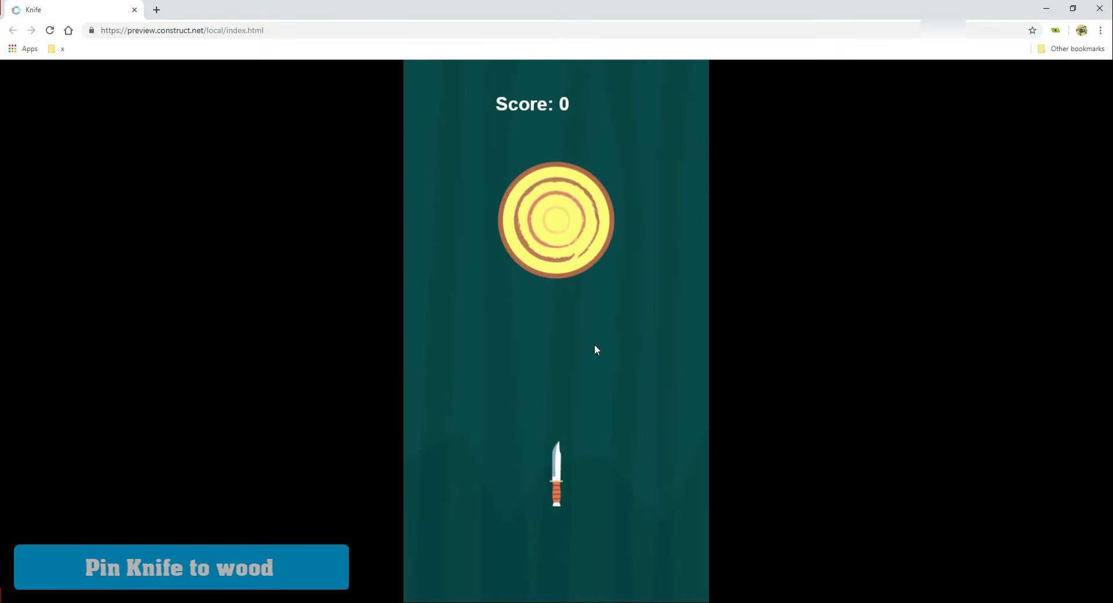
click(631, 408)
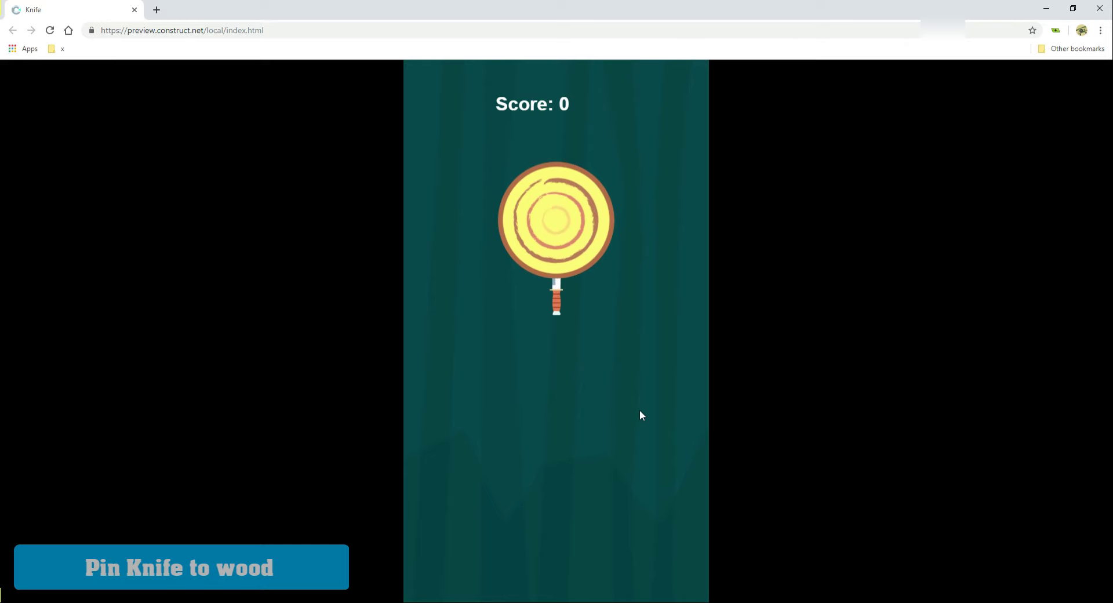
key(alt+Tab)
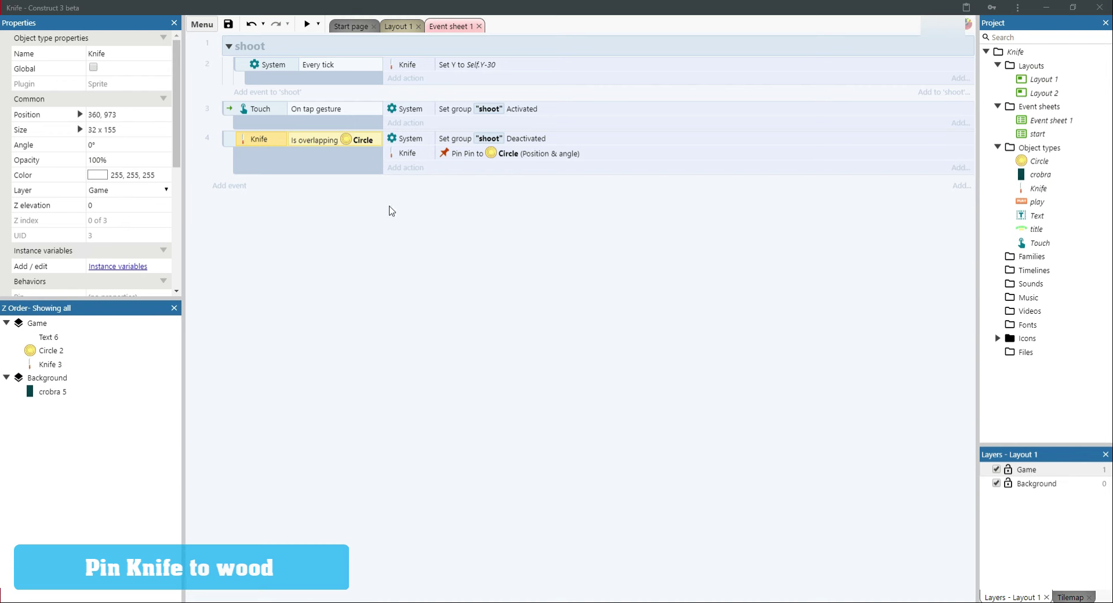
Add System Trigger once while true to event 4, then preview and throw a knife.
right_click(302, 166)
mouse_move(348, 172)
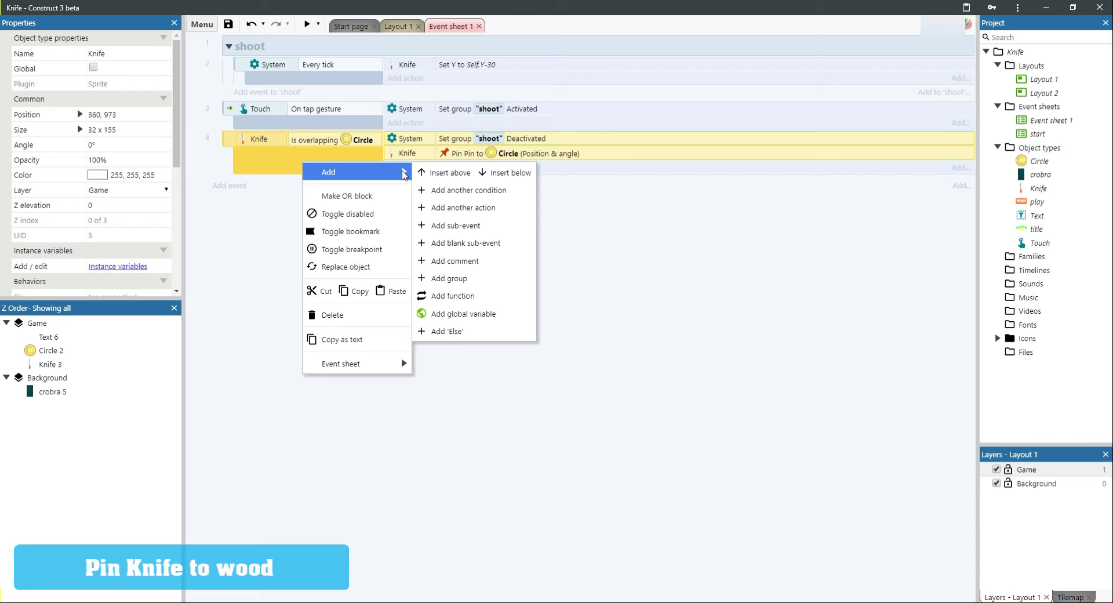
click(463, 186)
double_click(670, 191)
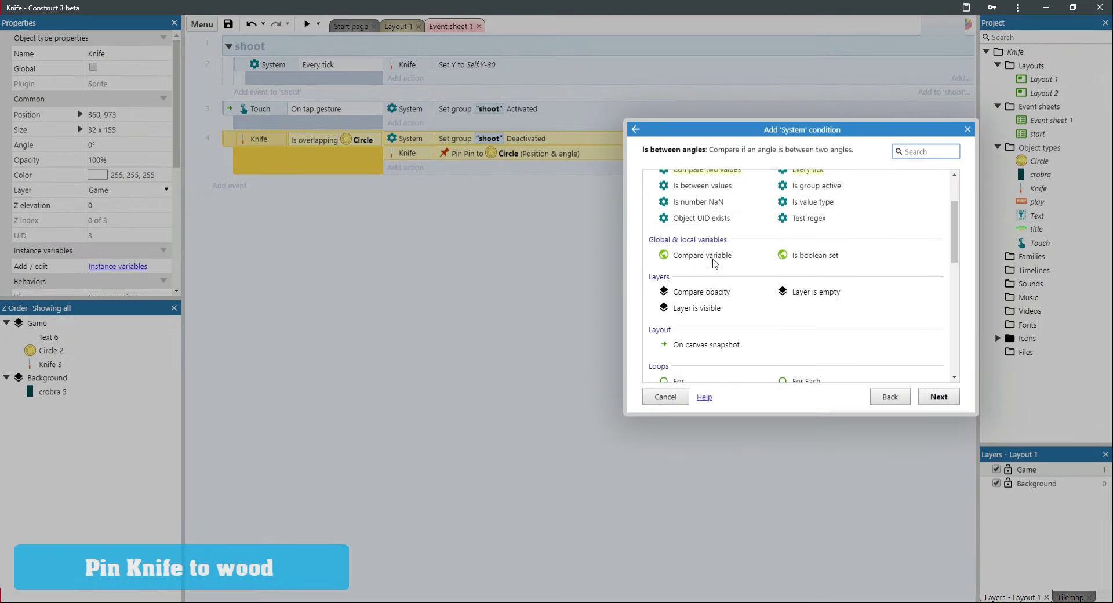
scroll(719, 272, down, 3)
scroll(725, 280, down, 2)
scroll(725, 281, down, 2)
scroll(734, 287, down, 2)
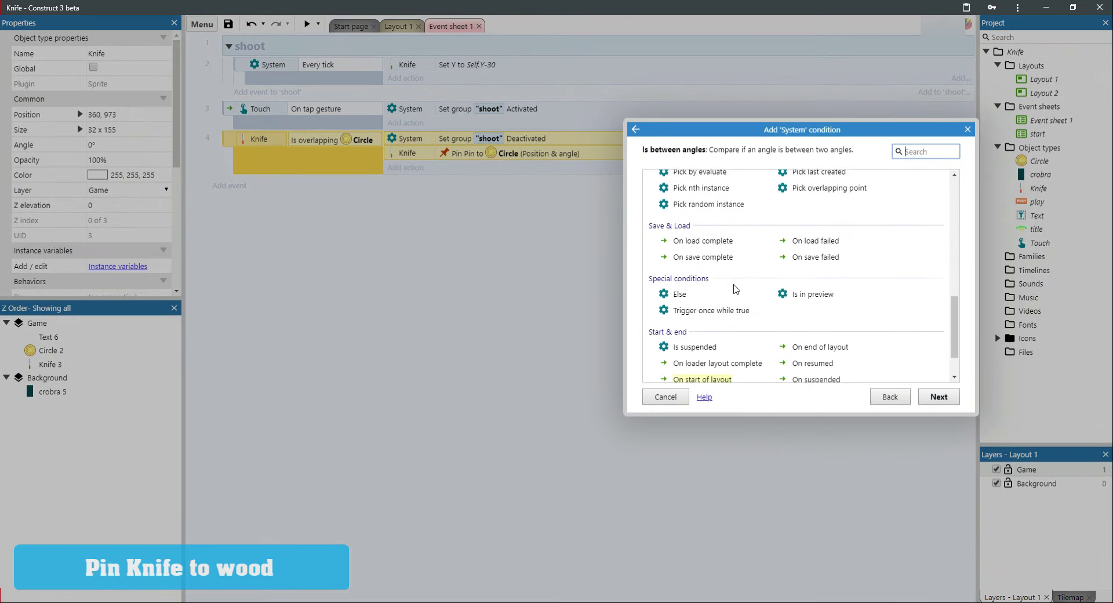
double_click(731, 310)
click(304, 28)
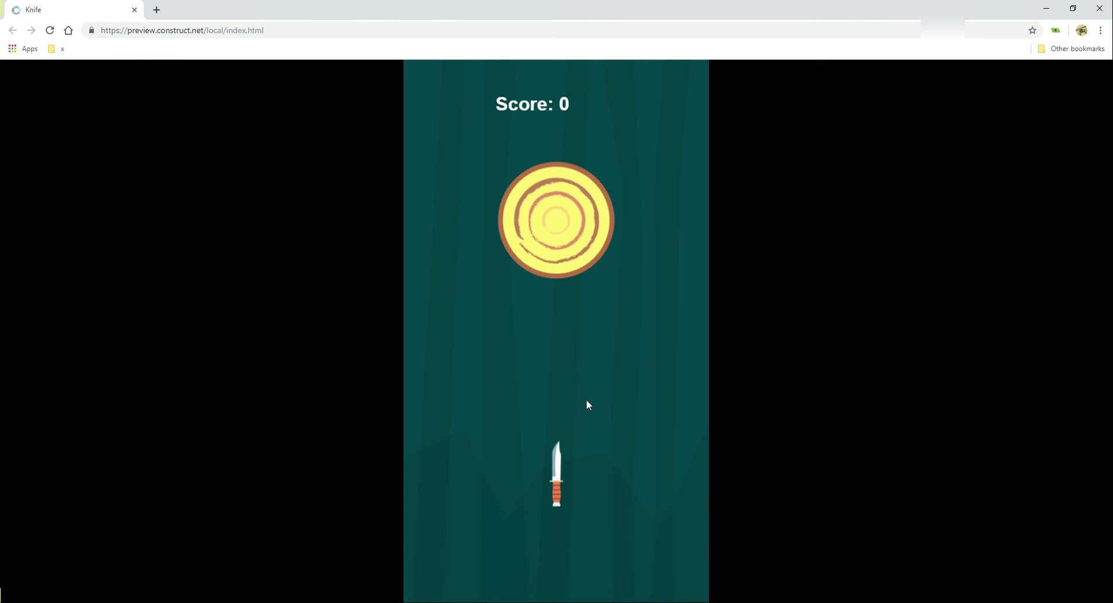
click(586, 399)
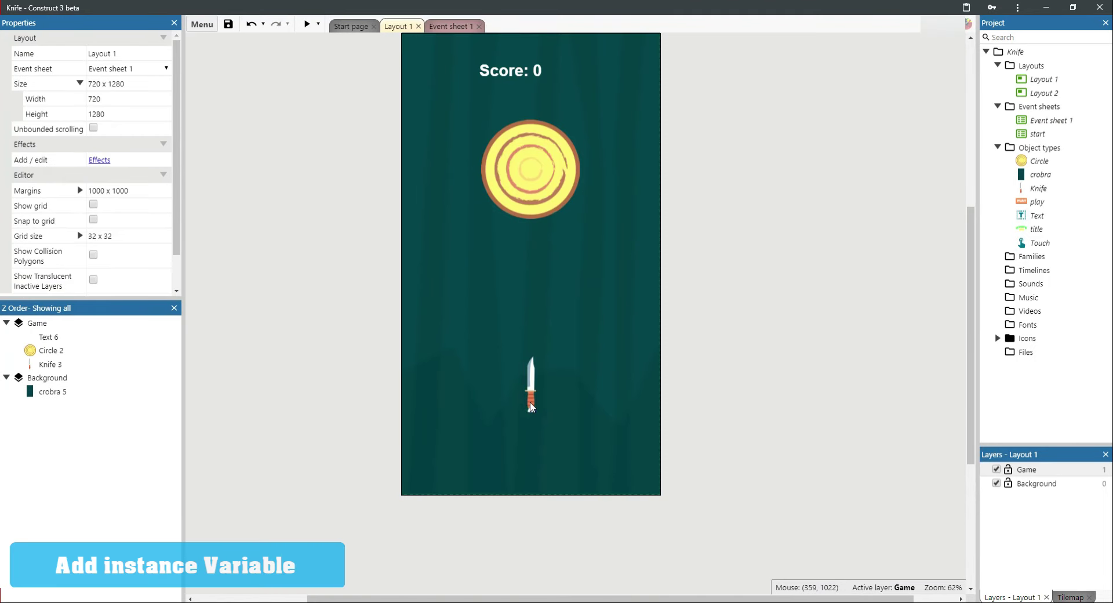
Add a Number instance variable 'hp' (initial 0) to the Knife, then return to Event sheet 1.
click(530, 402)
click(126, 268)
click(516, 268)
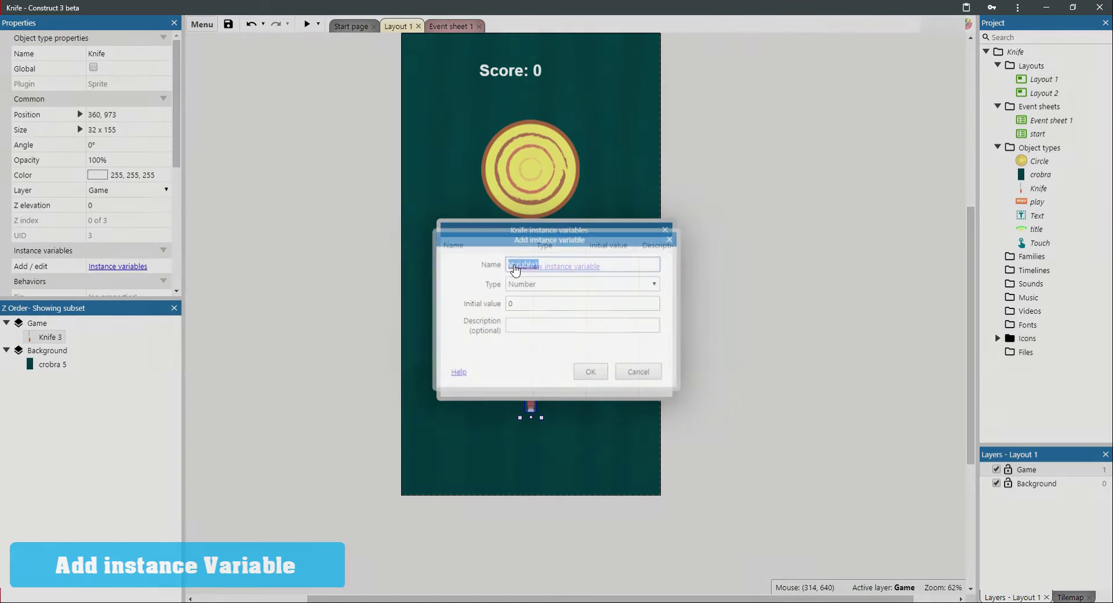
text(hp)
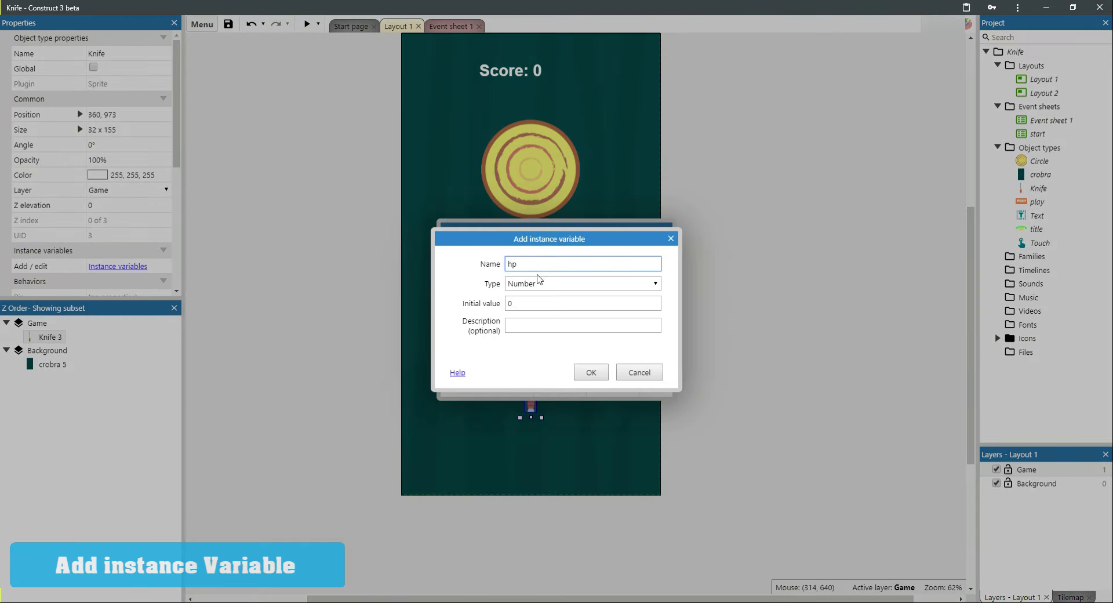
click(591, 372)
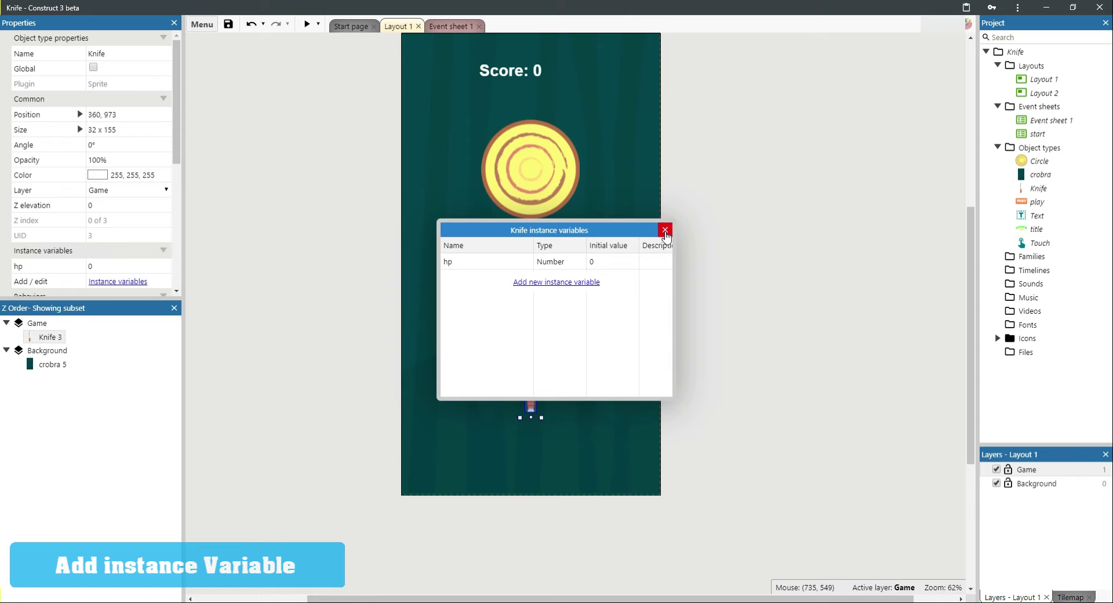
click(665, 236)
right_click(360, 224)
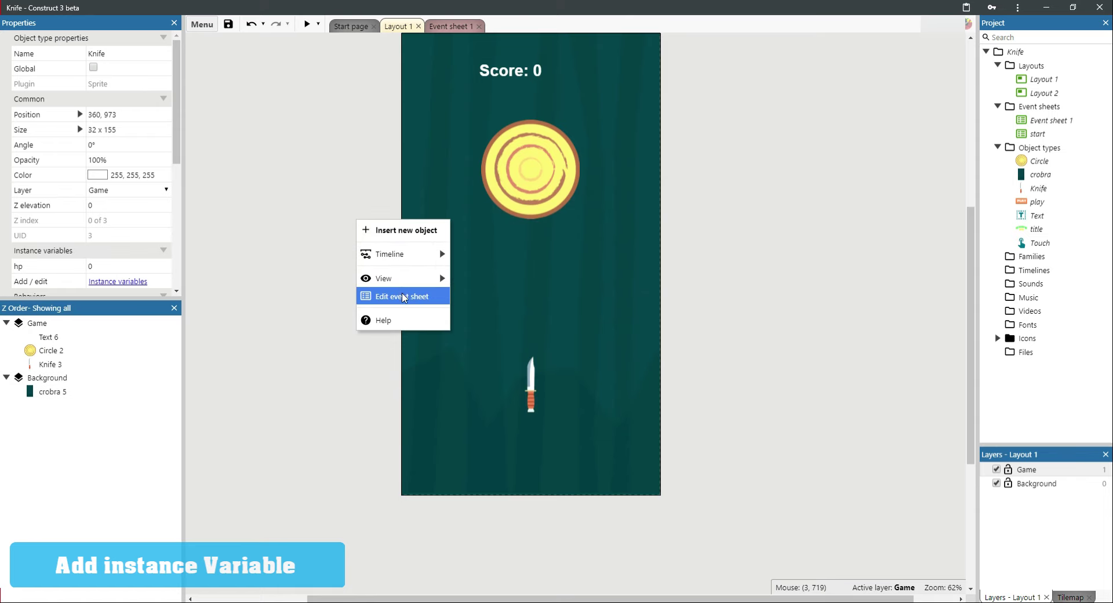
click(404, 296)
Add a second condition, Knife hp = 0, to the Every tick event 2.
click(295, 77)
right_click(294, 77)
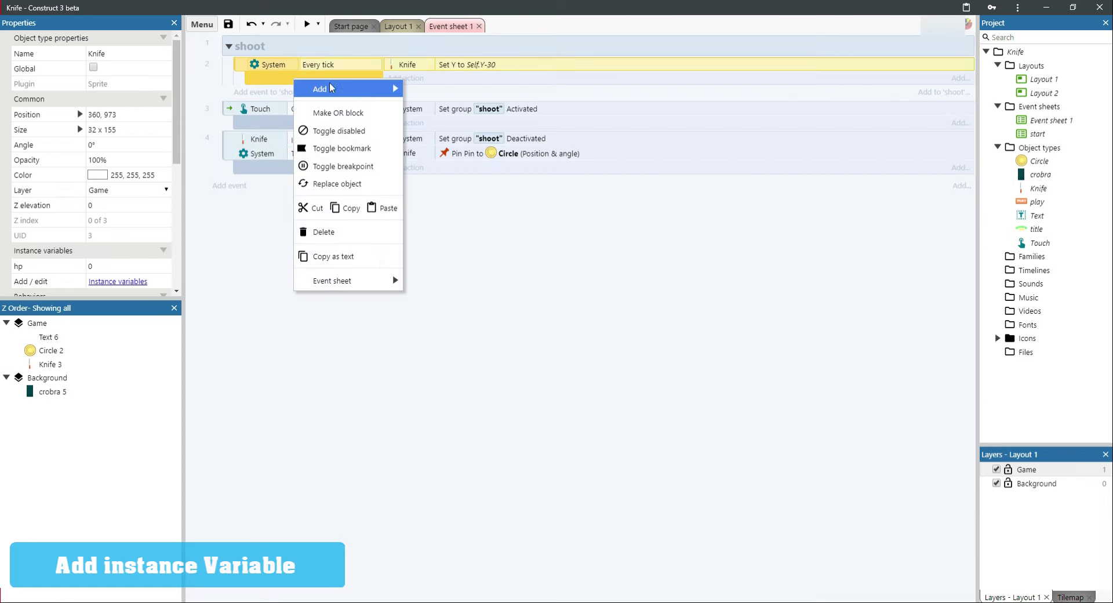
mouse_move(364, 90)
click(454, 106)
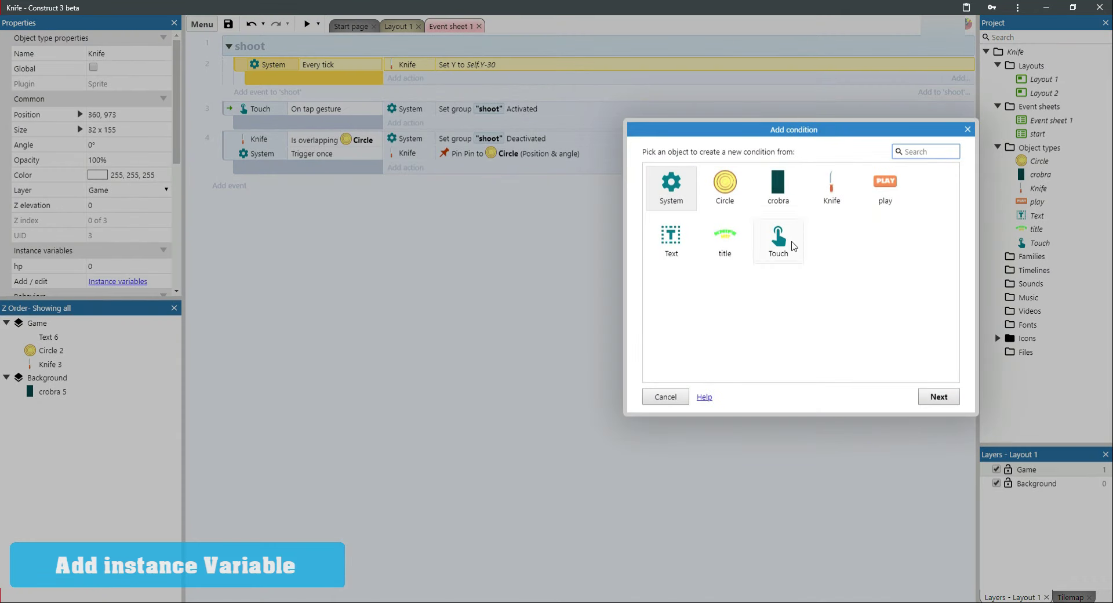
double_click(832, 202)
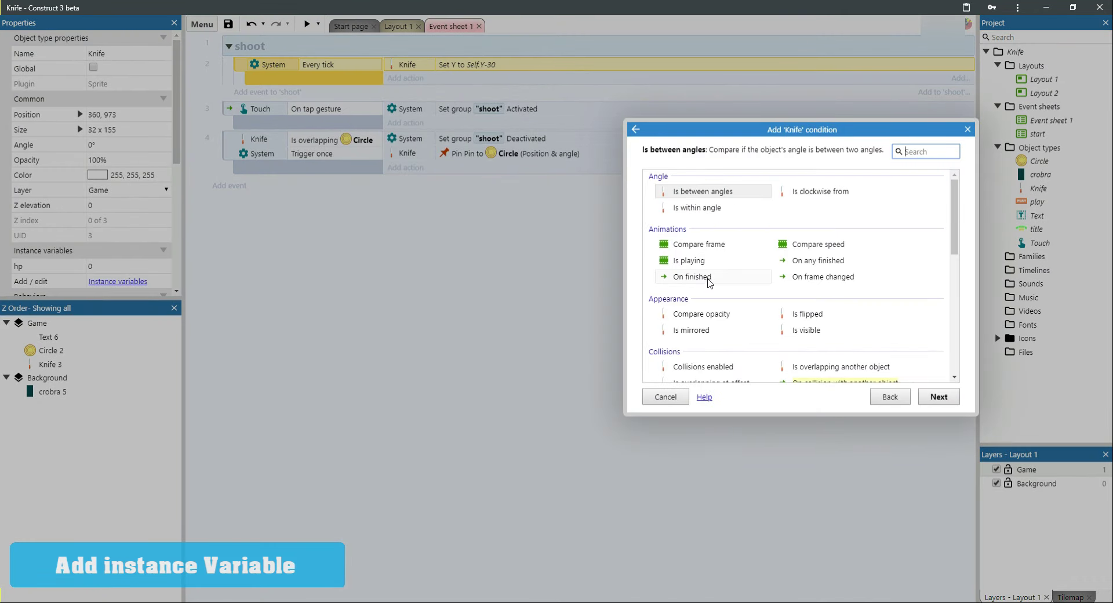
scroll(737, 289, down, 1)
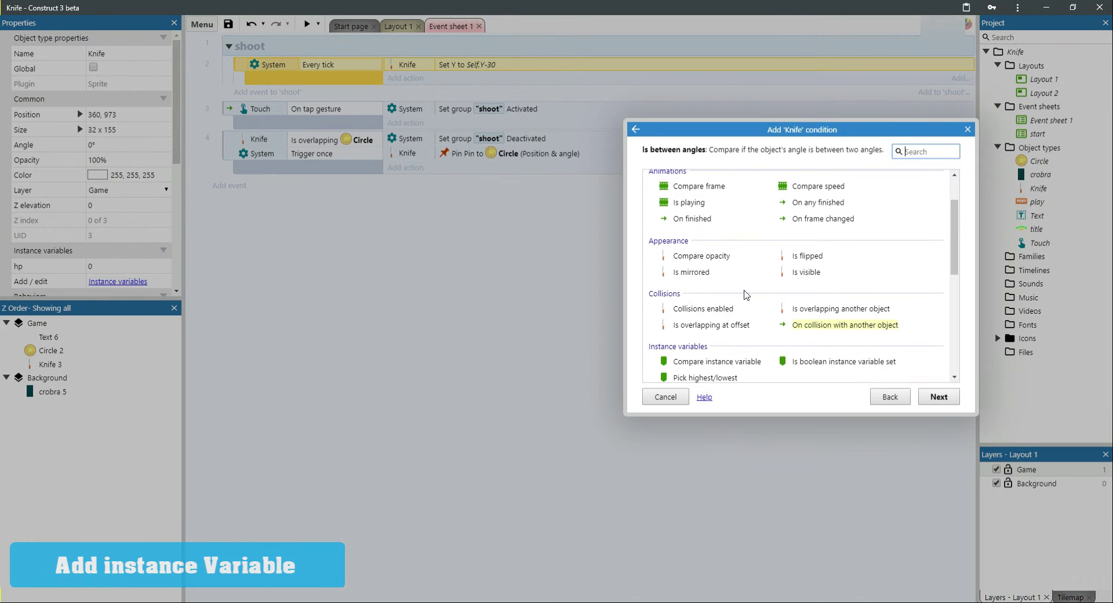
scroll(748, 288, down, 1)
double_click(724, 305)
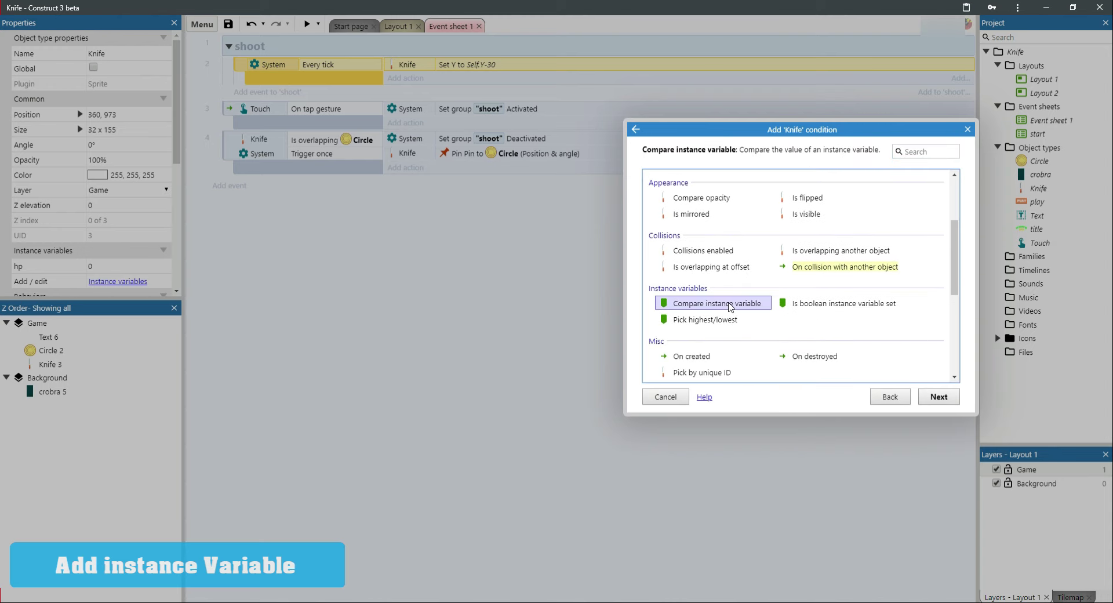
click(1030, 347)
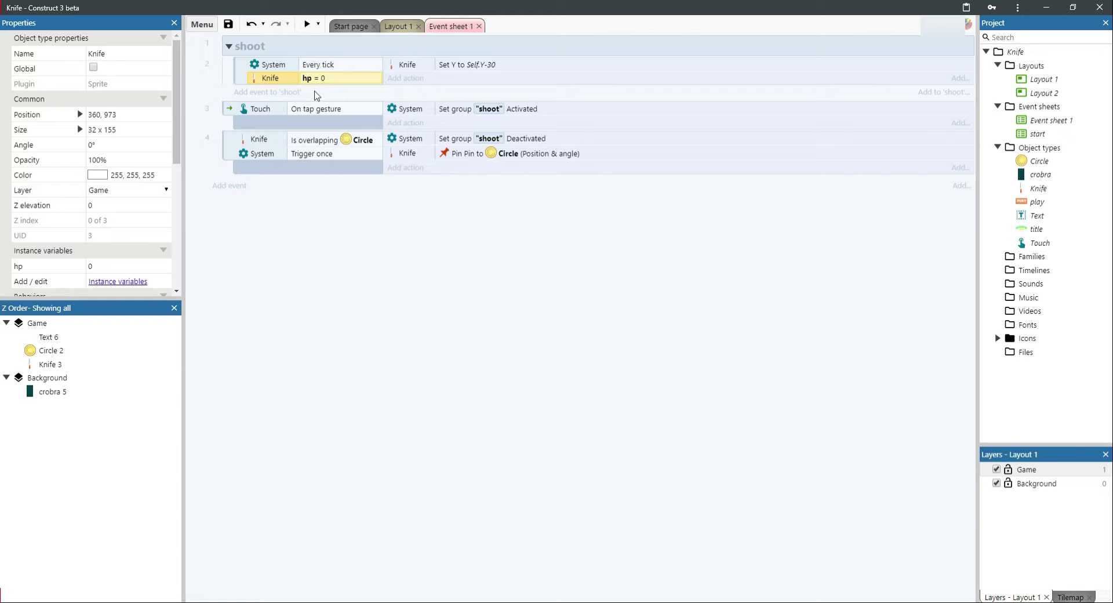
Replace event 4's Trigger once with a pasted Knife hp = 0 condition below Is overlapping Circle.
click(313, 155)
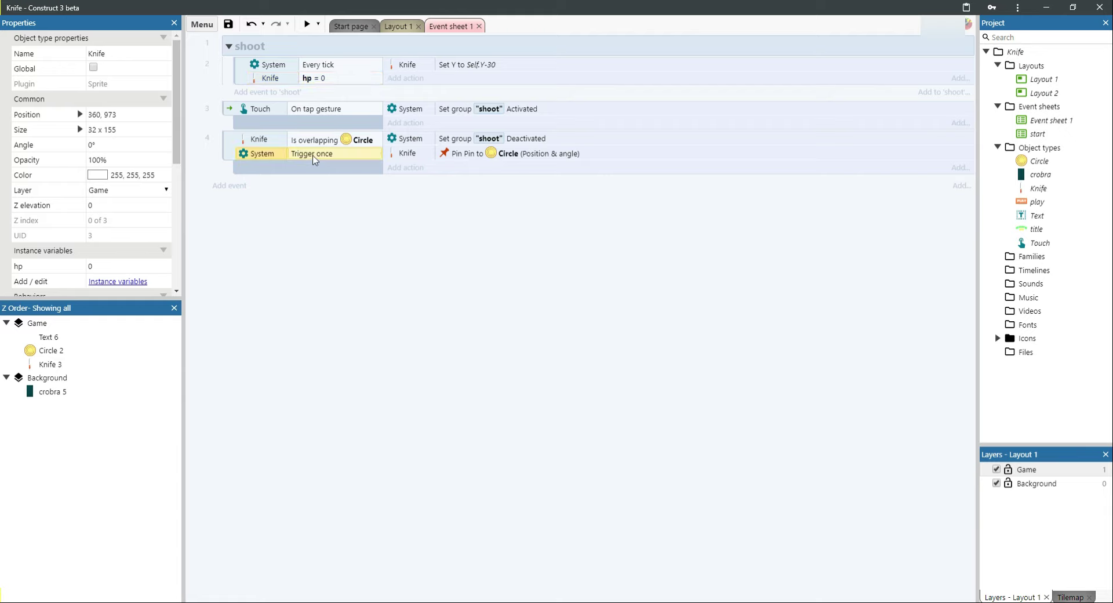
right_click(312, 156)
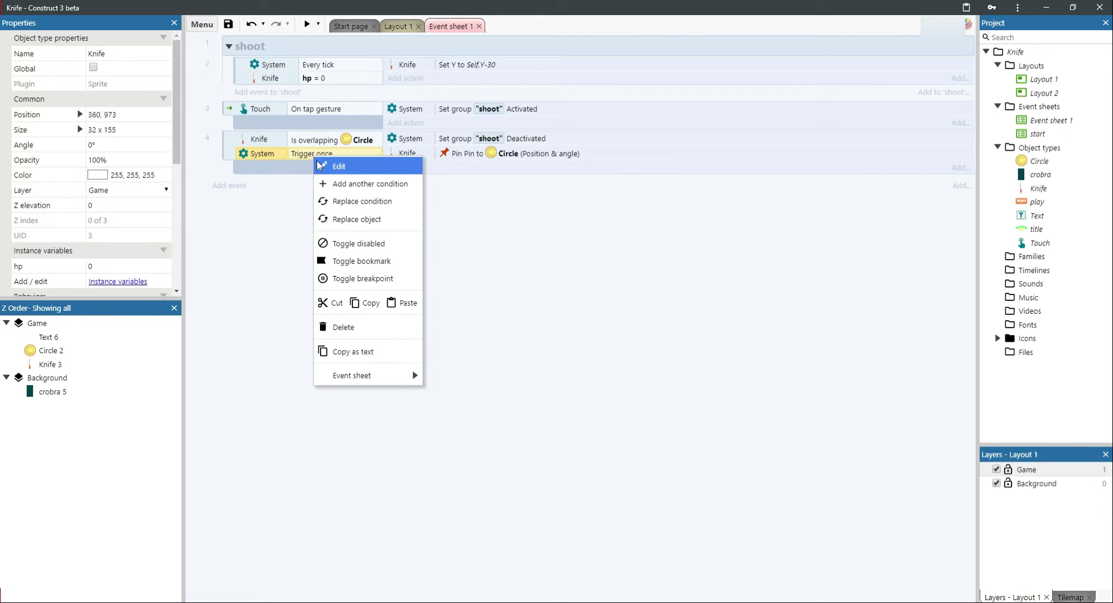
click(357, 326)
click(319, 165)
right_click(307, 156)
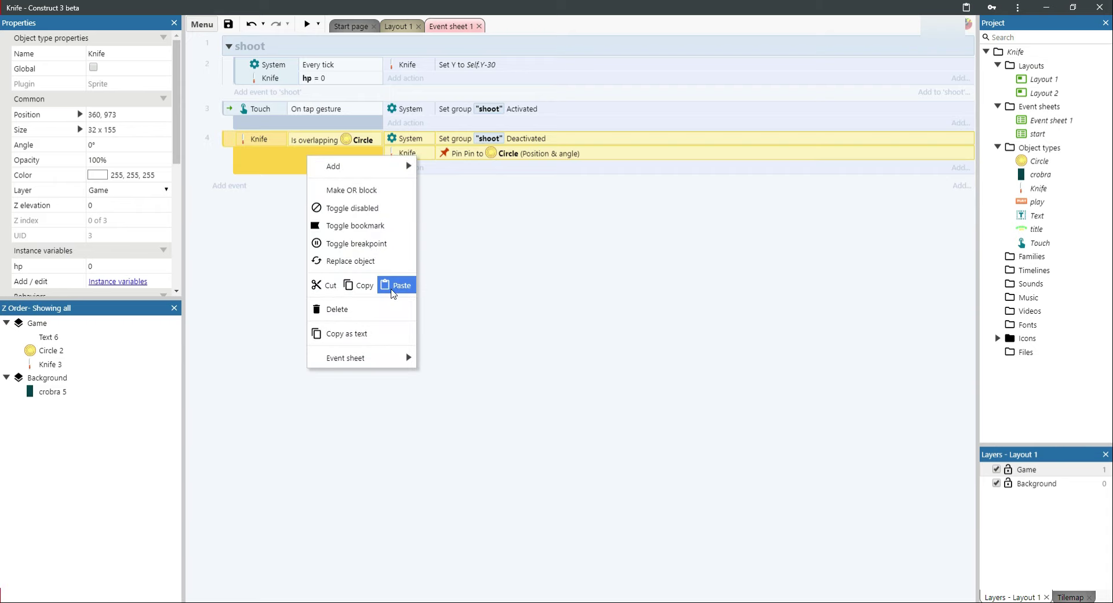
click(393, 294)
drag(324, 147, 337, 161)
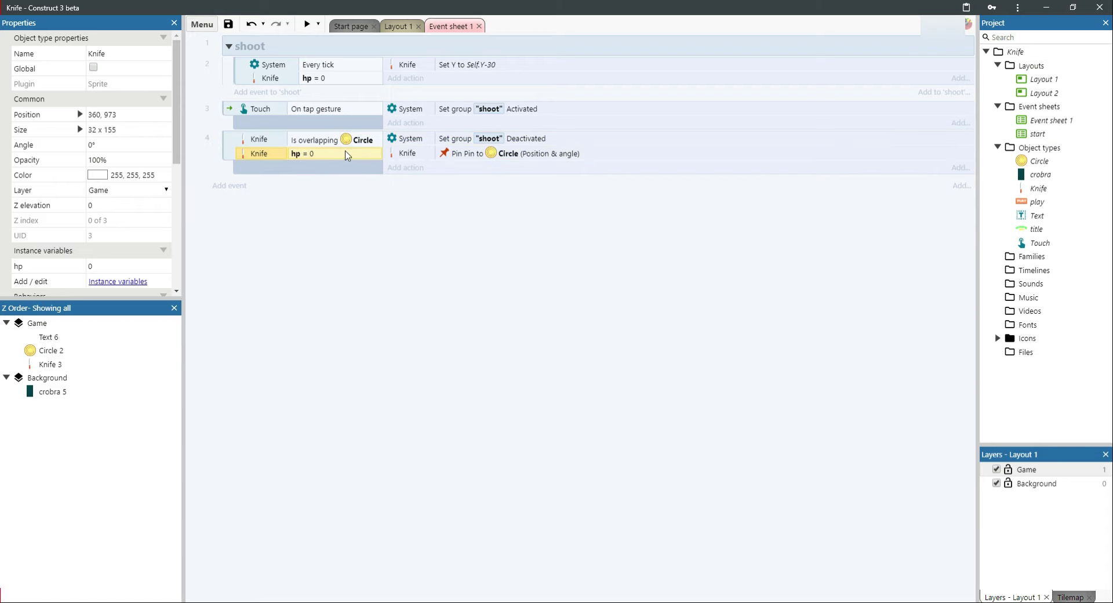
Add a Knife Set value action setting hp to 1 in event 4.
click(405, 168)
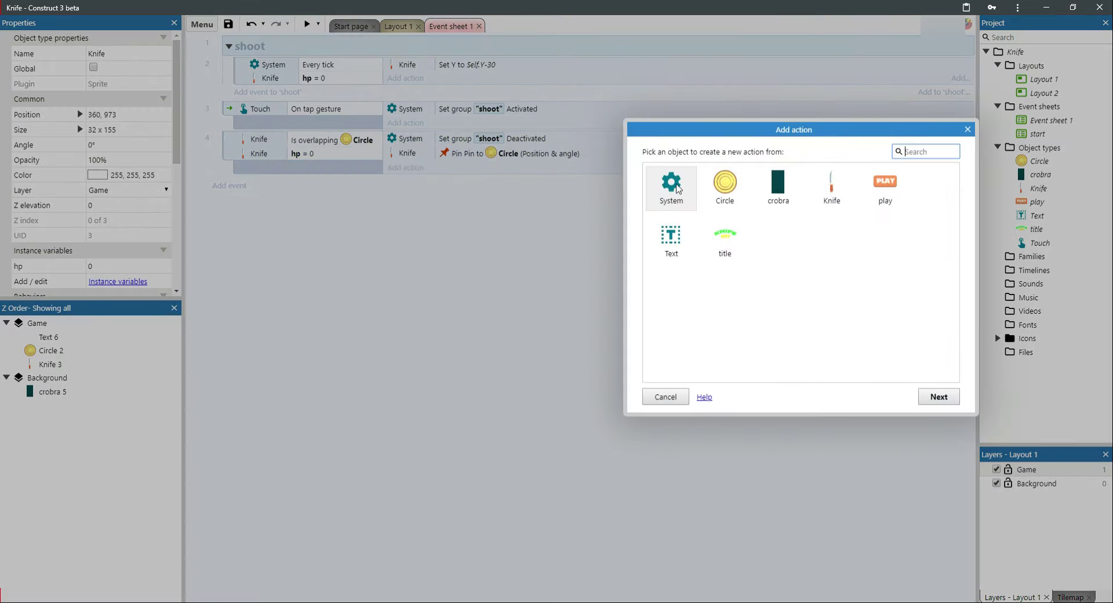
double_click(831, 185)
scroll(742, 242, down, 2)
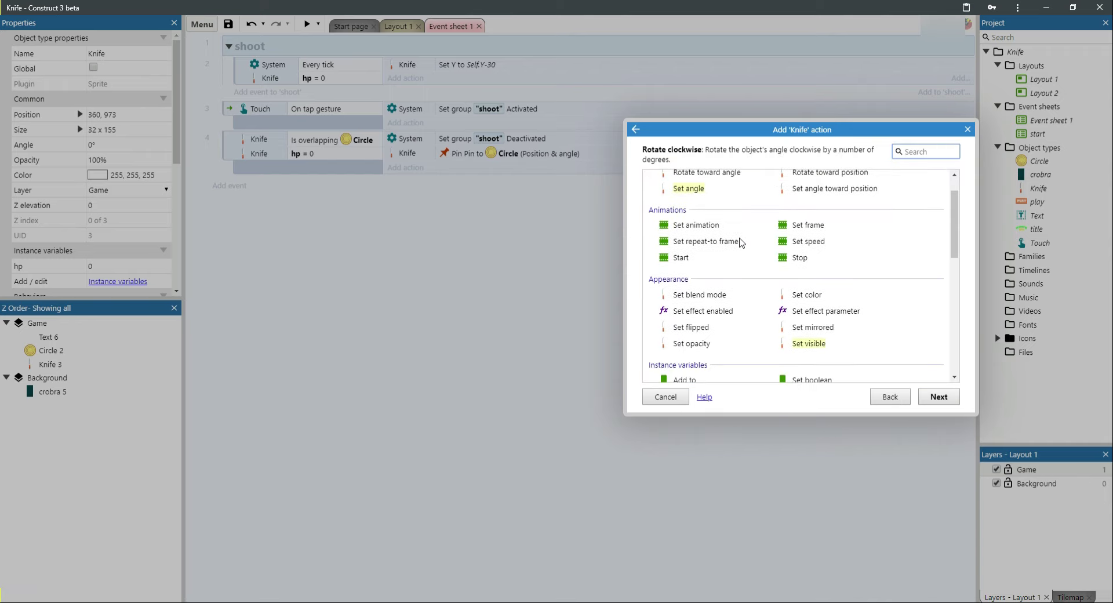
scroll(741, 243, down, 2)
click(678, 260)
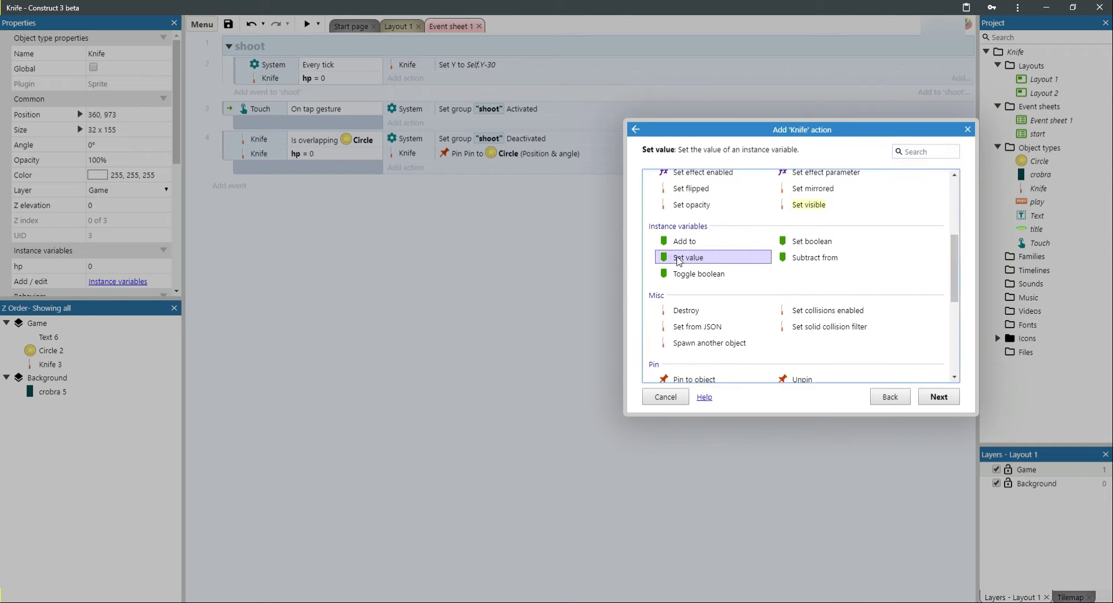
double_click(678, 260)
click(884, 262)
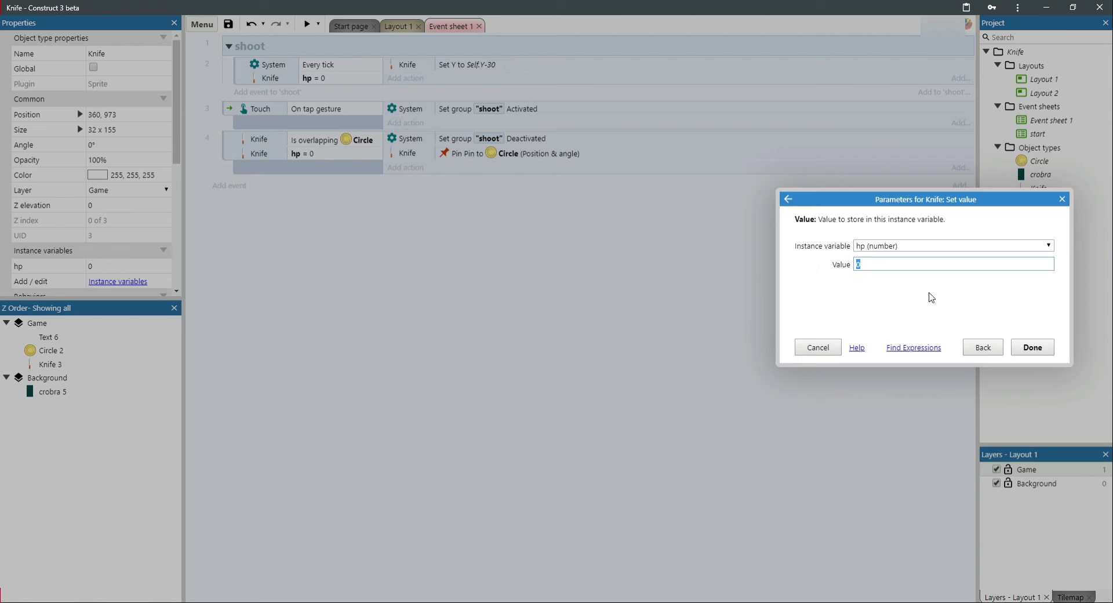
click(1026, 348)
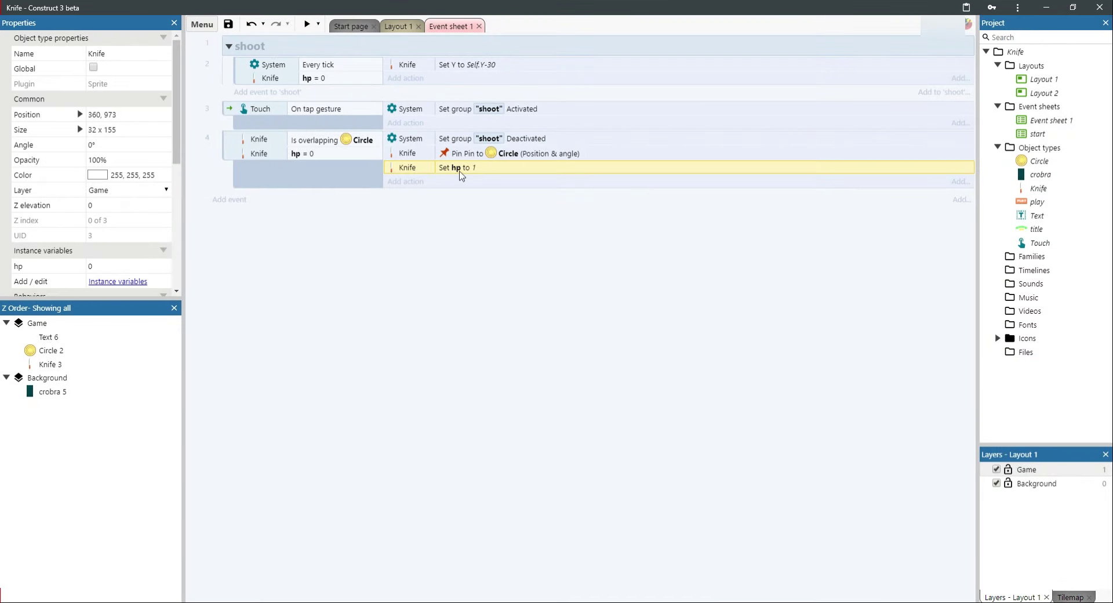
click(403, 26)
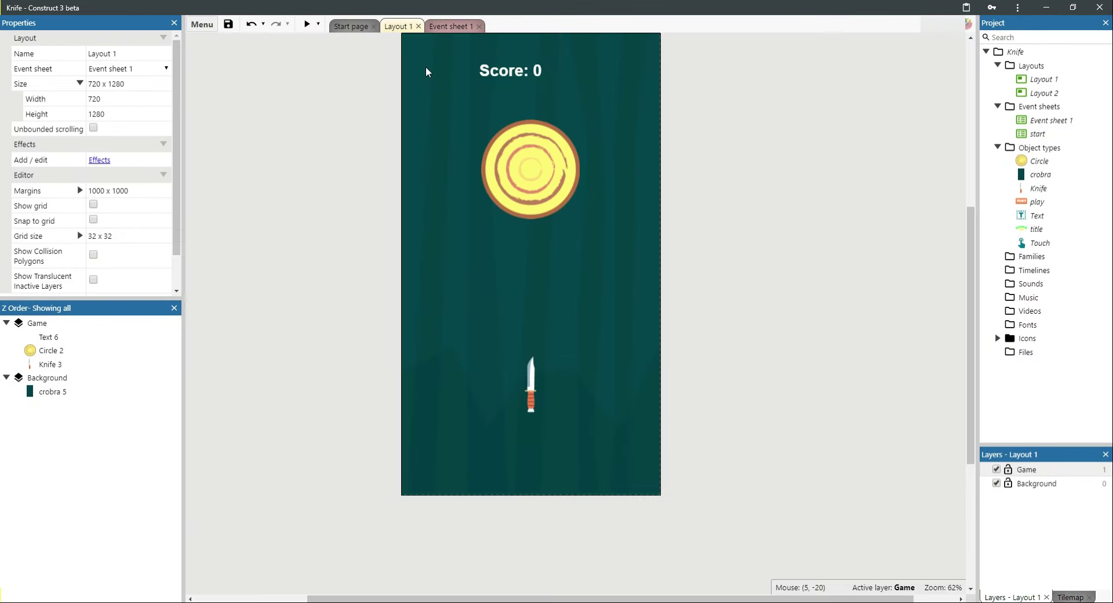
Add a System Create object action to event 4 spawning a Knife at (360, 973).
click(531, 365)
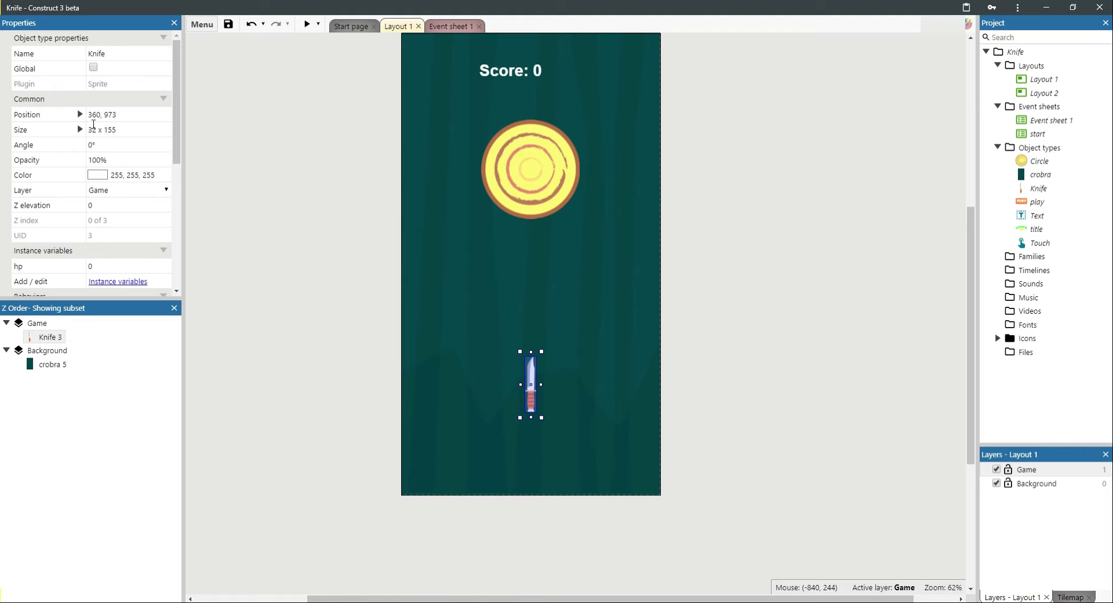
click(80, 114)
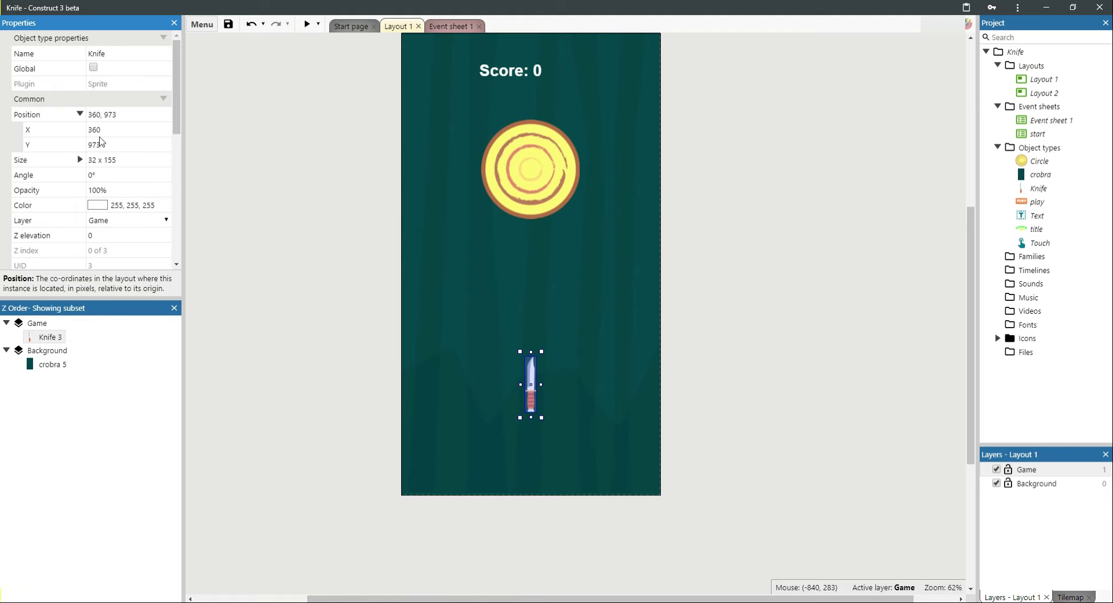
click(454, 27)
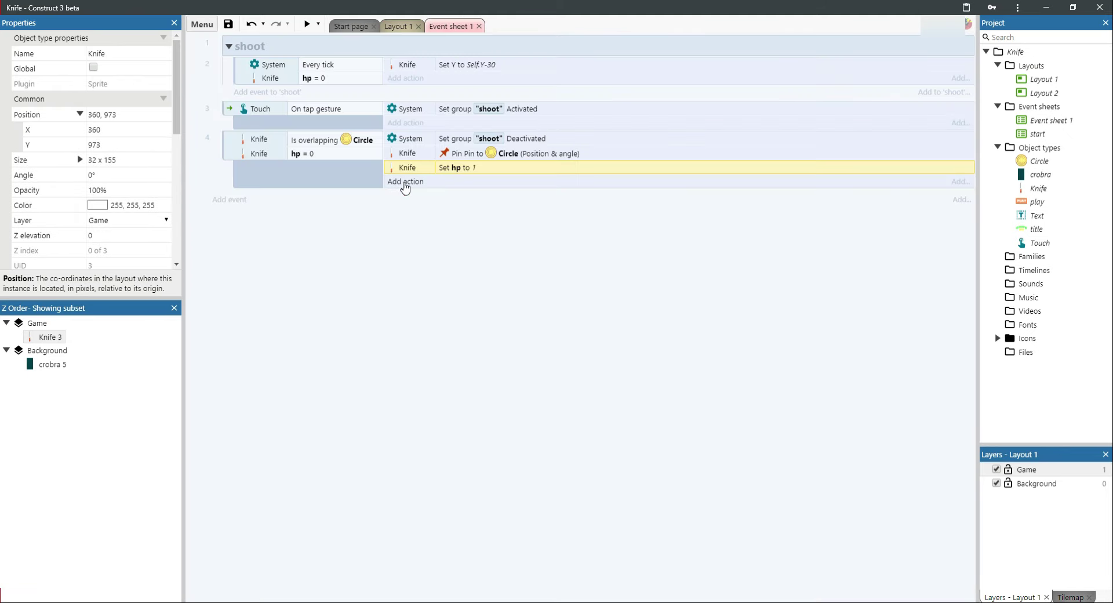
click(405, 182)
double_click(666, 189)
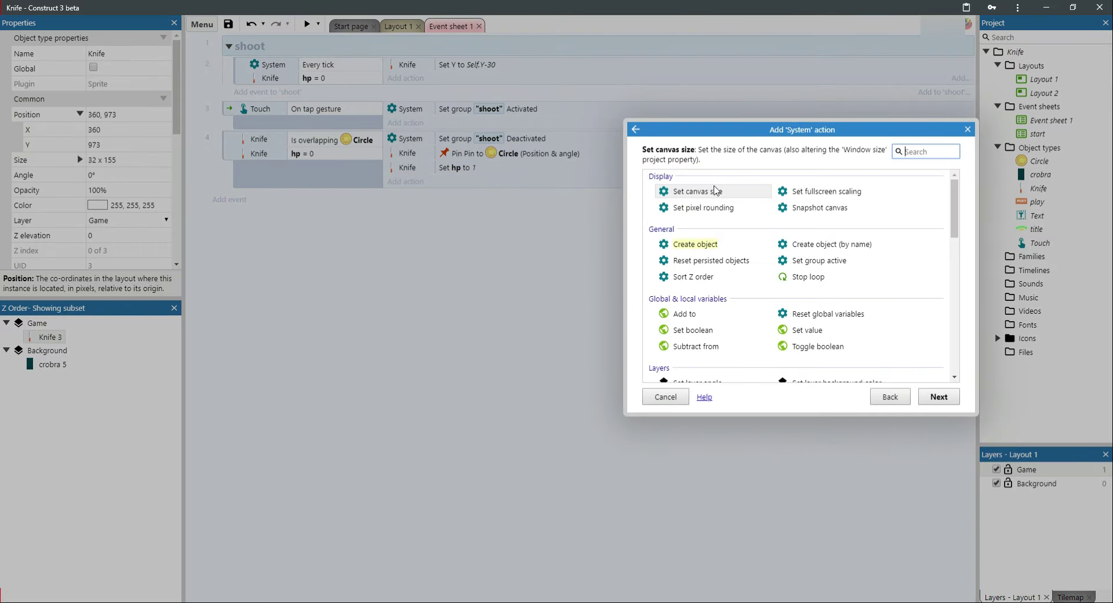
double_click(709, 246)
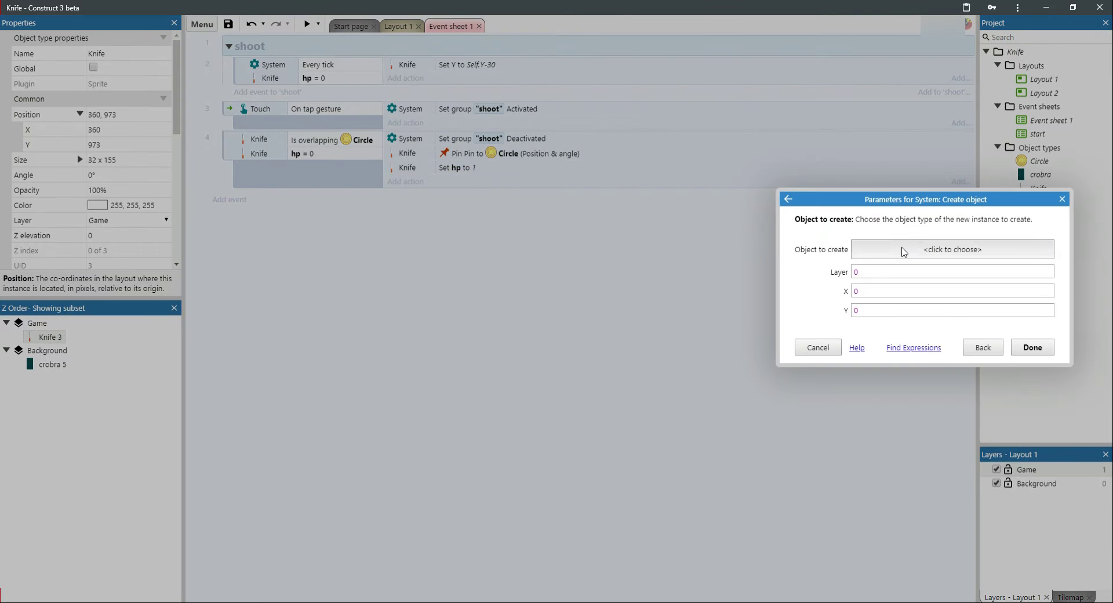
click(902, 250)
double_click(165, 352)
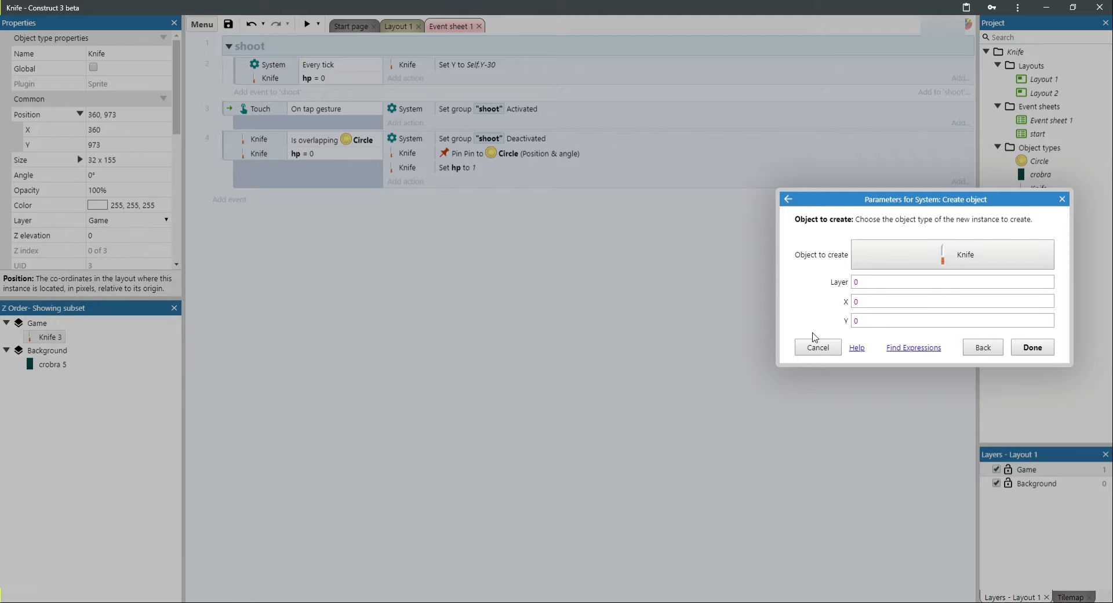
click(857, 301)
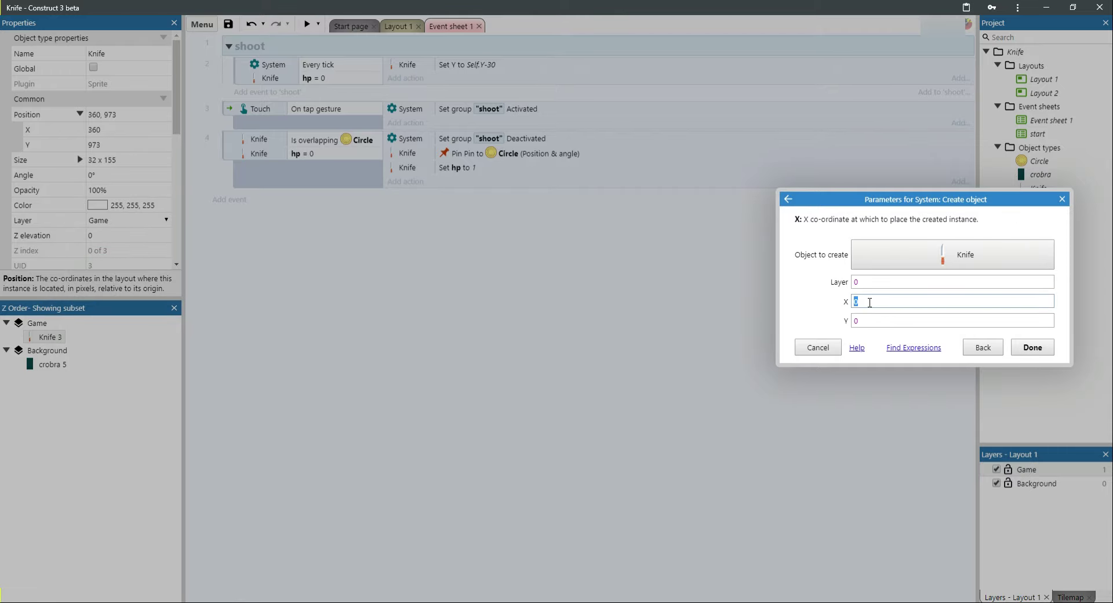
text(360)
key(Tab)
text(973)
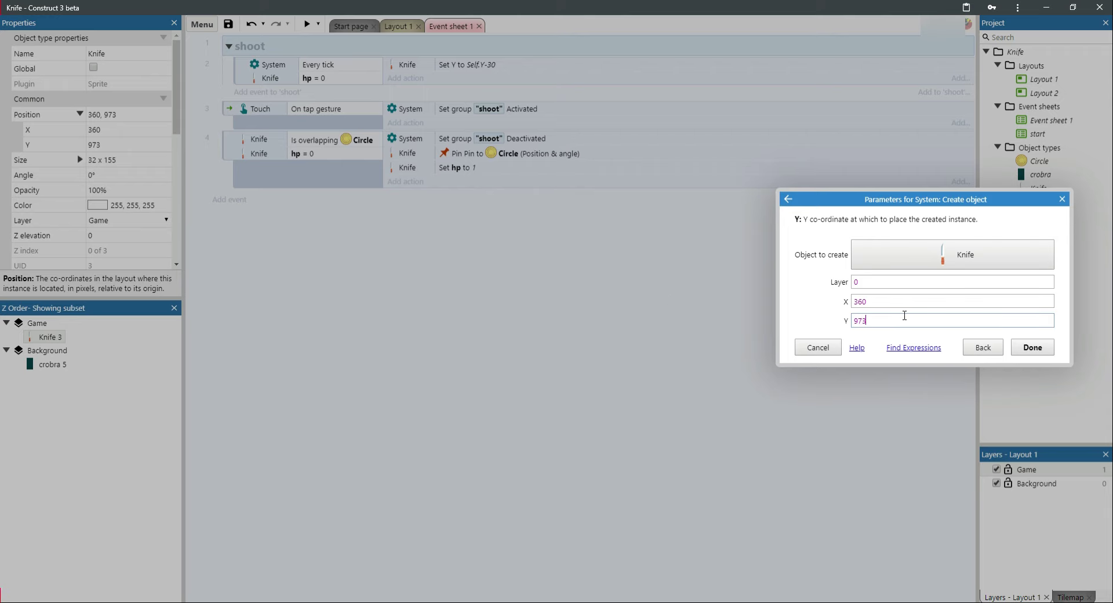
click(1027, 355)
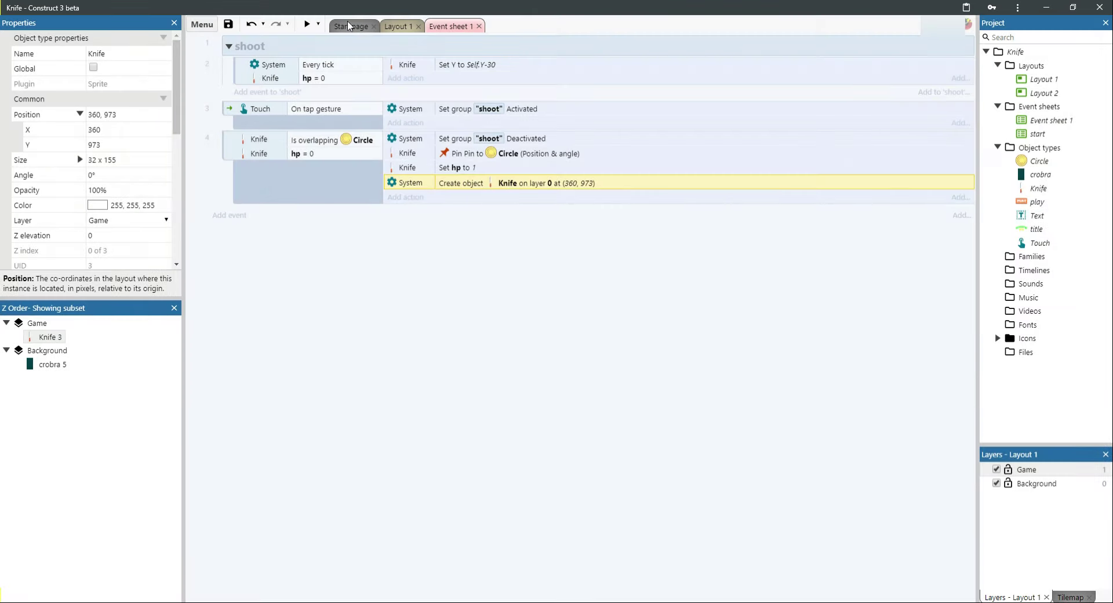
Preview the game, throw four knives into the spinning log, and return to the editor.
click(306, 23)
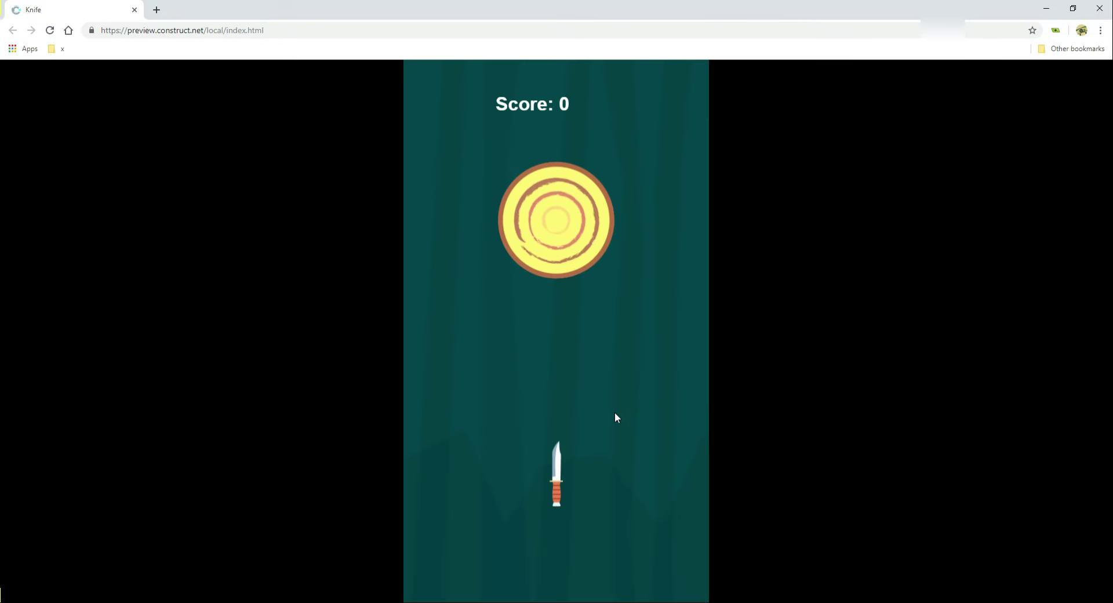
click(614, 412)
click(615, 413)
click(615, 413)
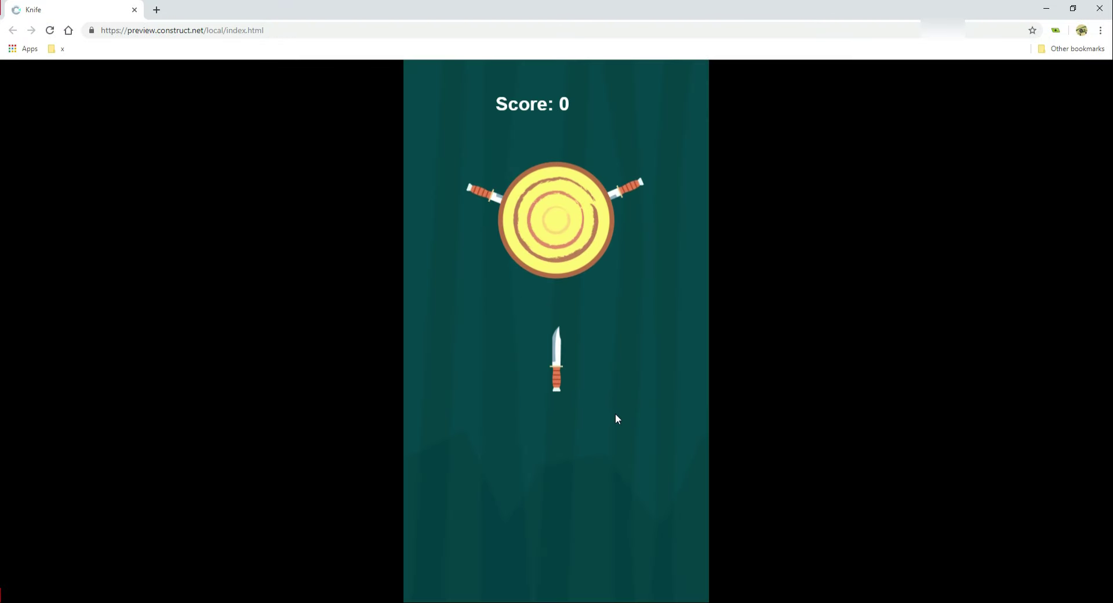
click(615, 418)
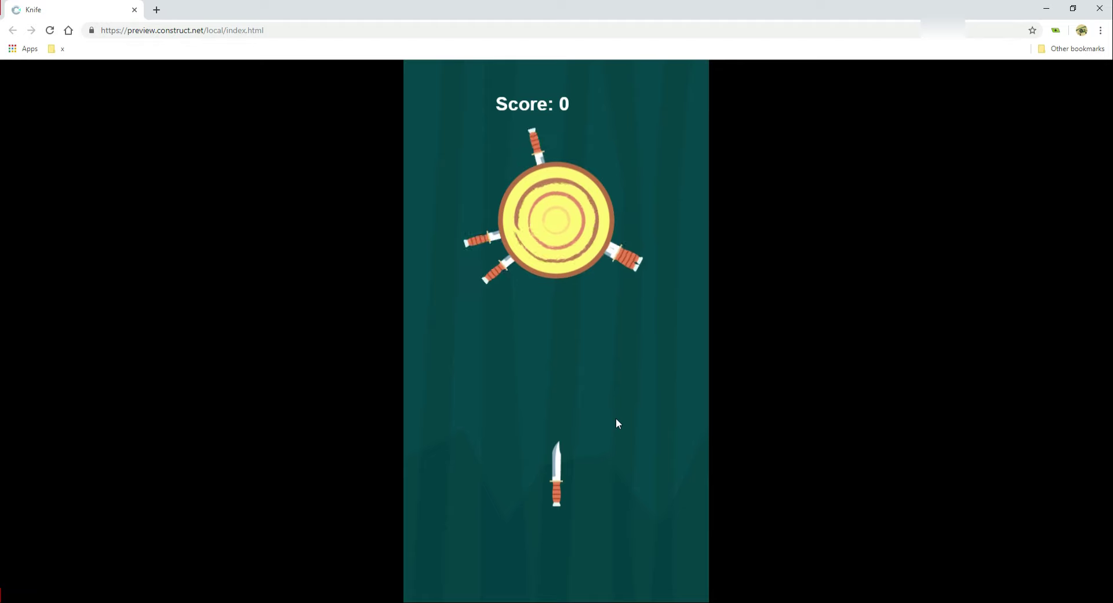
key(alt+Tab)
click(437, 382)
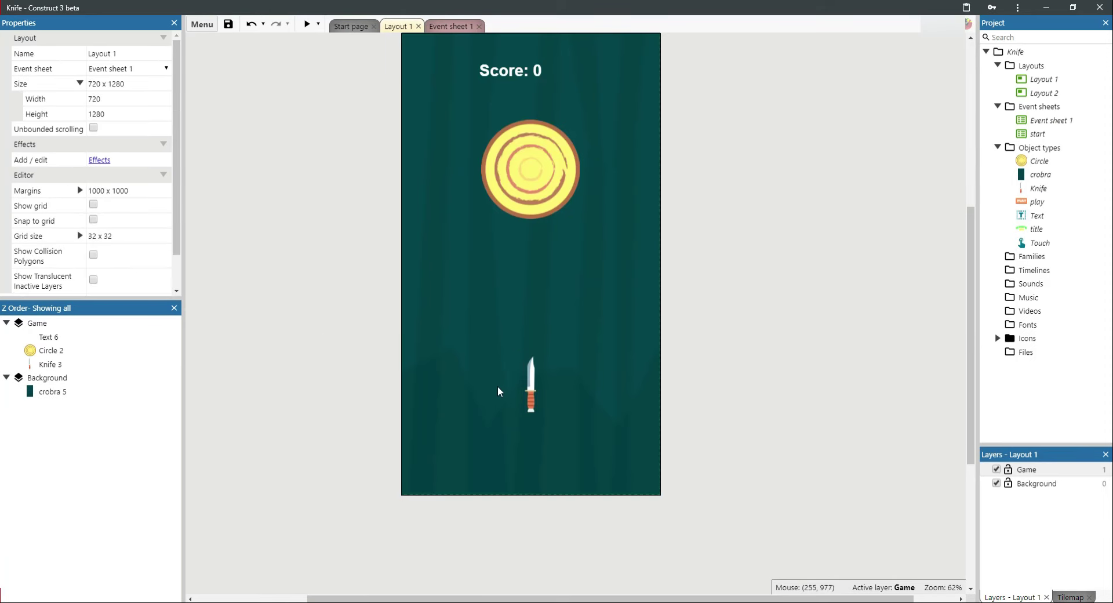
Give the Knife a Rotate behavior with speed 700, disabled at start.
click(527, 395)
scroll(104, 174, down, 2)
scroll(104, 174, down, 5)
click(107, 184)
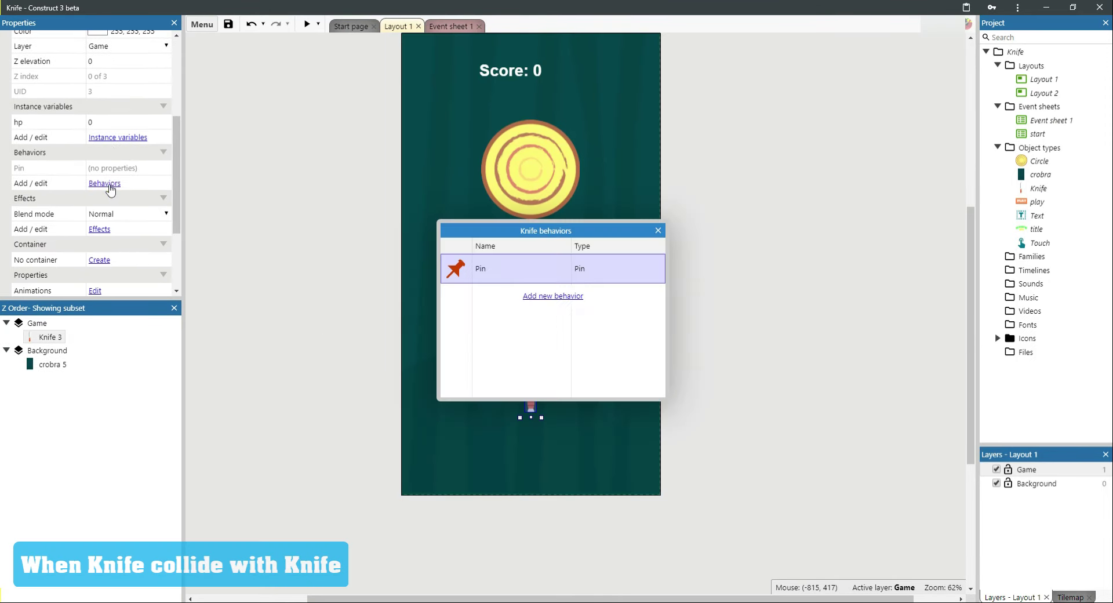
click(549, 297)
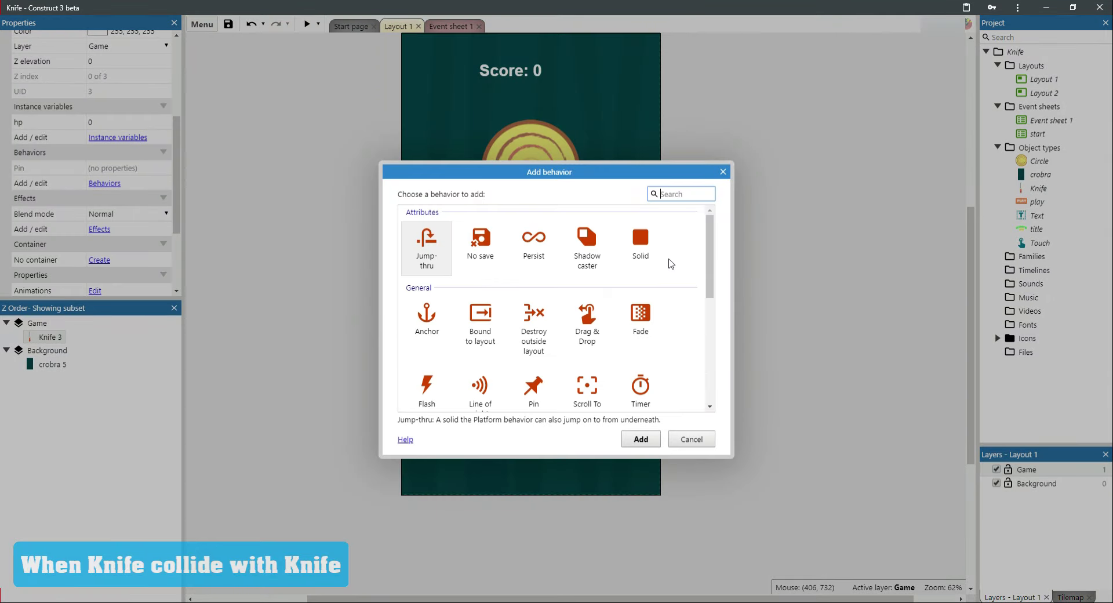
scroll(672, 271, down, 1)
scroll(672, 270, down, 1)
scroll(673, 270, down, 1)
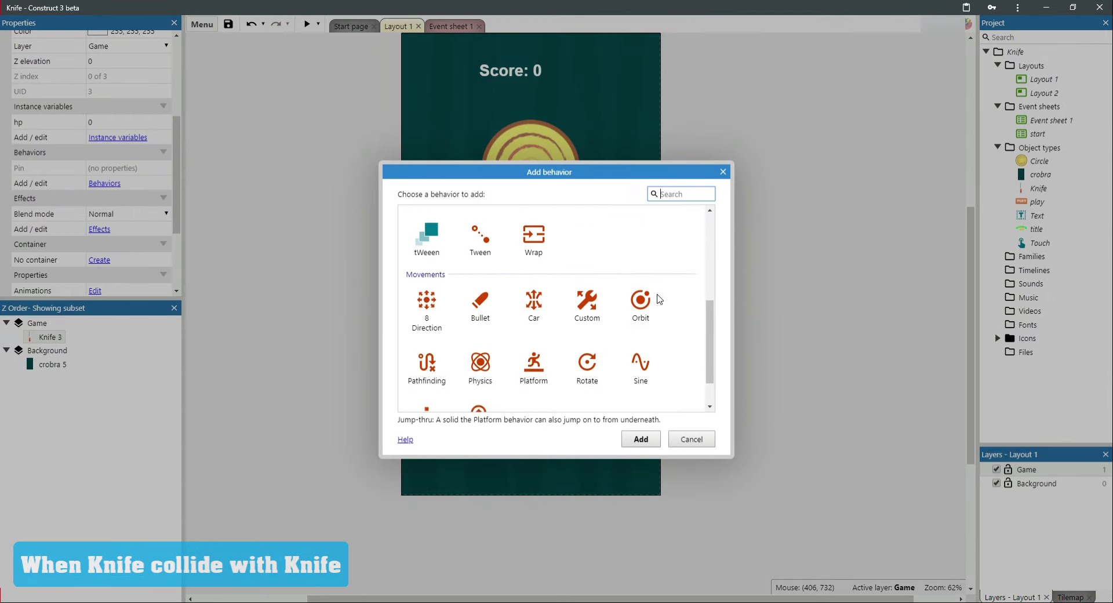
scroll(673, 271, down, 1)
double_click(587, 316)
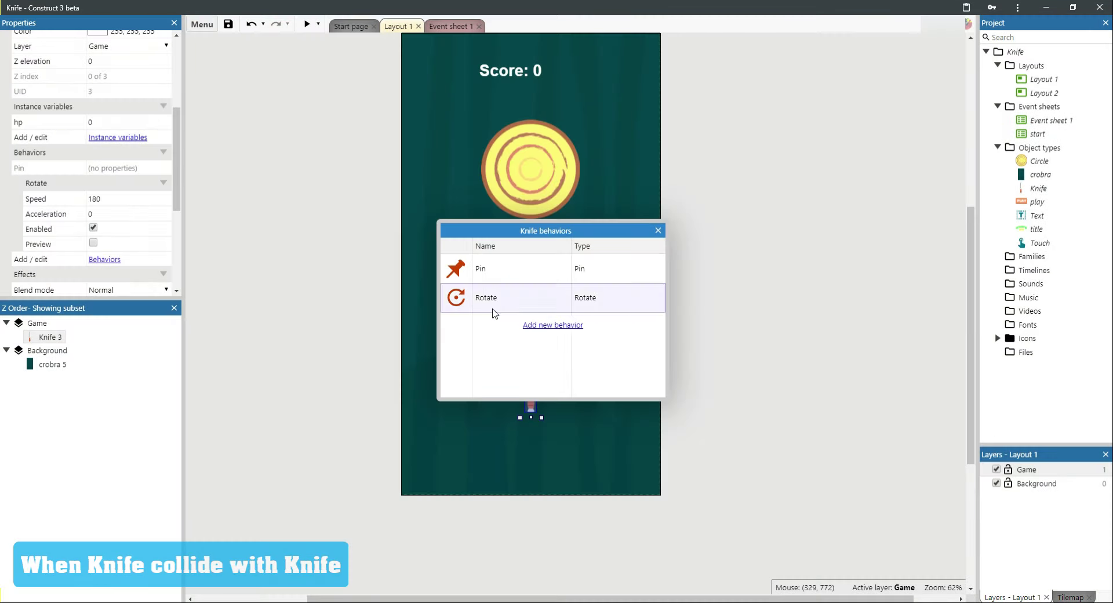
click(118, 199)
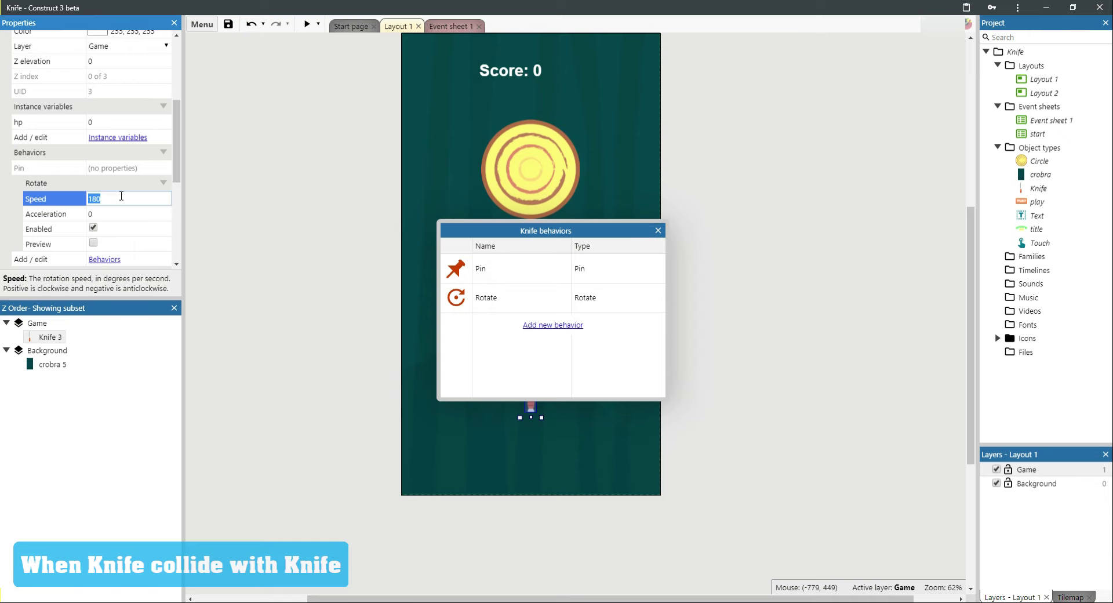
text(700)
click(93, 227)
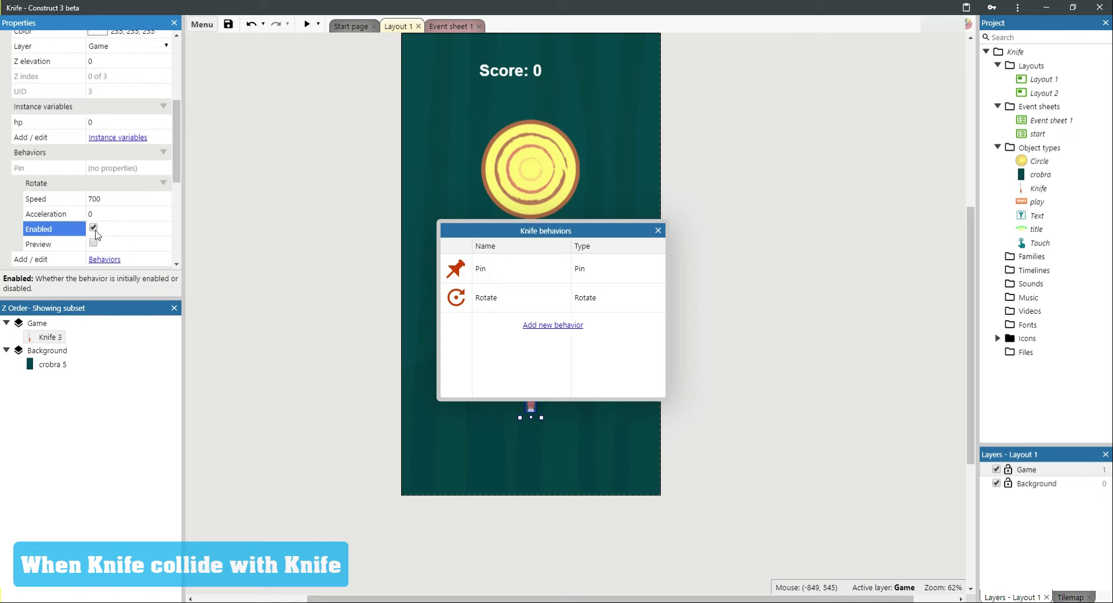
Add a Physics behavior to the Knife with Enabled unchecked.
click(552, 326)
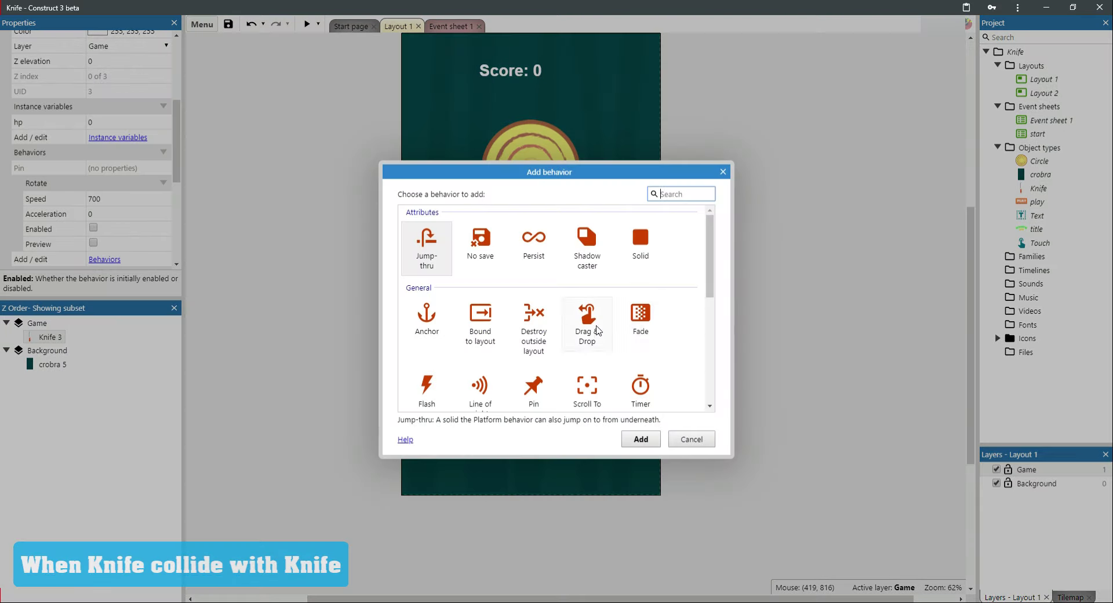
scroll(633, 330, down, 4)
scroll(634, 330, down, 1)
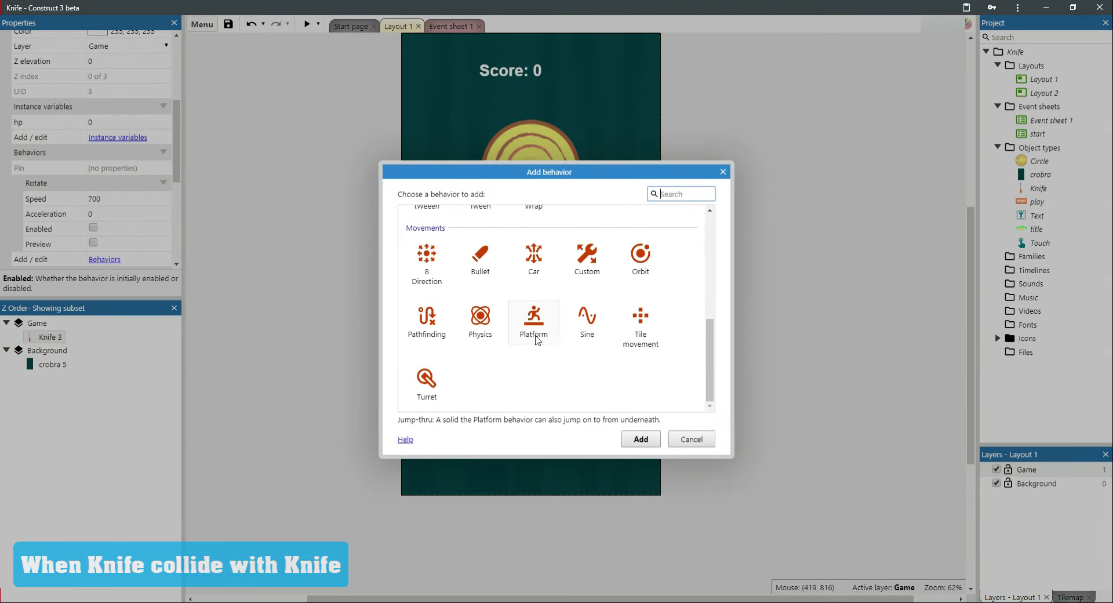
double_click(479, 316)
scroll(159, 252, down, 3)
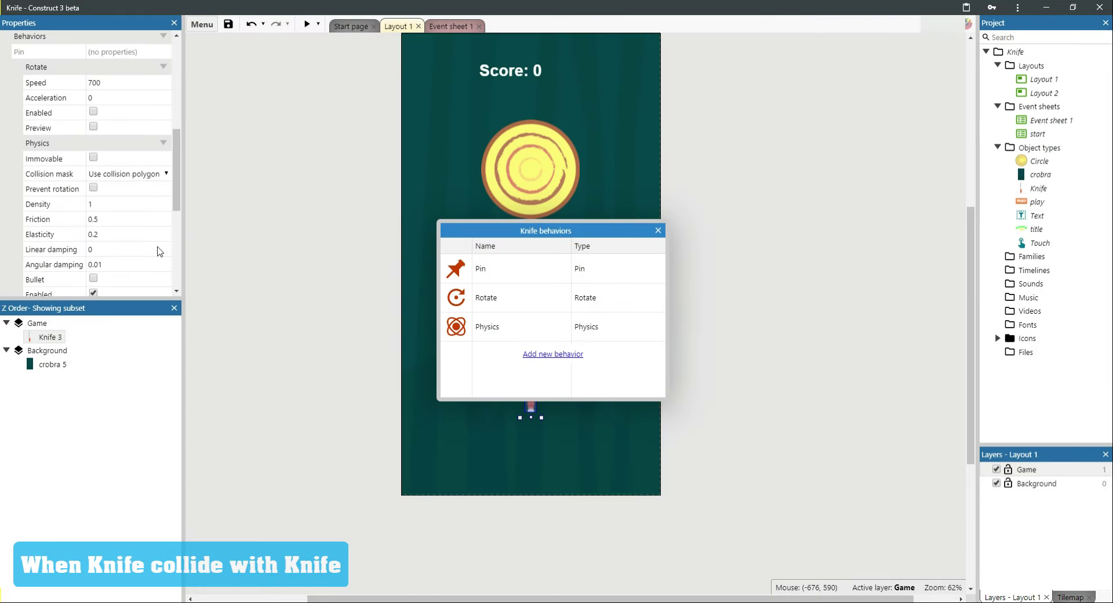
scroll(159, 251, down, 1)
click(93, 235)
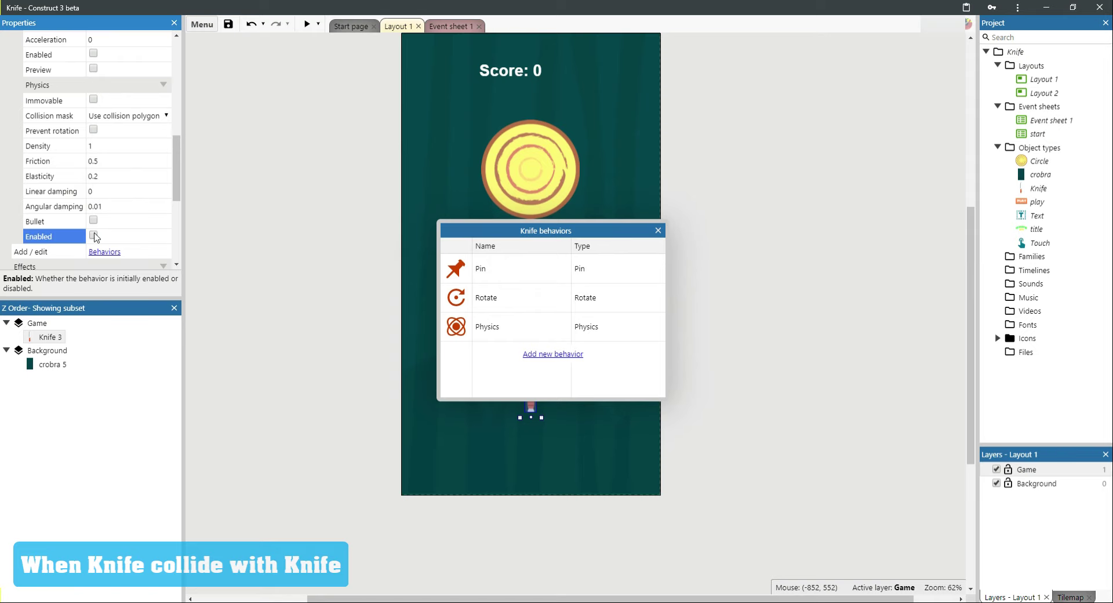
click(657, 230)
On Event sheet 1, add event 5 with the condition Knife is overlapping Knife.
click(327, 242)
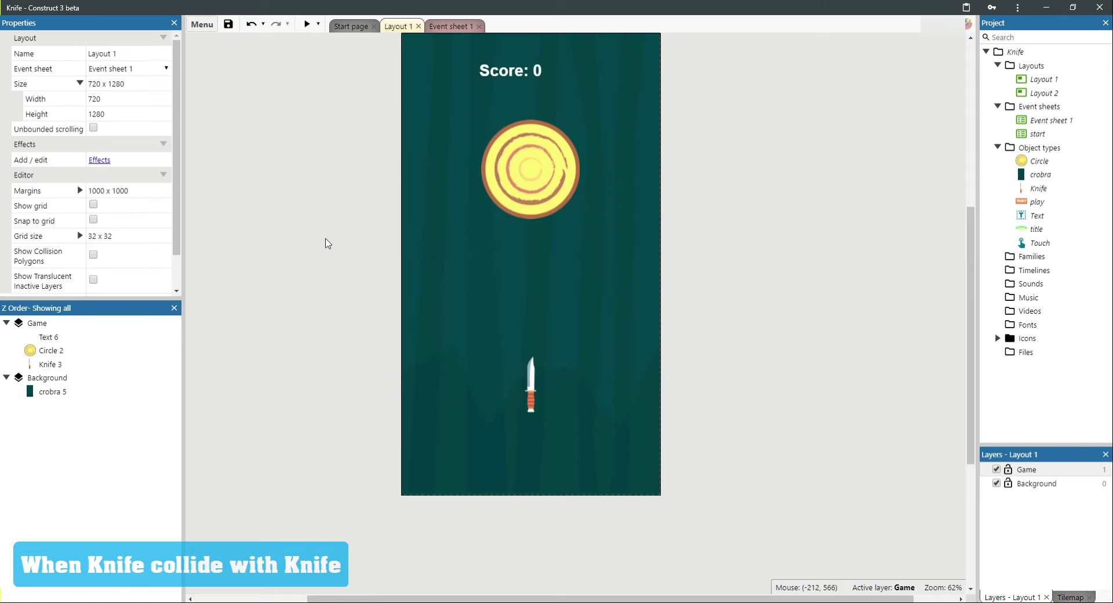
right_click(327, 242)
click(393, 322)
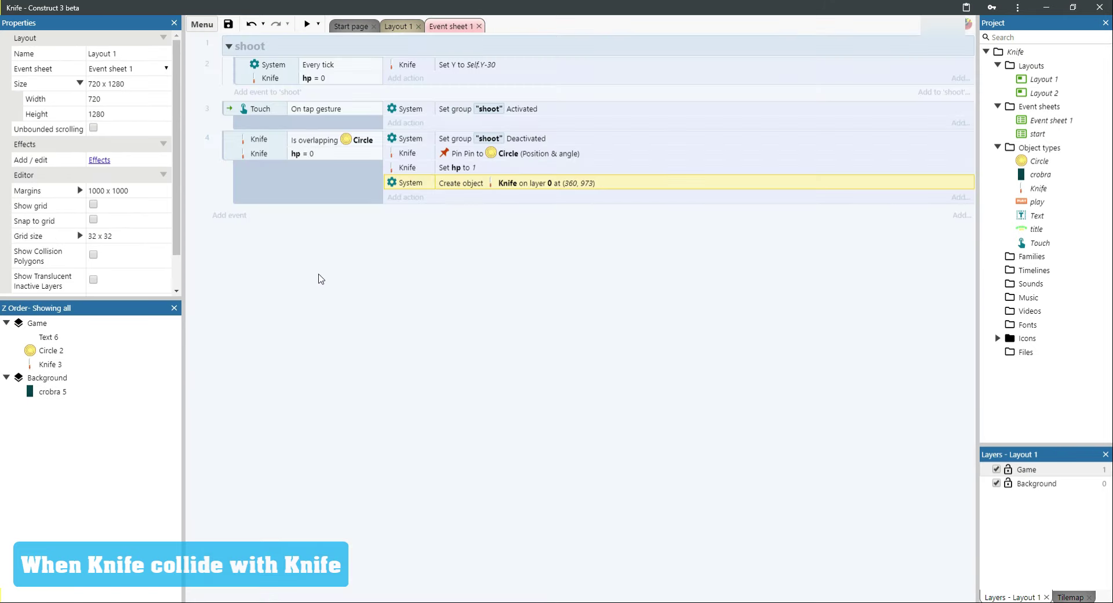
click(232, 223)
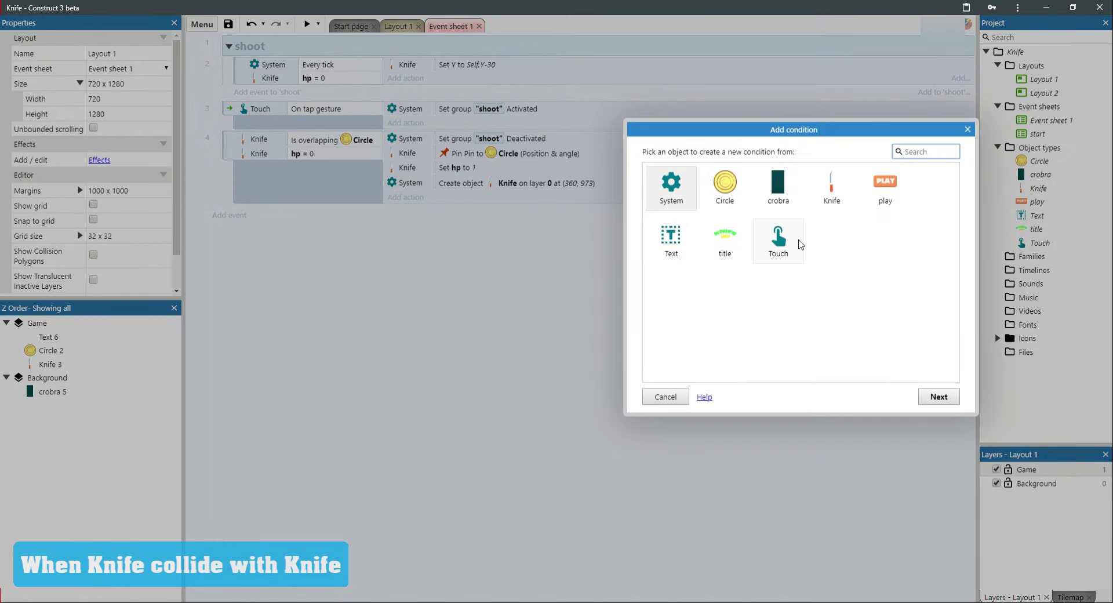
click(833, 201)
double_click(832, 201)
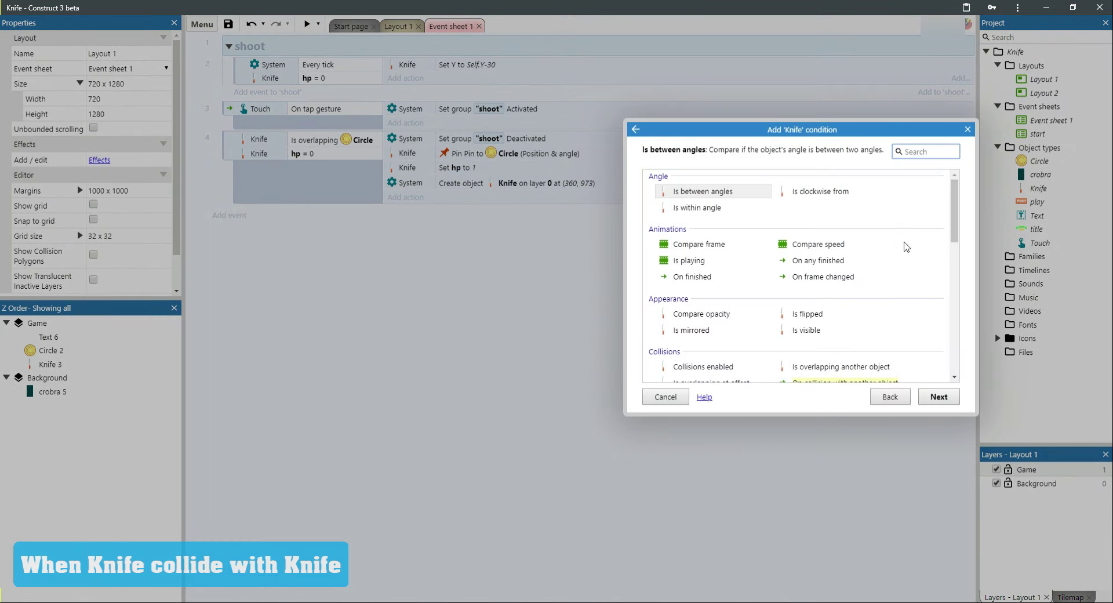
scroll(906, 247, down, 2)
double_click(815, 253)
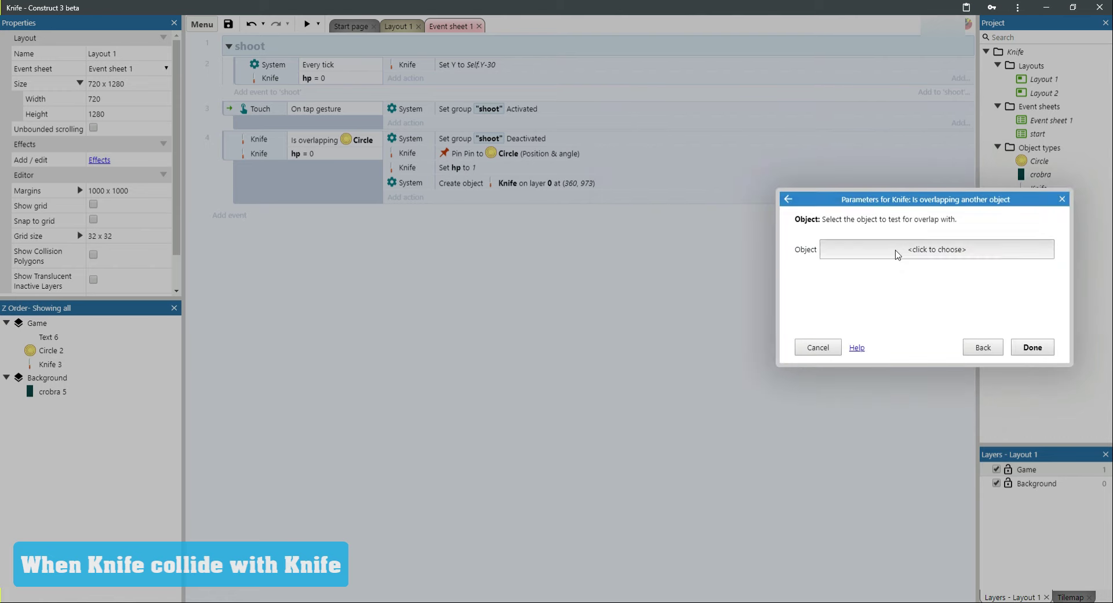
double_click(139, 351)
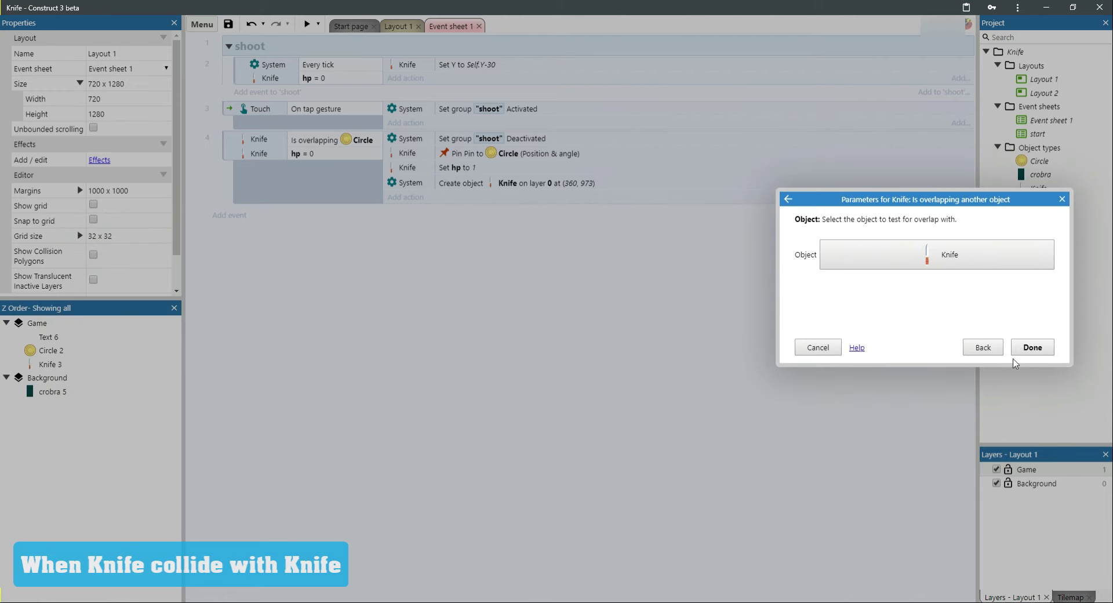
click(1032, 347)
Add a Knife hp = 0 comparison condition to event 5.
right_click(229, 219)
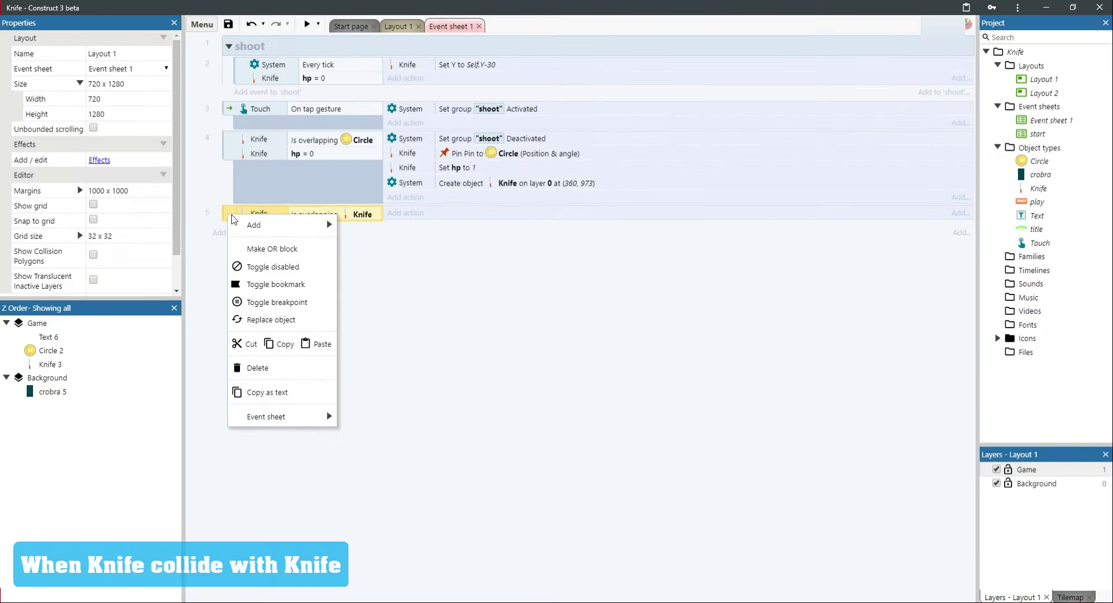
mouse_move(253, 225)
click(422, 244)
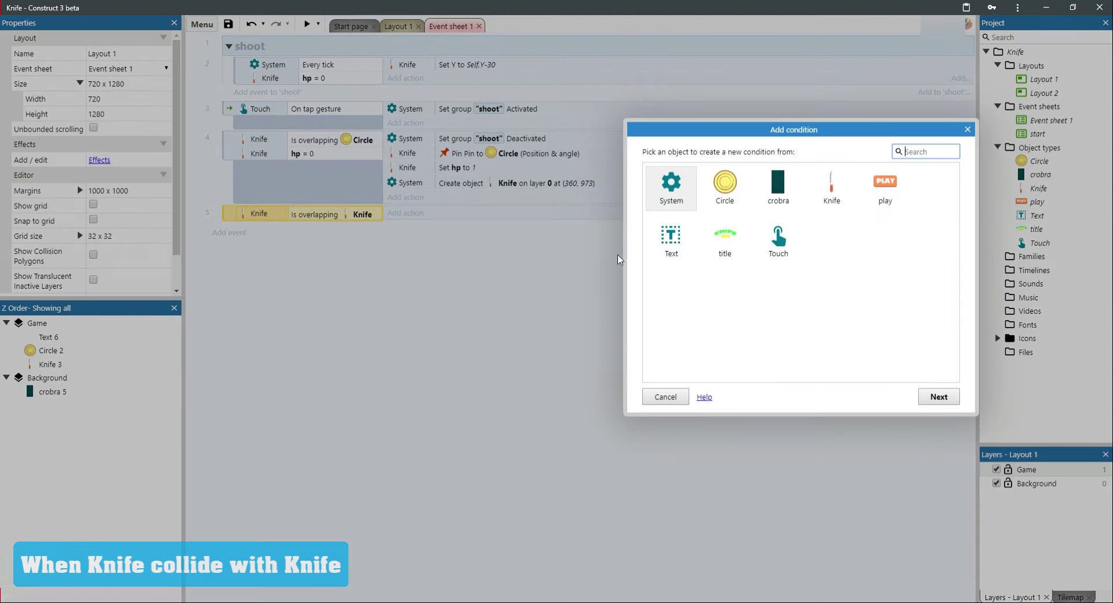
double_click(811, 206)
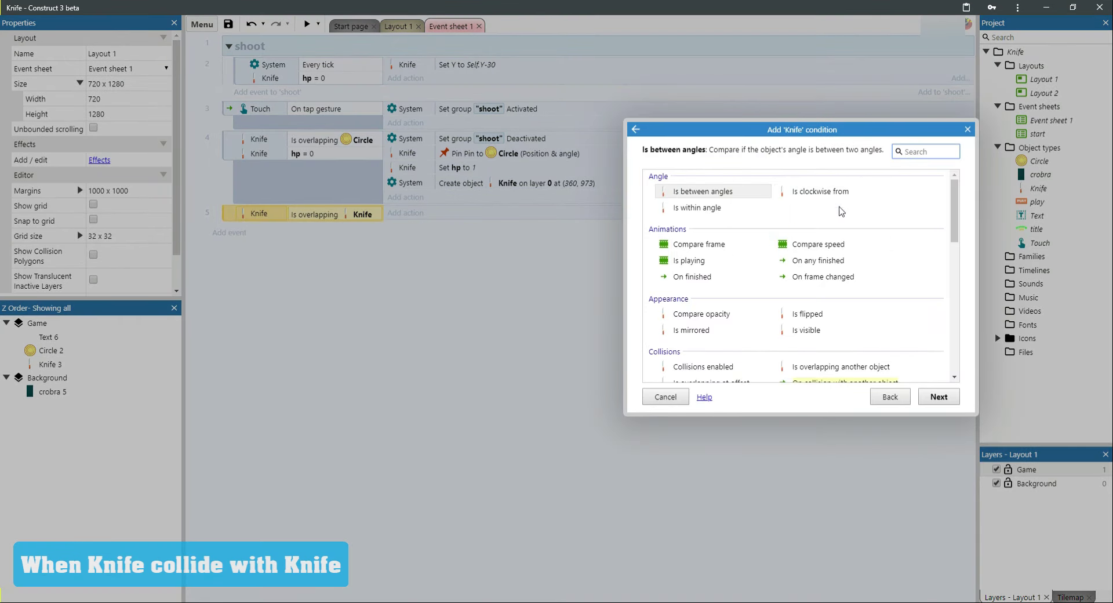
scroll(815, 255, down, 3)
scroll(815, 258, down, 3)
scroll(735, 257, up, 2)
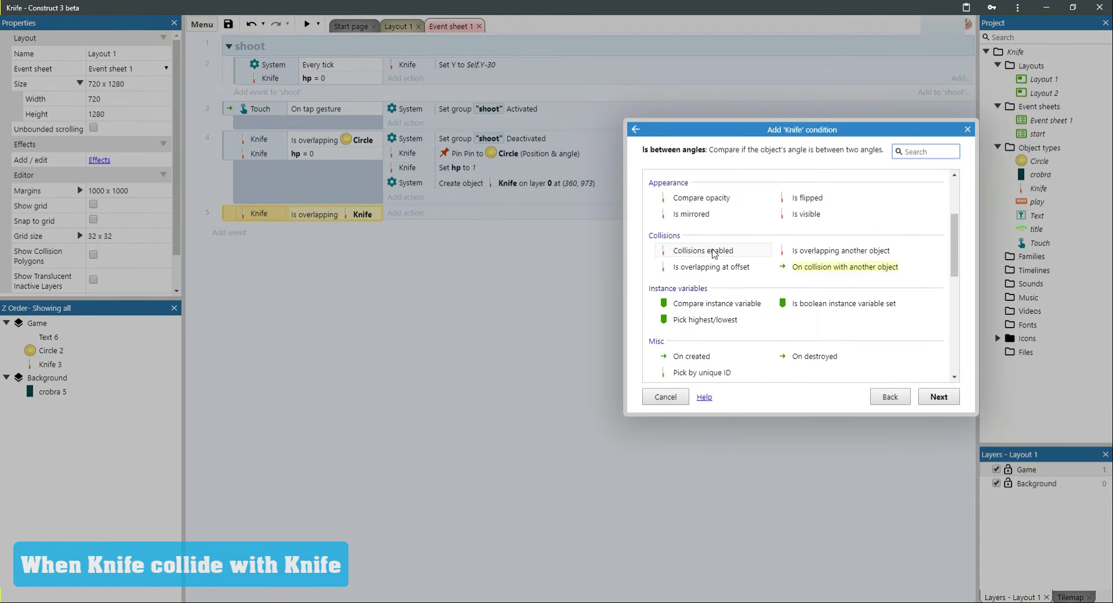
double_click(753, 303)
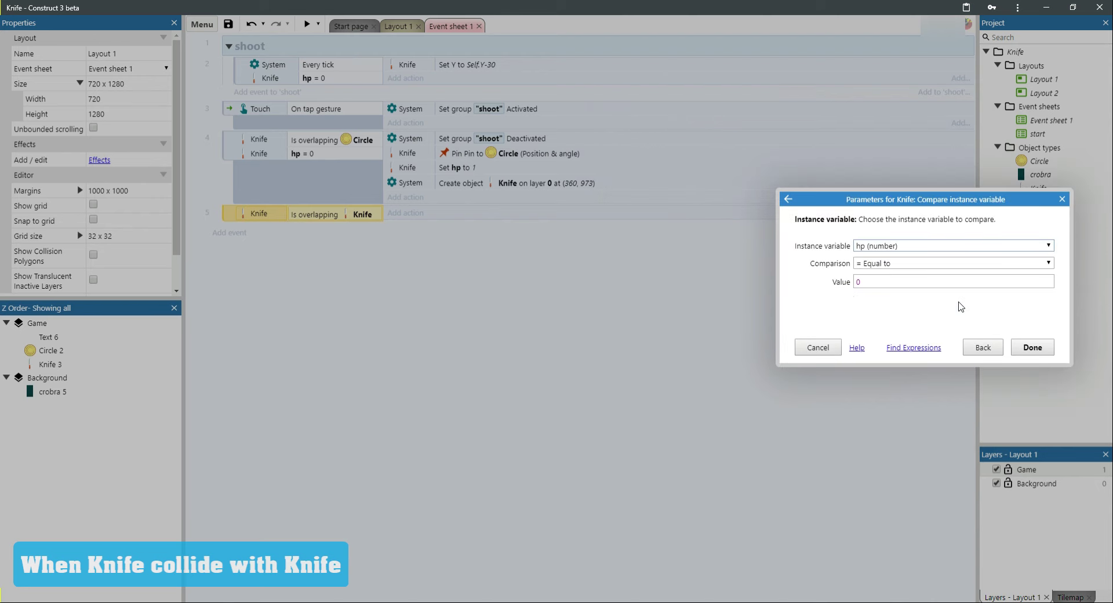
click(1032, 347)
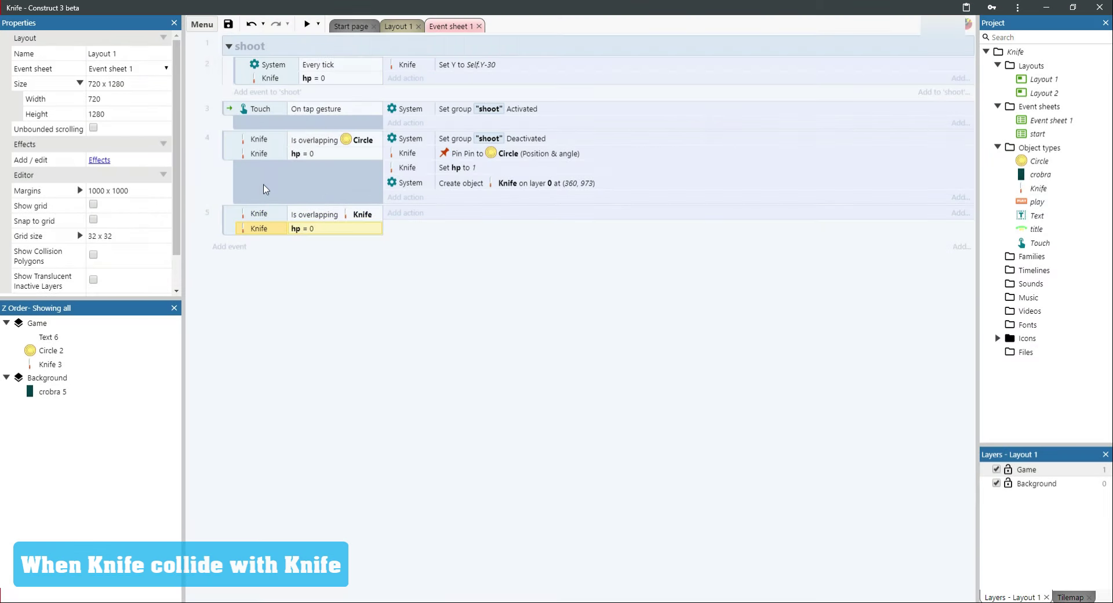
Add another Knife compare-instance-variable condition (hp = 0) to event 5.
right_click(238, 214)
mouse_move(299, 226)
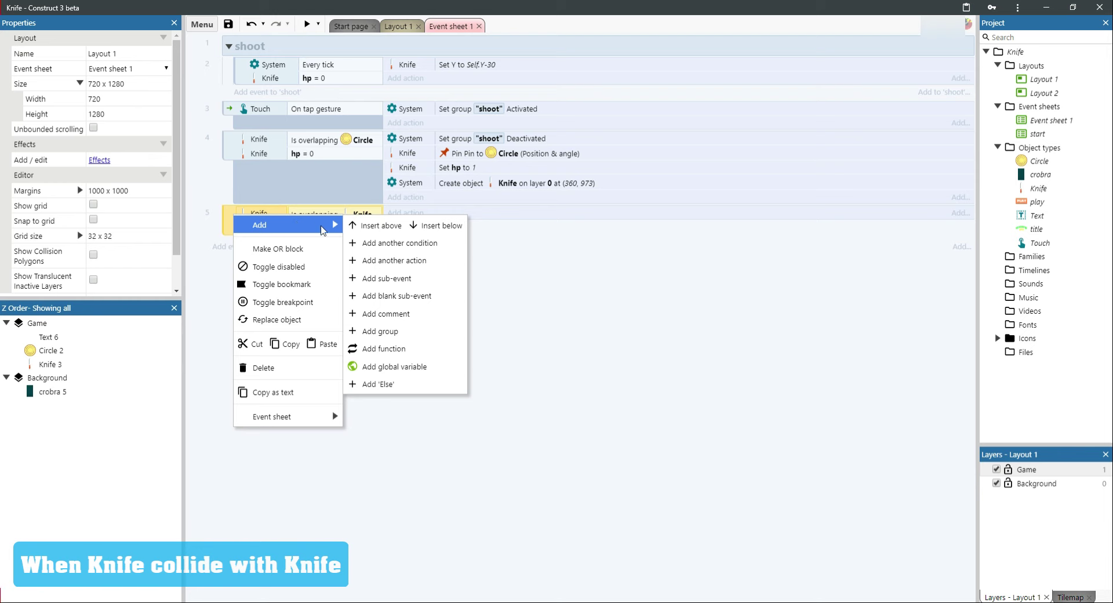
click(418, 247)
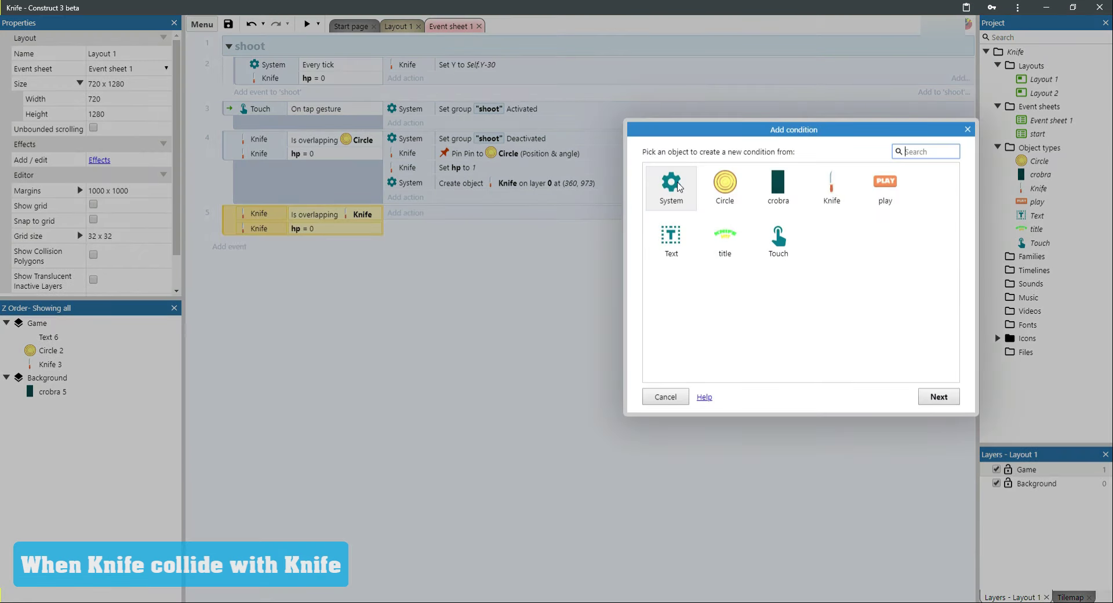
double_click(832, 200)
scroll(809, 244, down, 3)
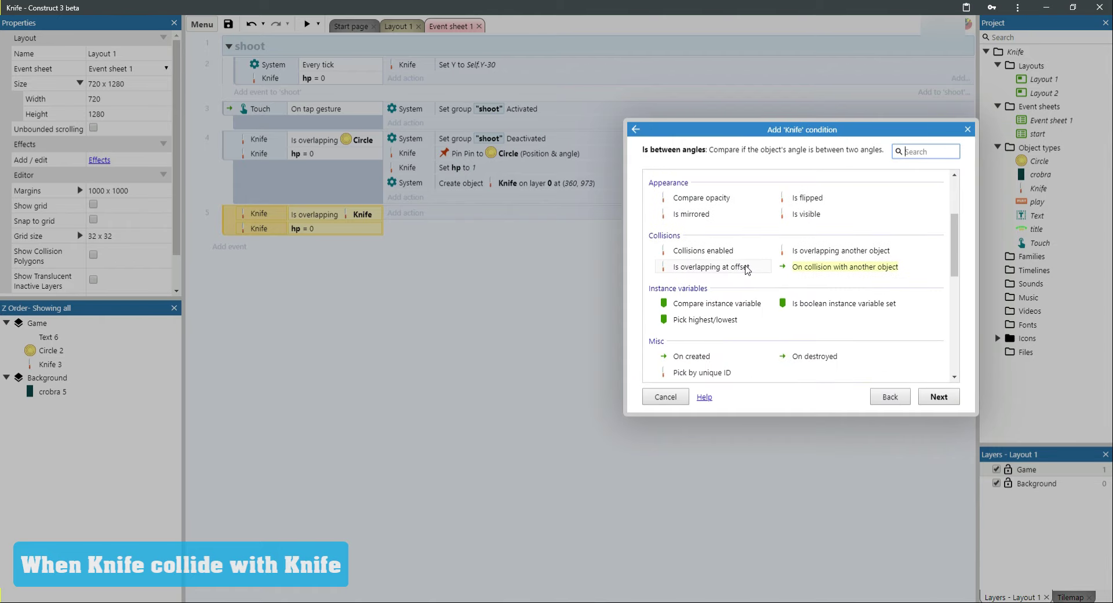
scroll(809, 243, down, 2)
scroll(809, 244, down, 2)
scroll(771, 270, down, 2)
scroll(785, 272, down, 1)
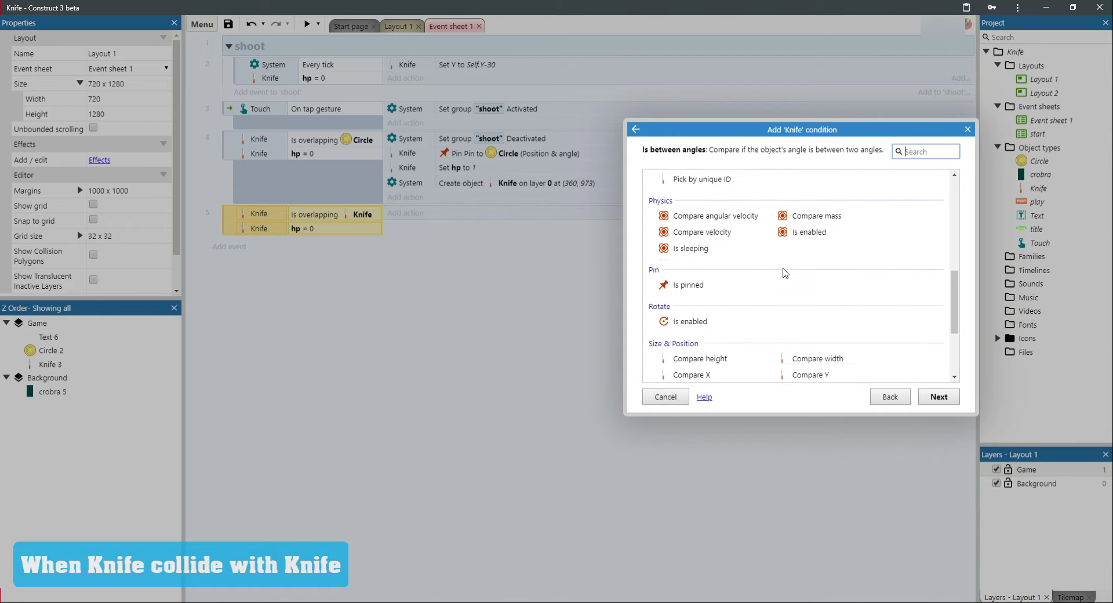
scroll(785, 273, up, 4)
double_click(734, 306)
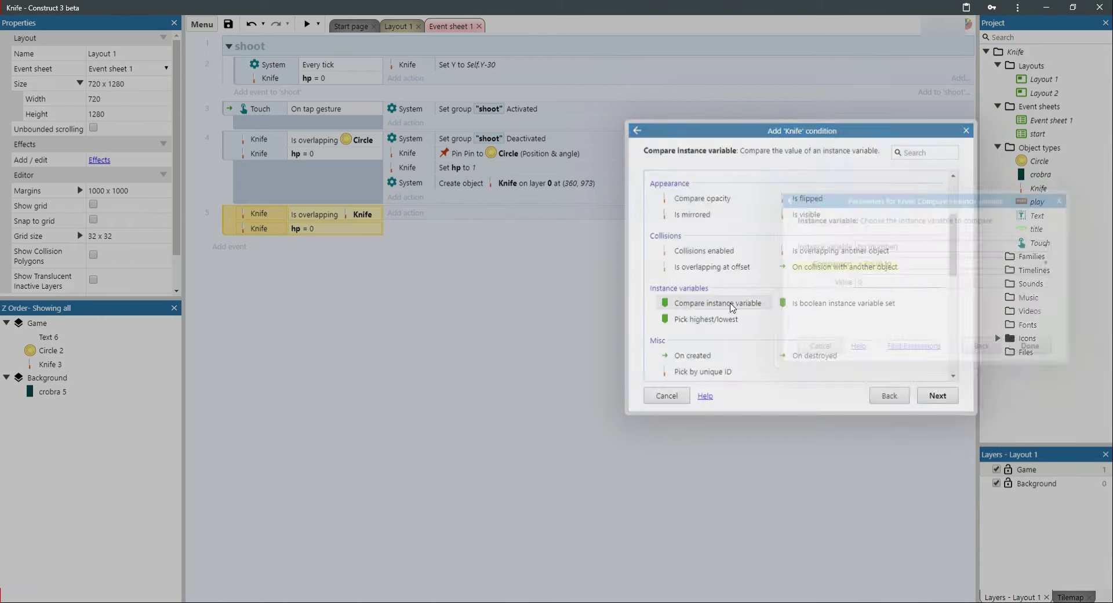
click(818, 346)
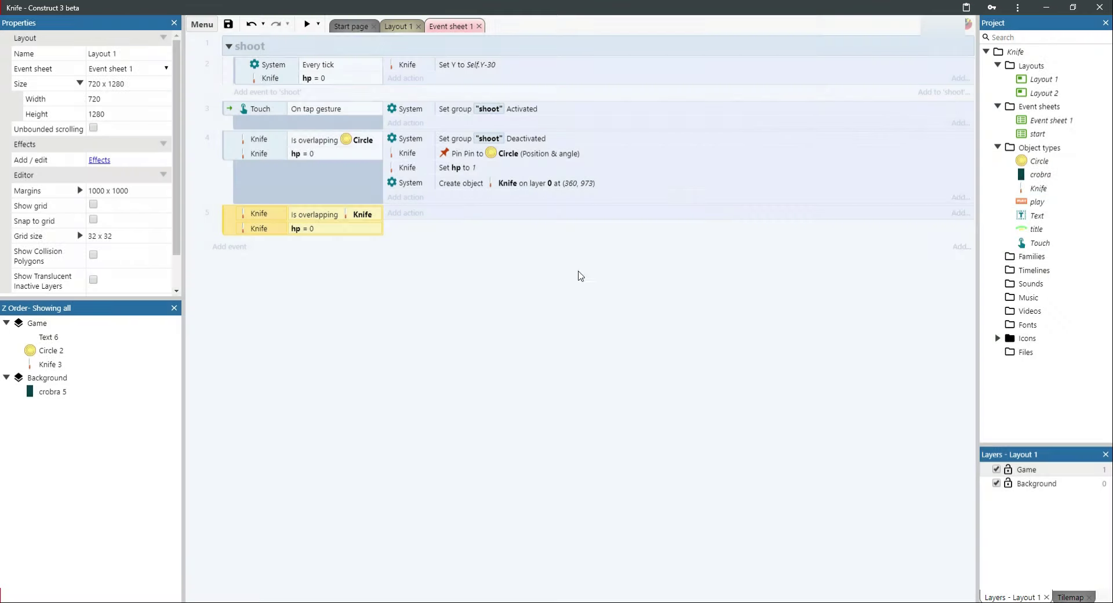
click(413, 212)
Add a Knife Set value action to event 5 setting hp to 2.
double_click(832, 185)
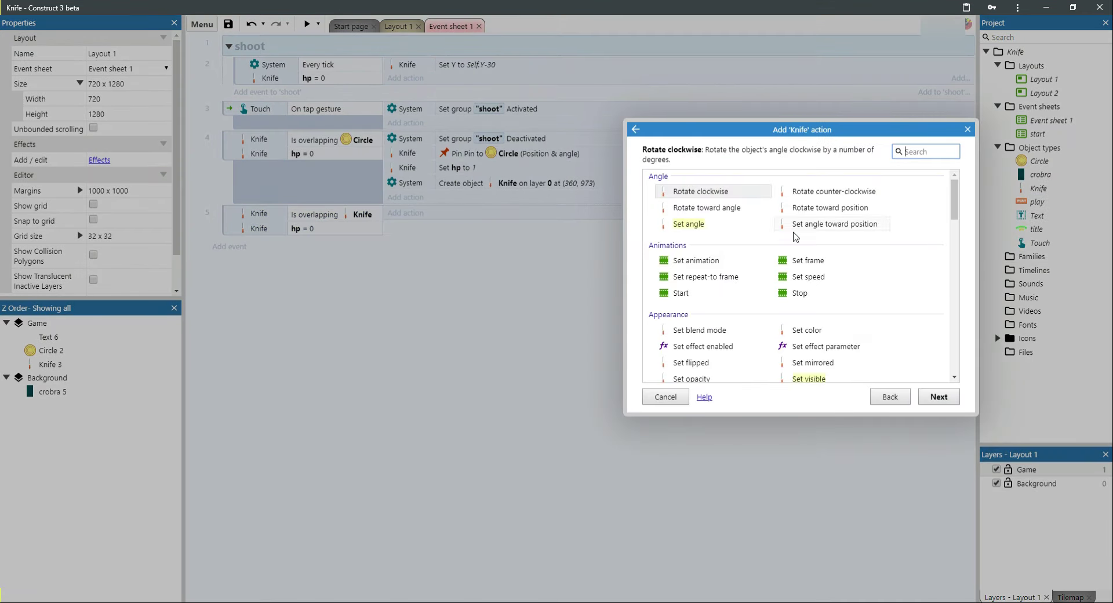
scroll(726, 290, down, 1)
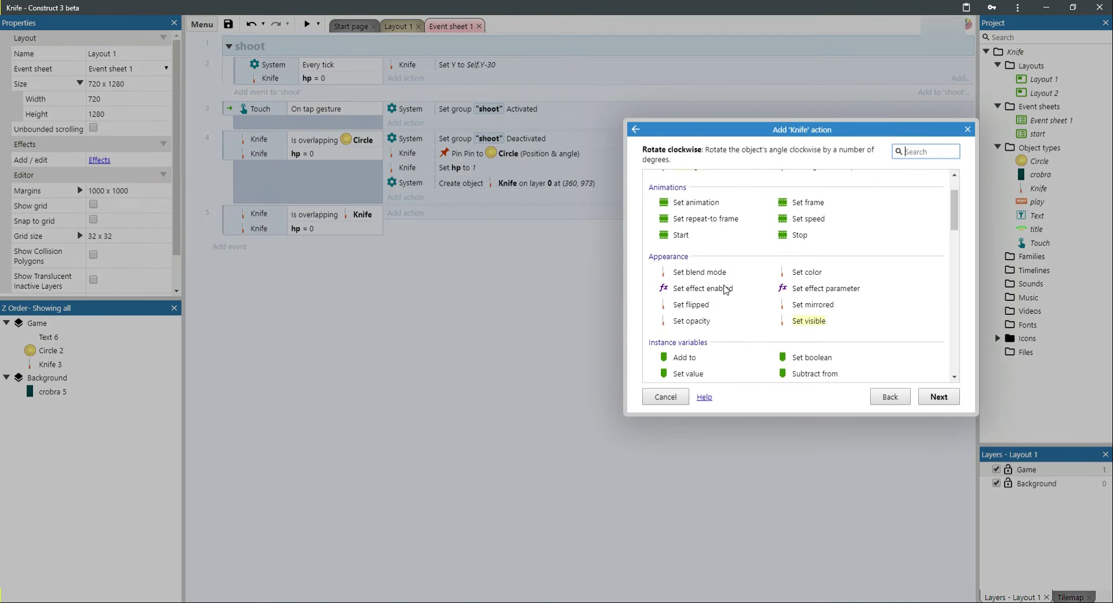
double_click(687, 374)
click(872, 261)
text(2)
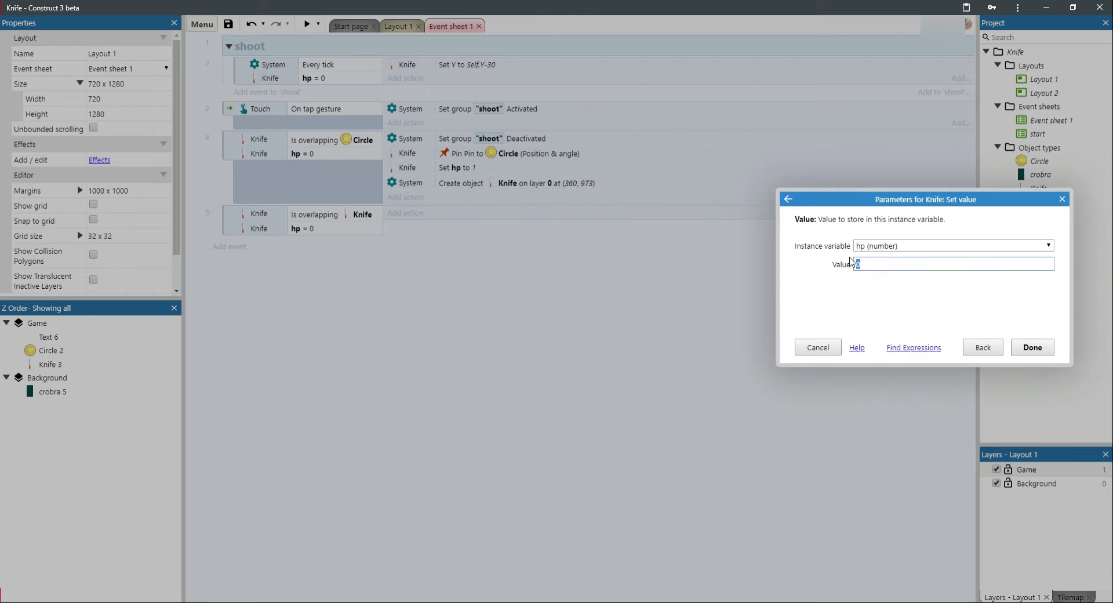
click(1041, 351)
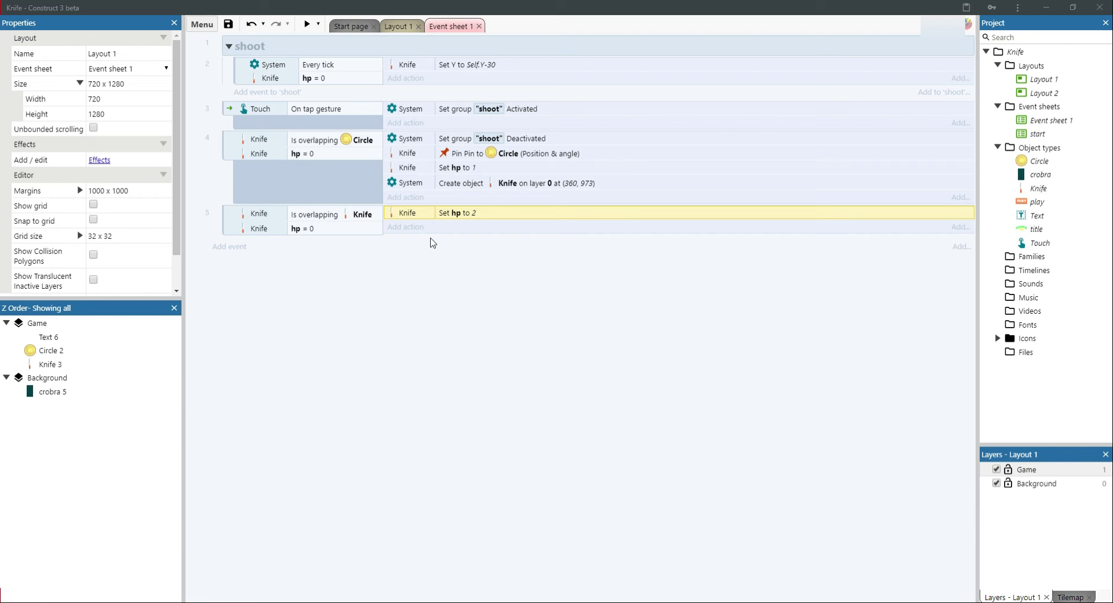
Add a System Set group active action deactivating the "shoot" group.
click(412, 228)
double_click(670, 182)
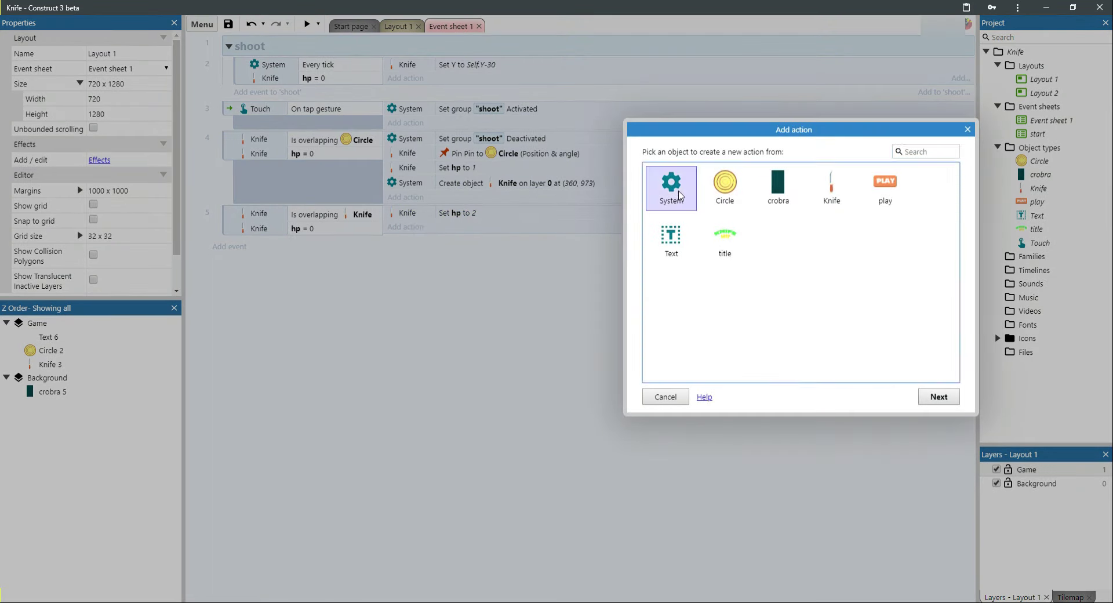
double_click(823, 261)
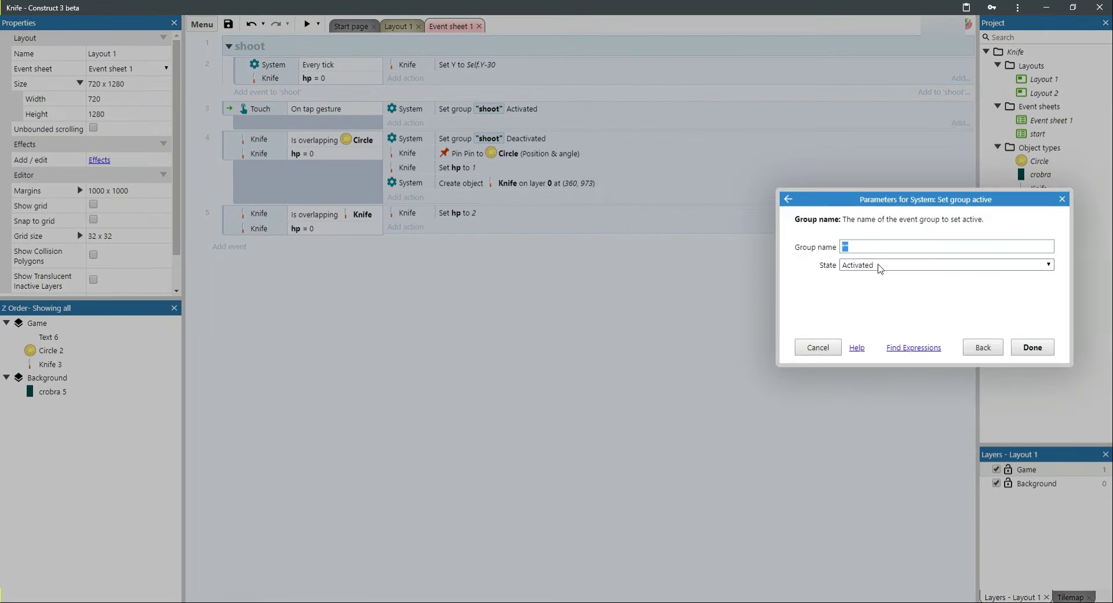
text("s)
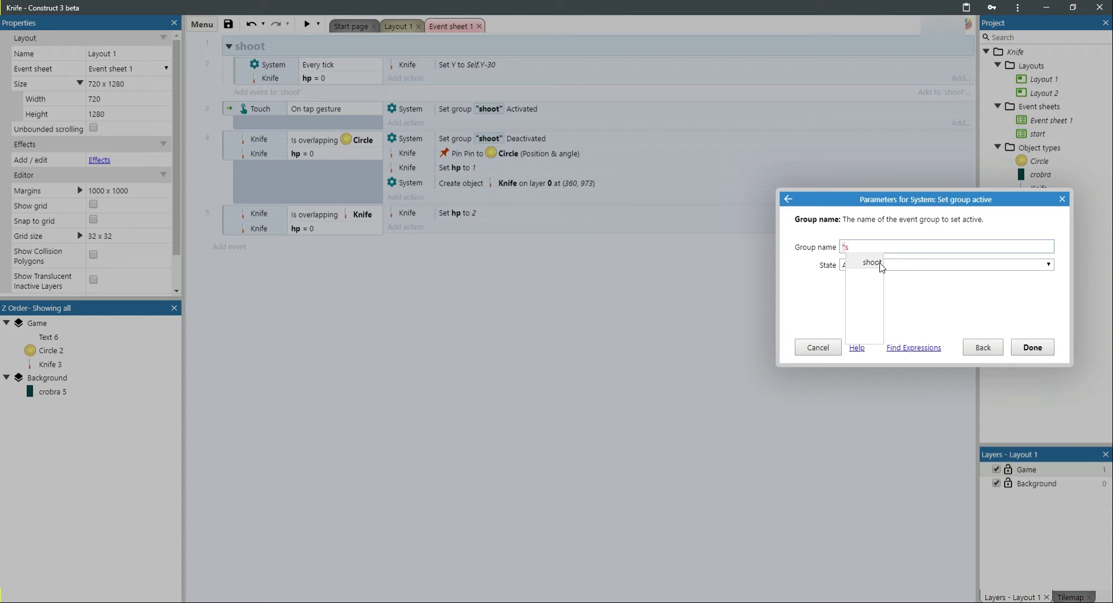
click(880, 265)
click(881, 265)
click(881, 273)
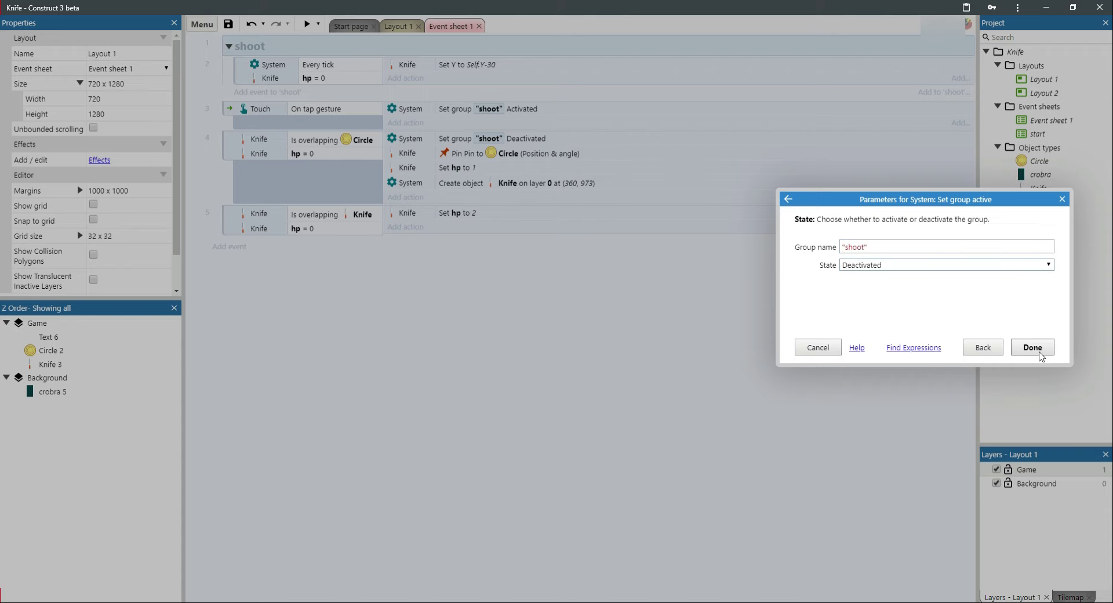
click(1032, 347)
click(232, 259)
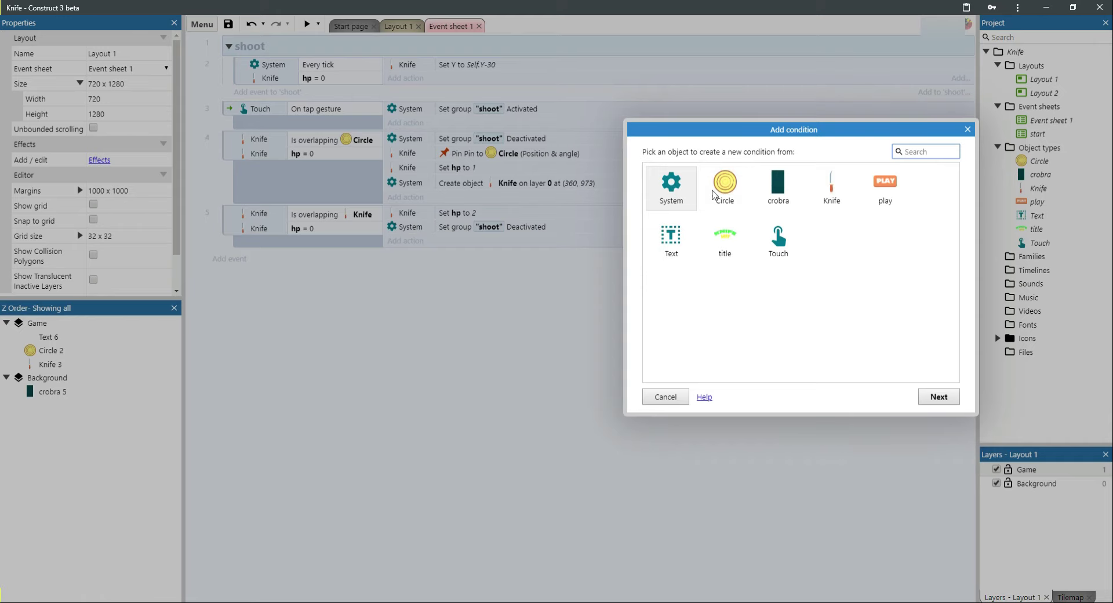
Create event 6 with the condition Knife hp = 2.
double_click(832, 191)
scroll(716, 278, down, 3)
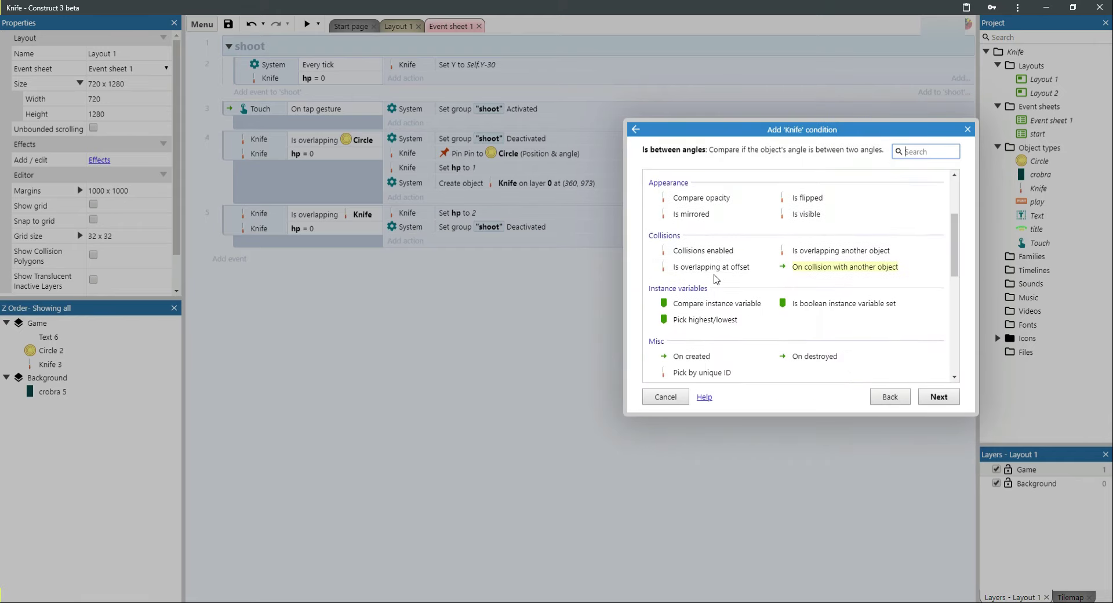
double_click(722, 307)
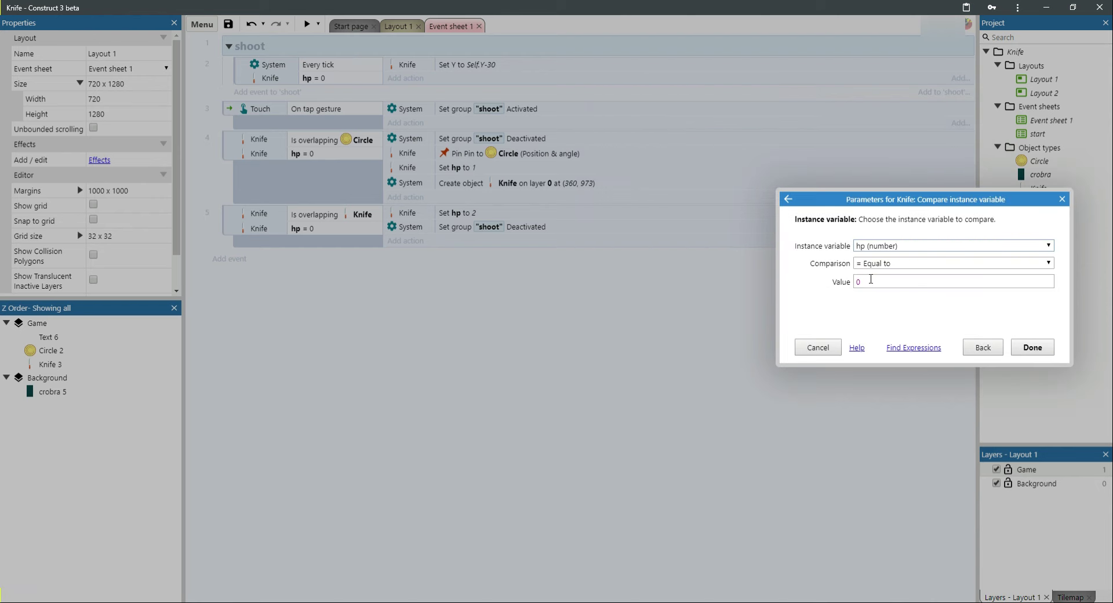
text(2)
click(1024, 355)
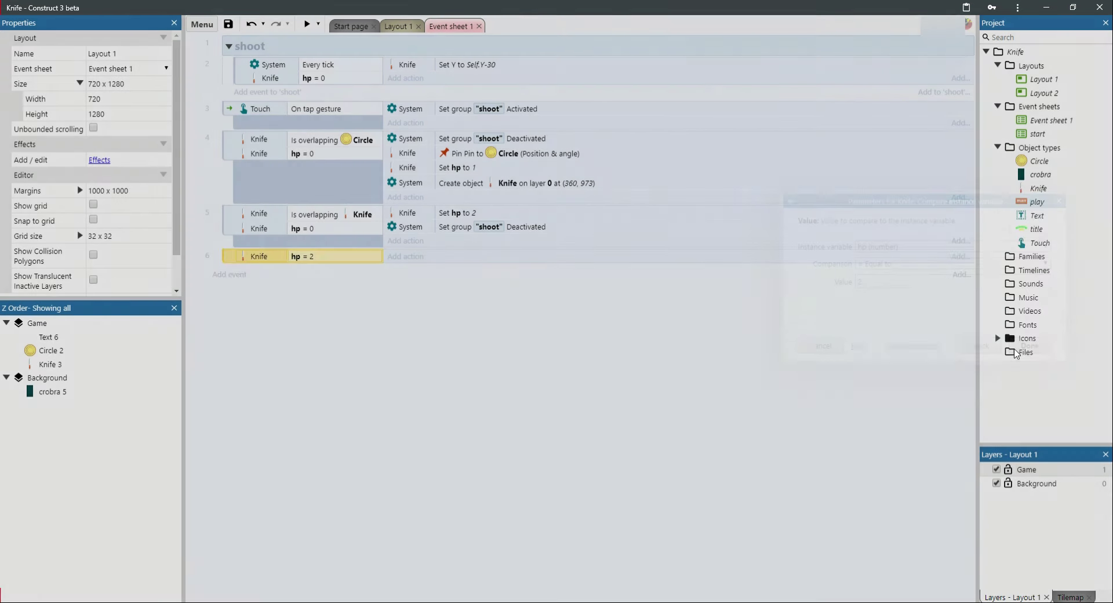
Add System Trigger once while true as event 6's second condition.
right_click(234, 260)
mouse_move(271, 269)
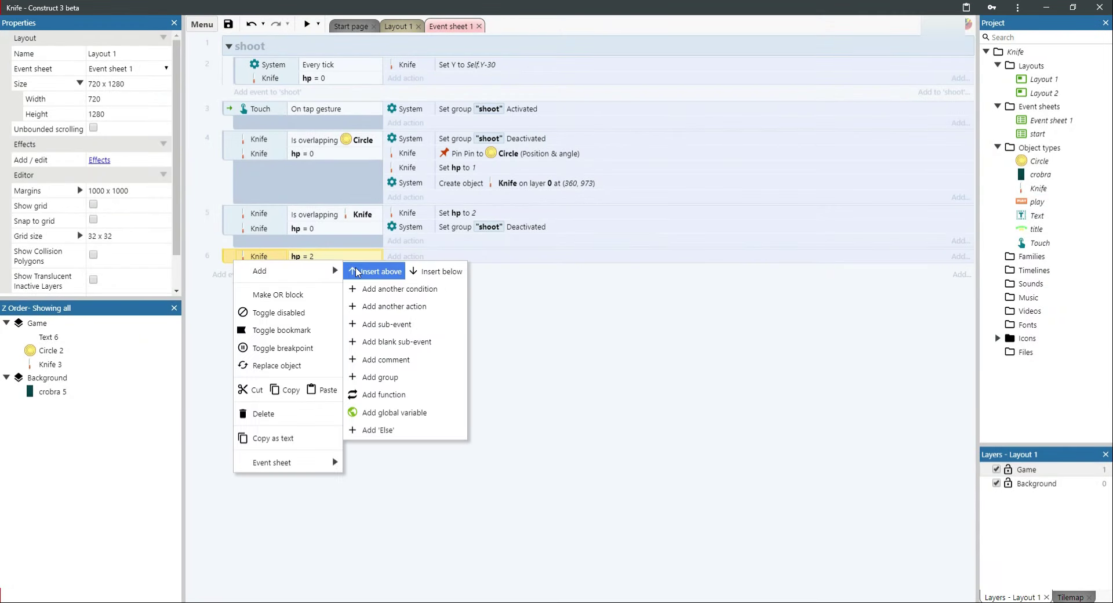
click(399, 286)
double_click(671, 182)
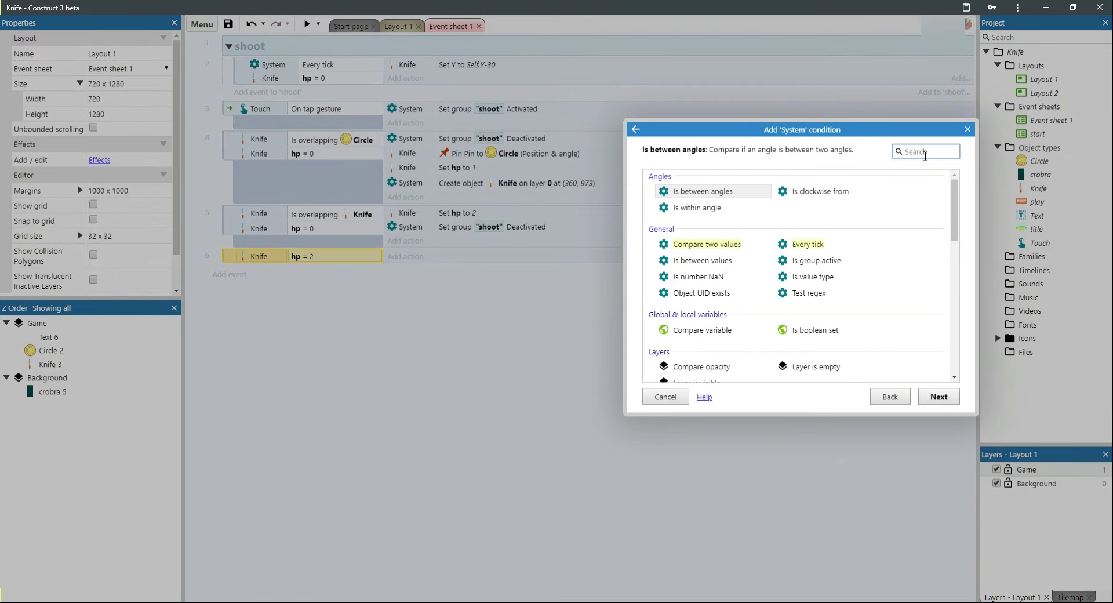
text(tri)
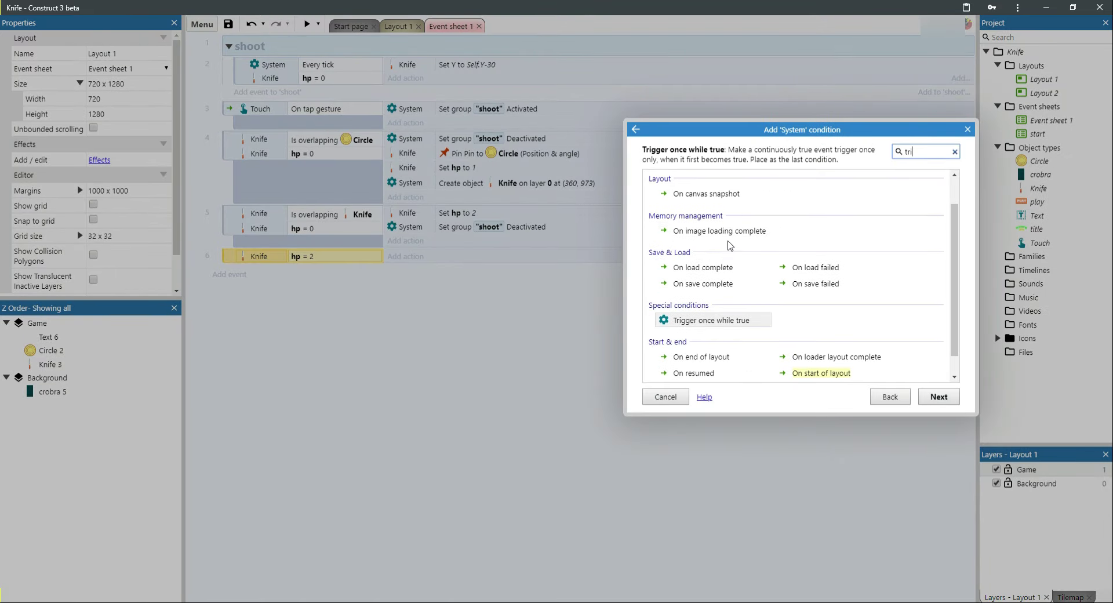
double_click(705, 322)
Add a Knife > Physics Set enabled action to event 6, with the state set to enabled.
click(402, 257)
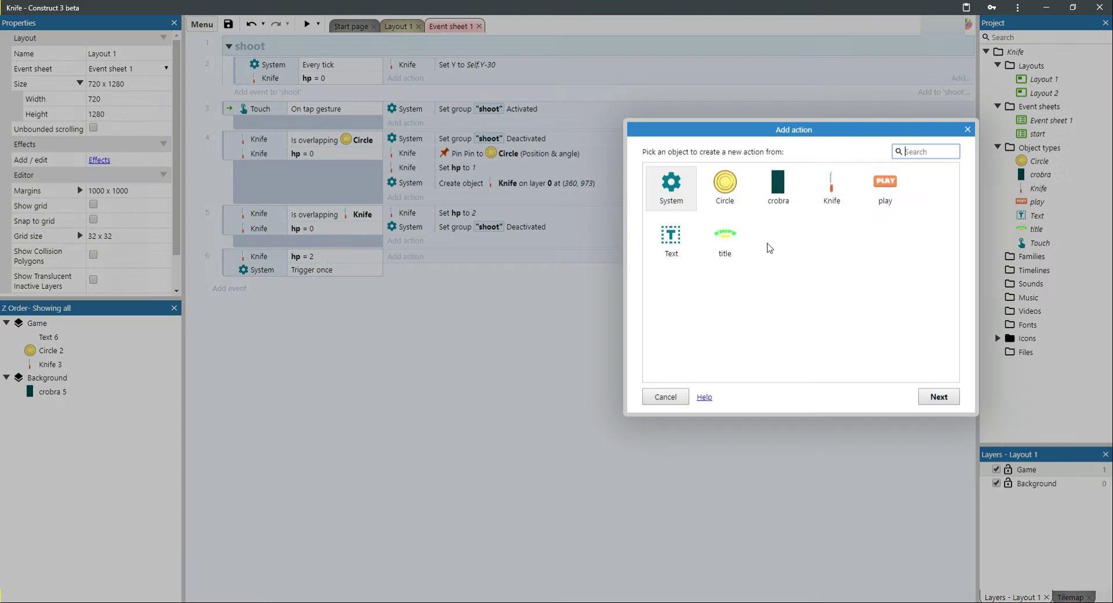
double_click(836, 209)
scroll(819, 241, down, 3)
scroll(819, 241, down, 3)
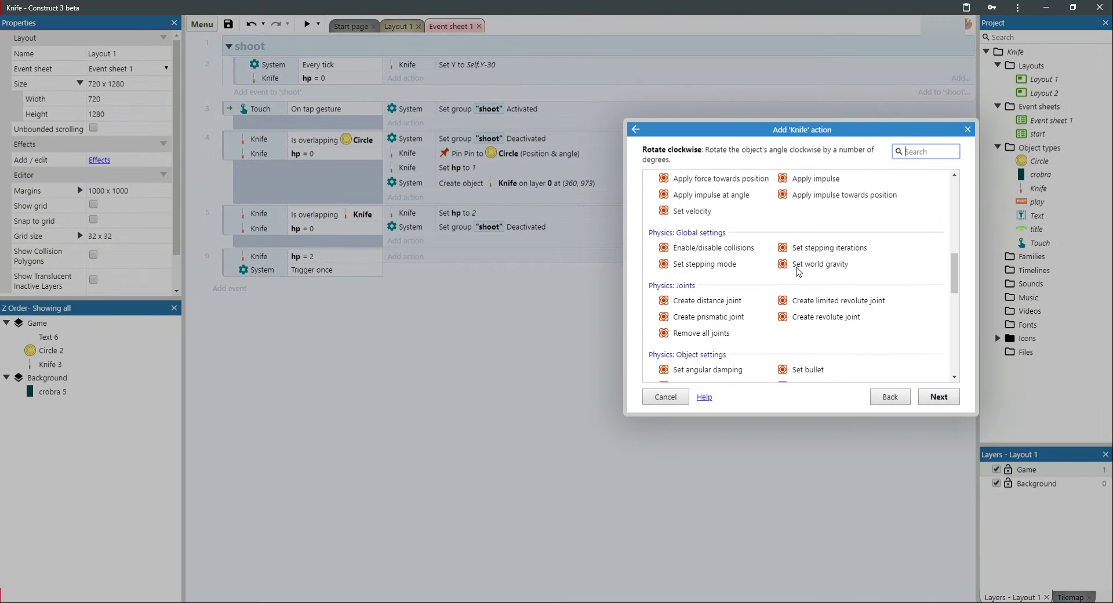
scroll(698, 272, down, 3)
scroll(702, 278, down, 2)
scroll(714, 328, down, 2)
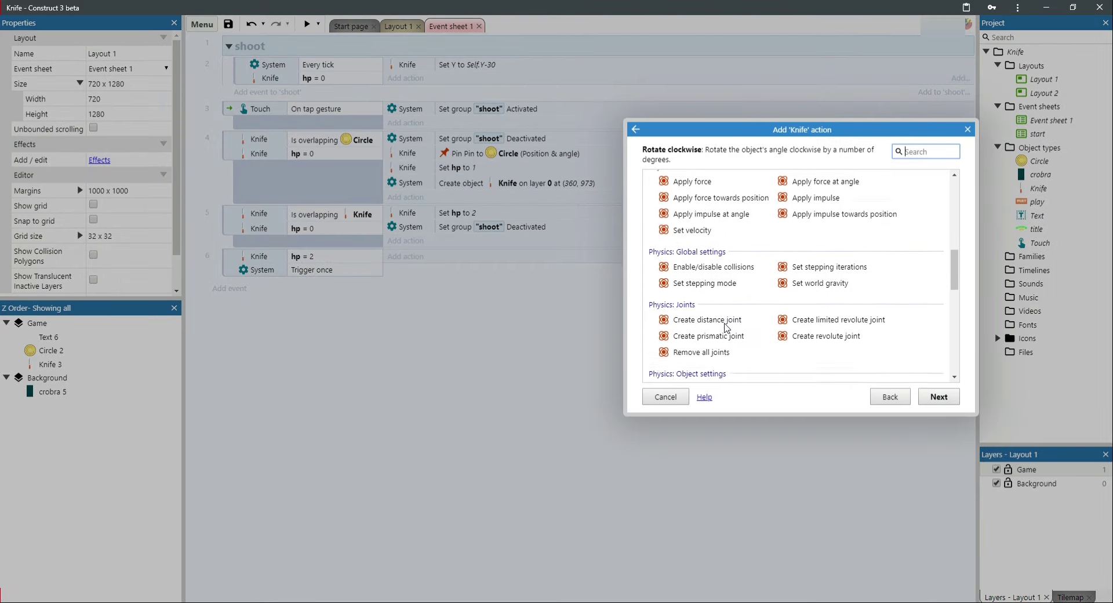
scroll(717, 335, down, 1)
double_click(704, 337)
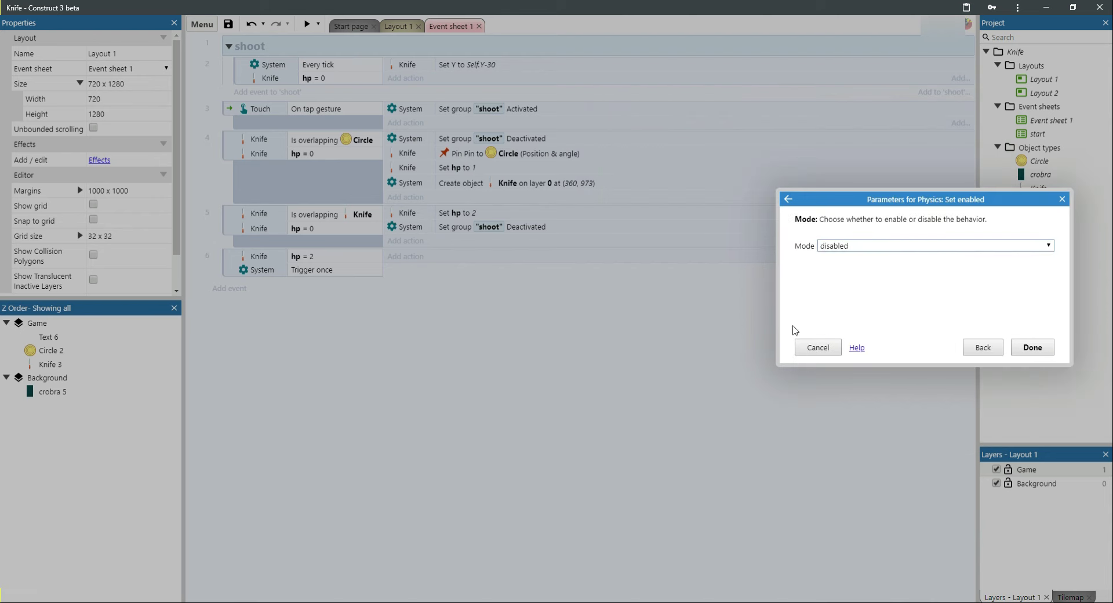
click(980, 247)
click(971, 271)
click(1033, 347)
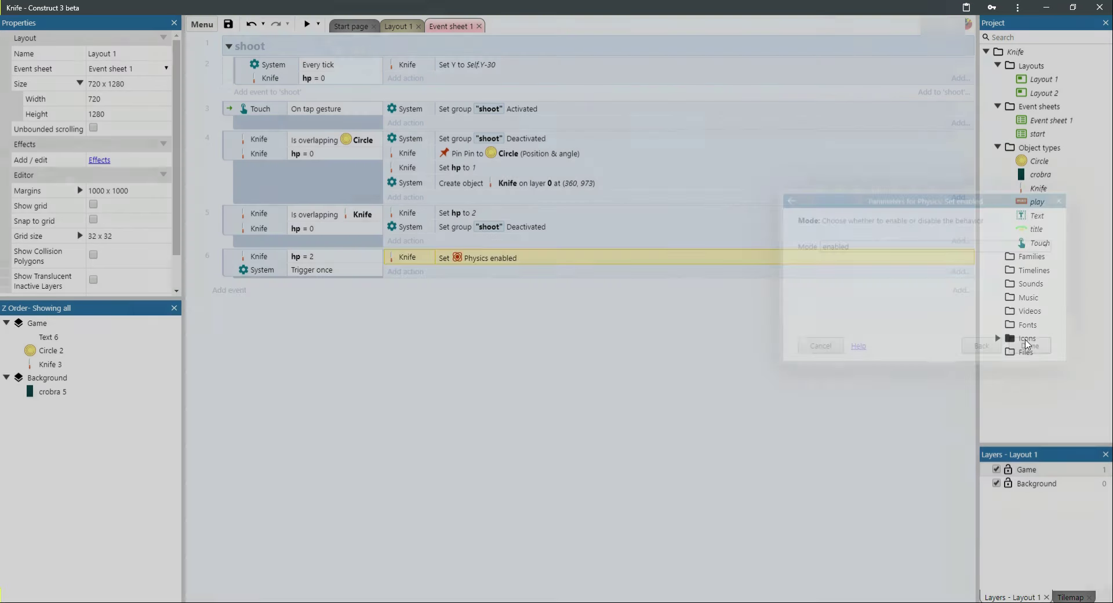
Add a Knife > Rotate Set enabled action to event 6, with the state set to Enabled.
click(437, 273)
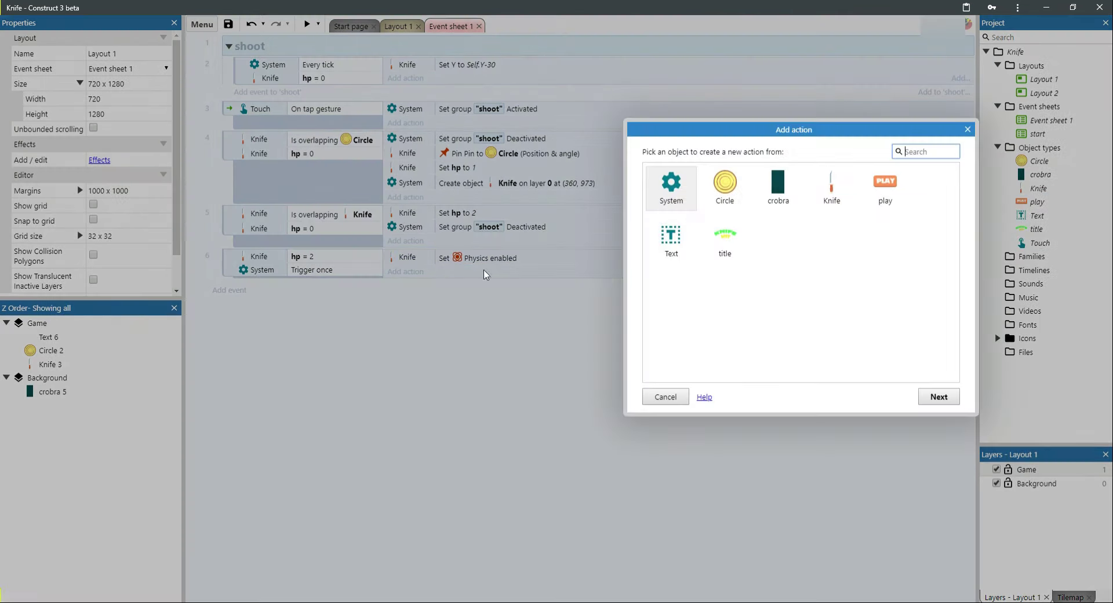
double_click(832, 187)
scroll(823, 249, down, 5)
scroll(820, 257, down, 2)
scroll(820, 257, down, 2)
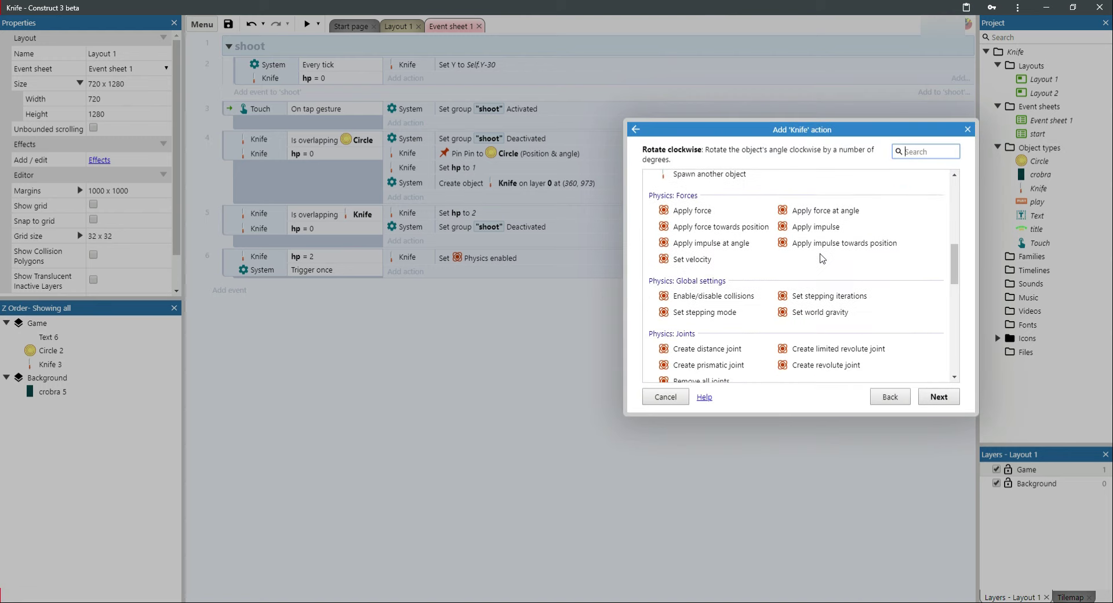
scroll(820, 257, down, 2)
scroll(812, 261, down, 2)
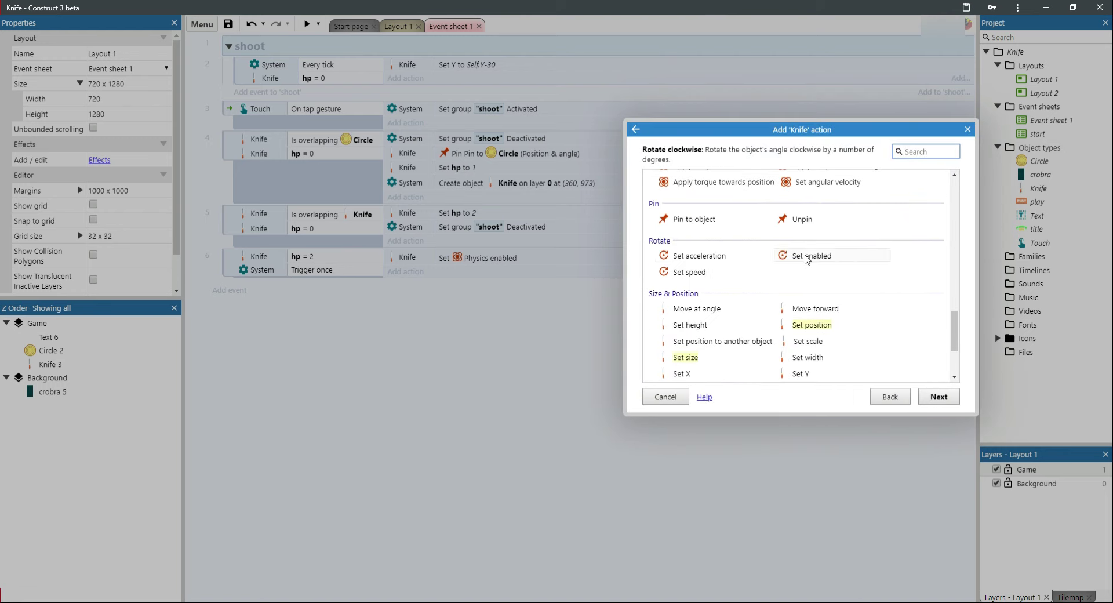
double_click(843, 256)
click(858, 246)
click(864, 268)
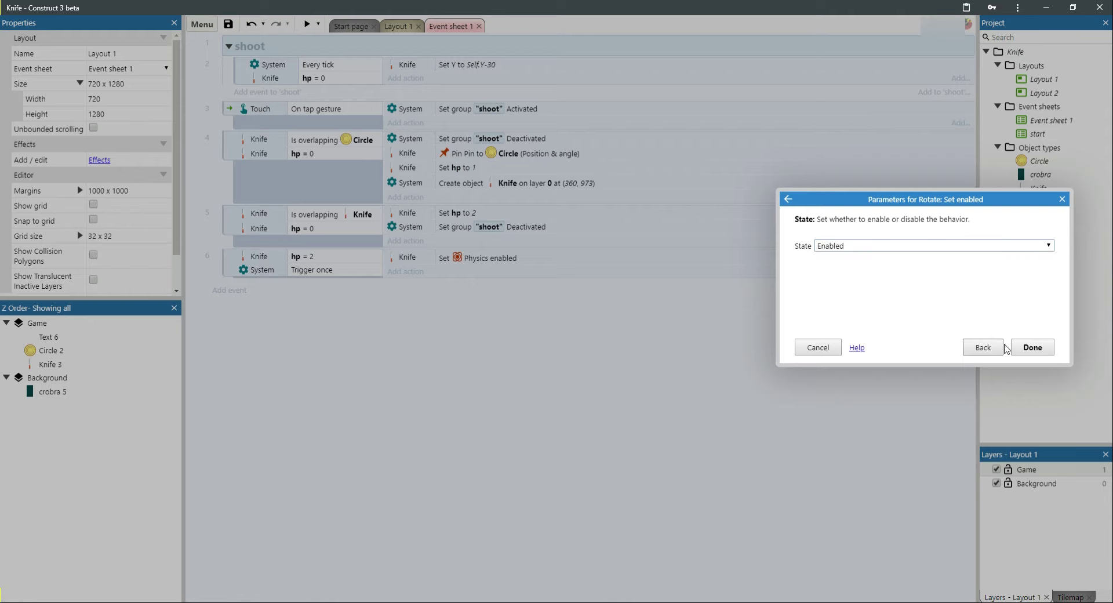
click(1023, 351)
Run a browser preview and throw four knives at the spinning log.
click(307, 23)
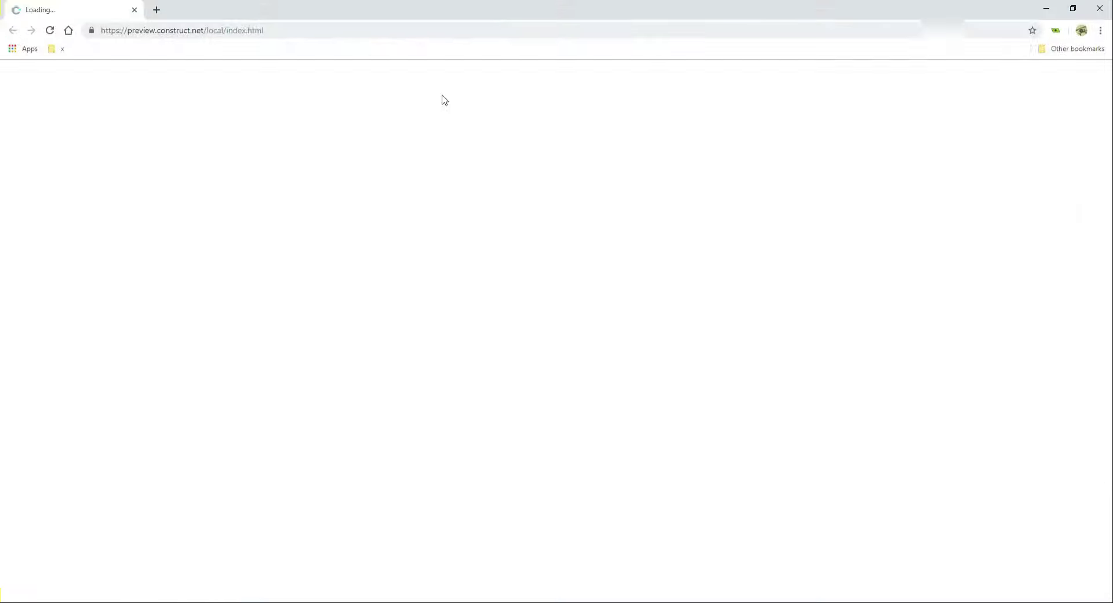
click(583, 347)
click(583, 348)
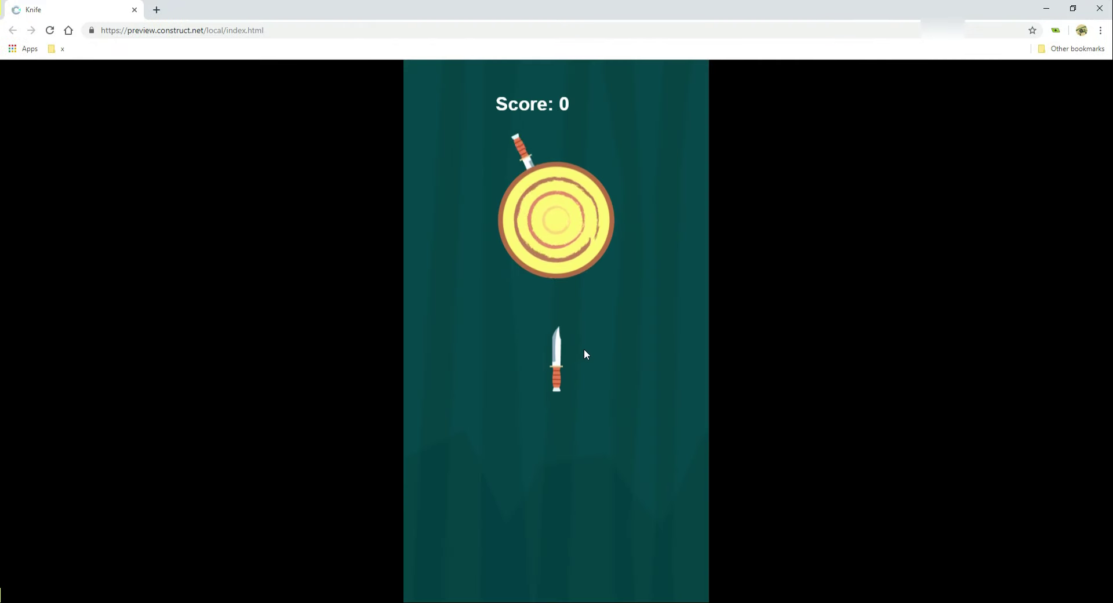
click(583, 348)
click(583, 348)
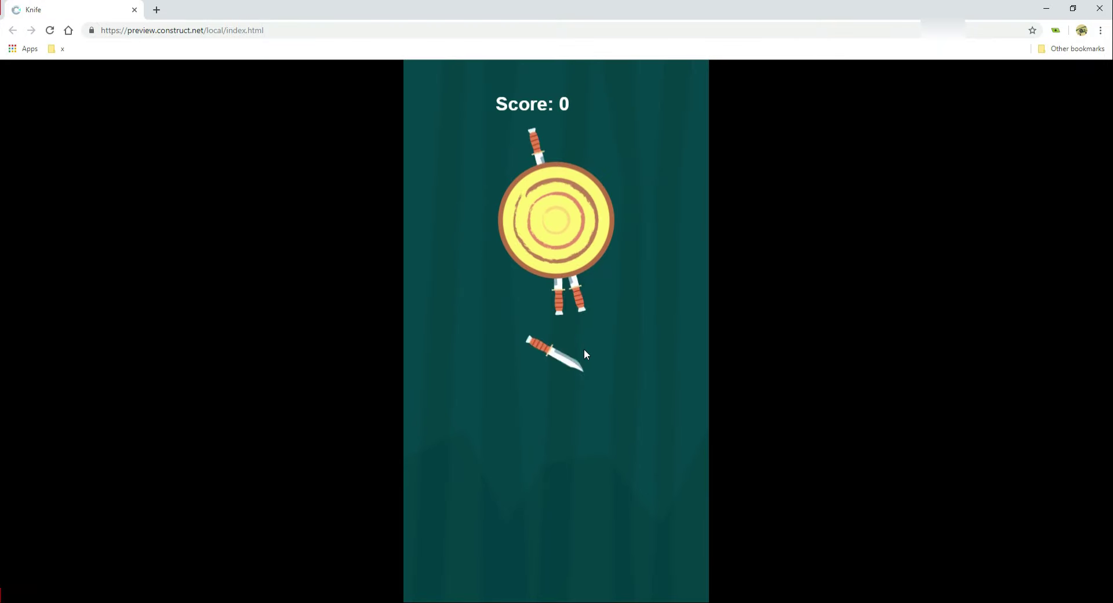